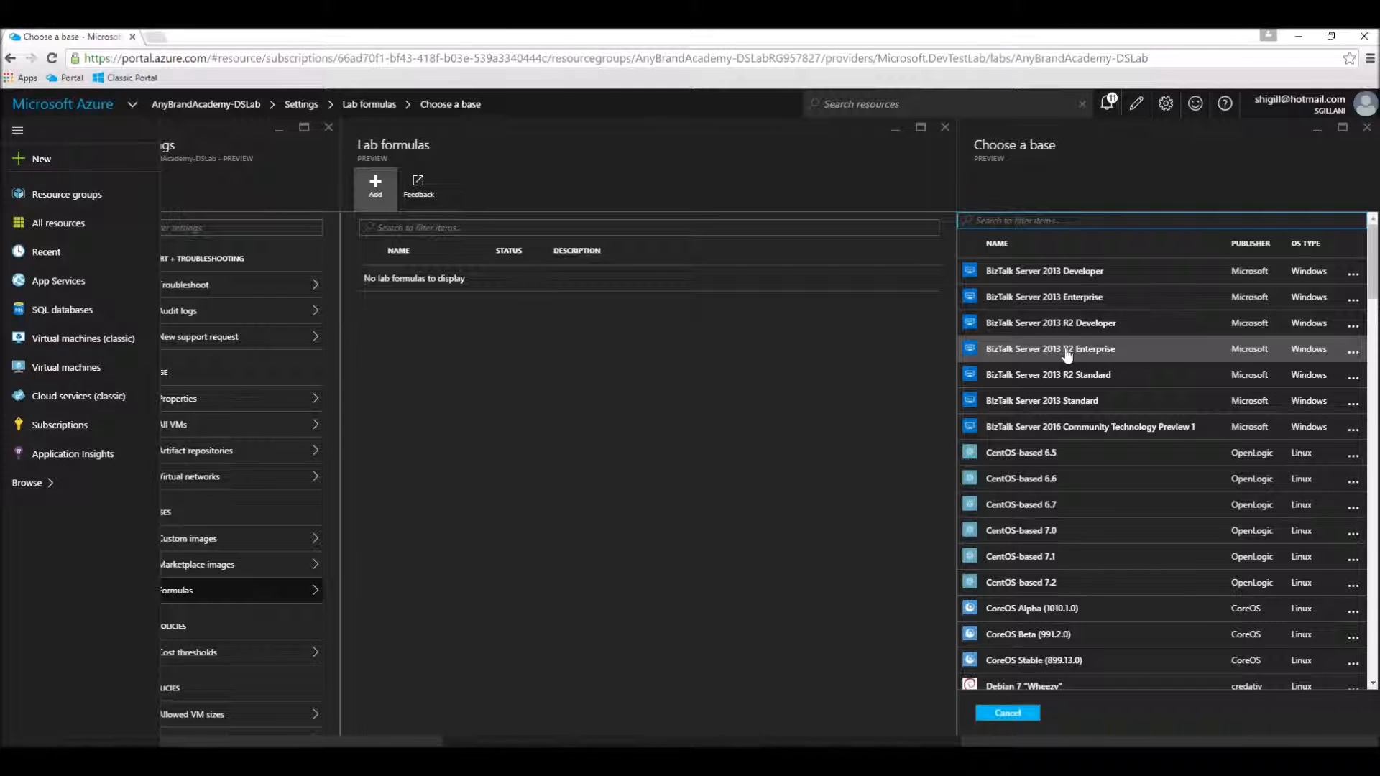
# Step: Choose Windows Server 2012 Datacenter as the base for the new lab formula
pyautogui.scroll(-15, 1067, 354)
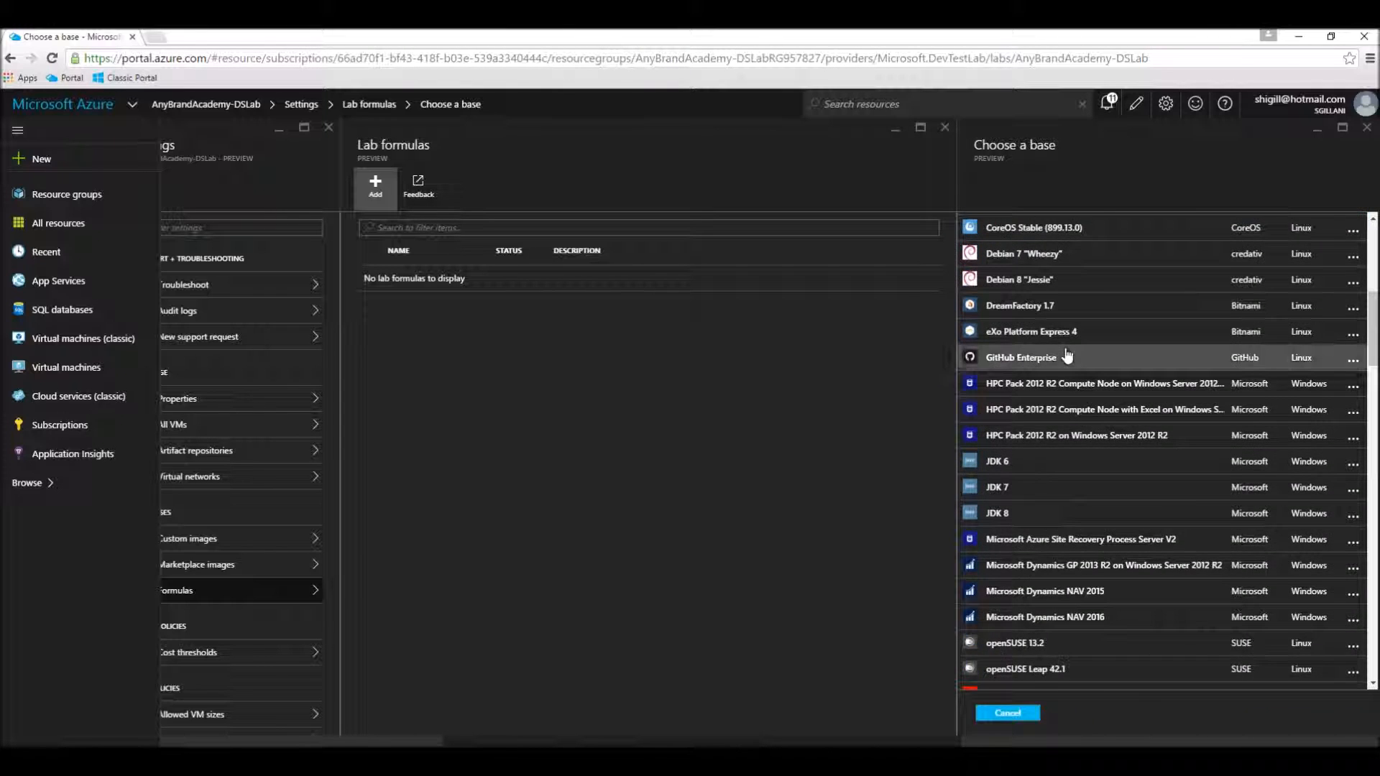
pyautogui.scroll(-10, 1067, 354)
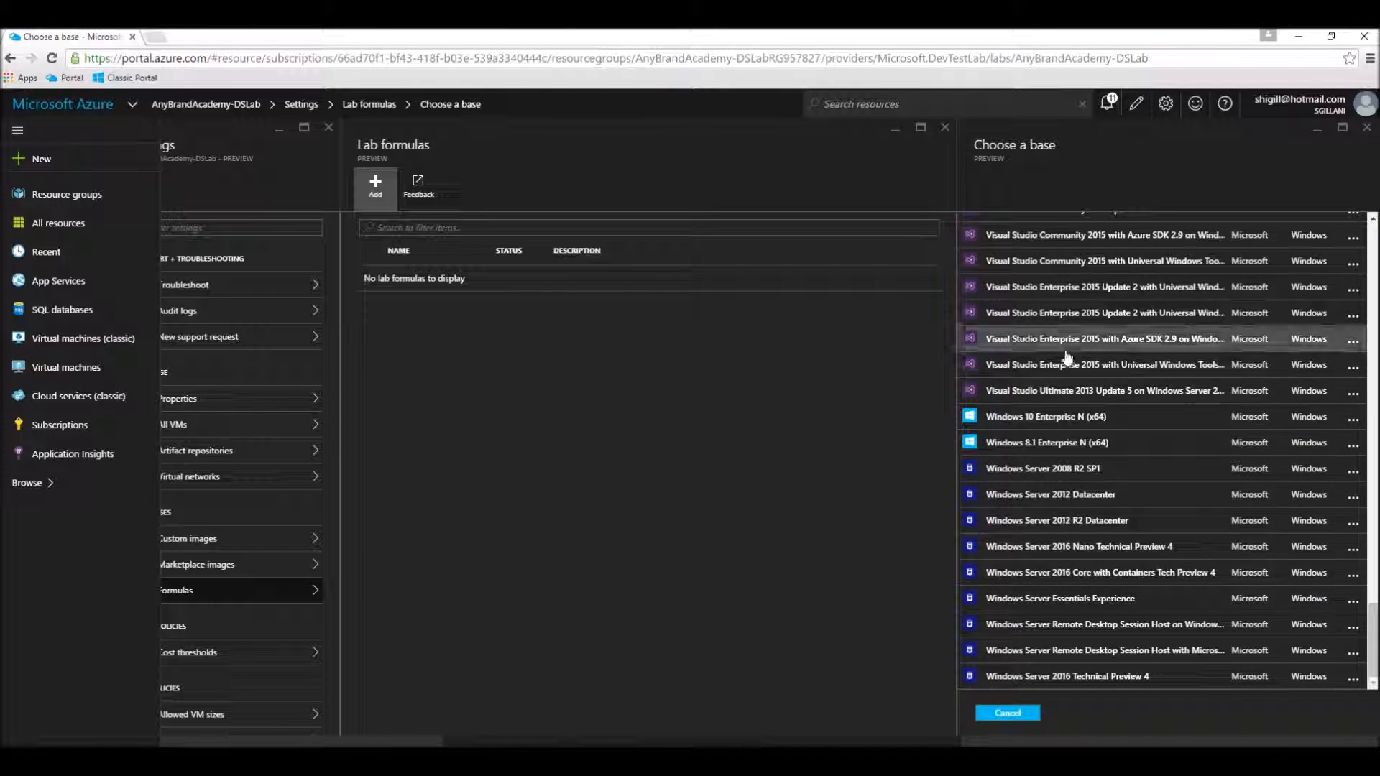
pyautogui.click(1107, 496)
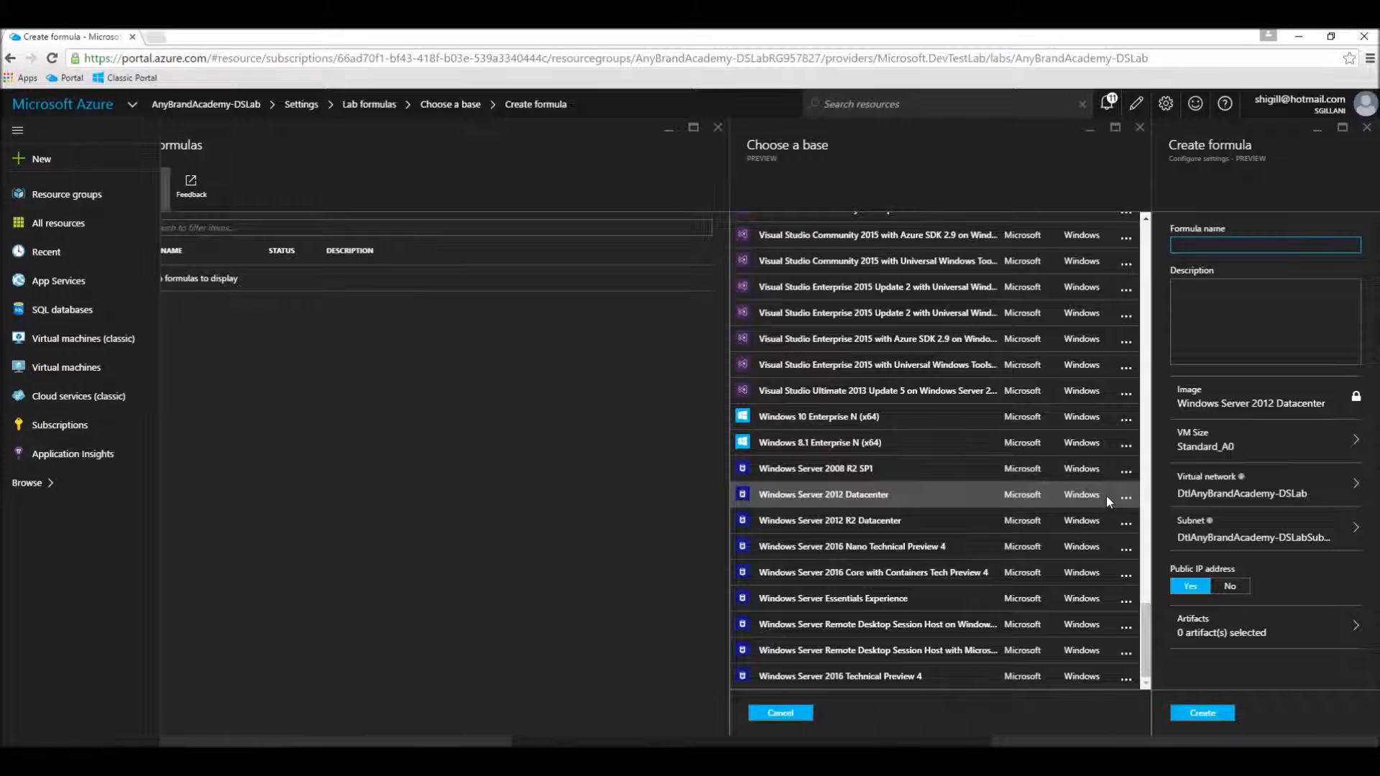
# Step: Name the formula NodeJSOverWindows and enter "Node JS Over Windows" as its description
pyautogui.write('NodeJSOverWindows')
pyautogui.click(1247, 330)
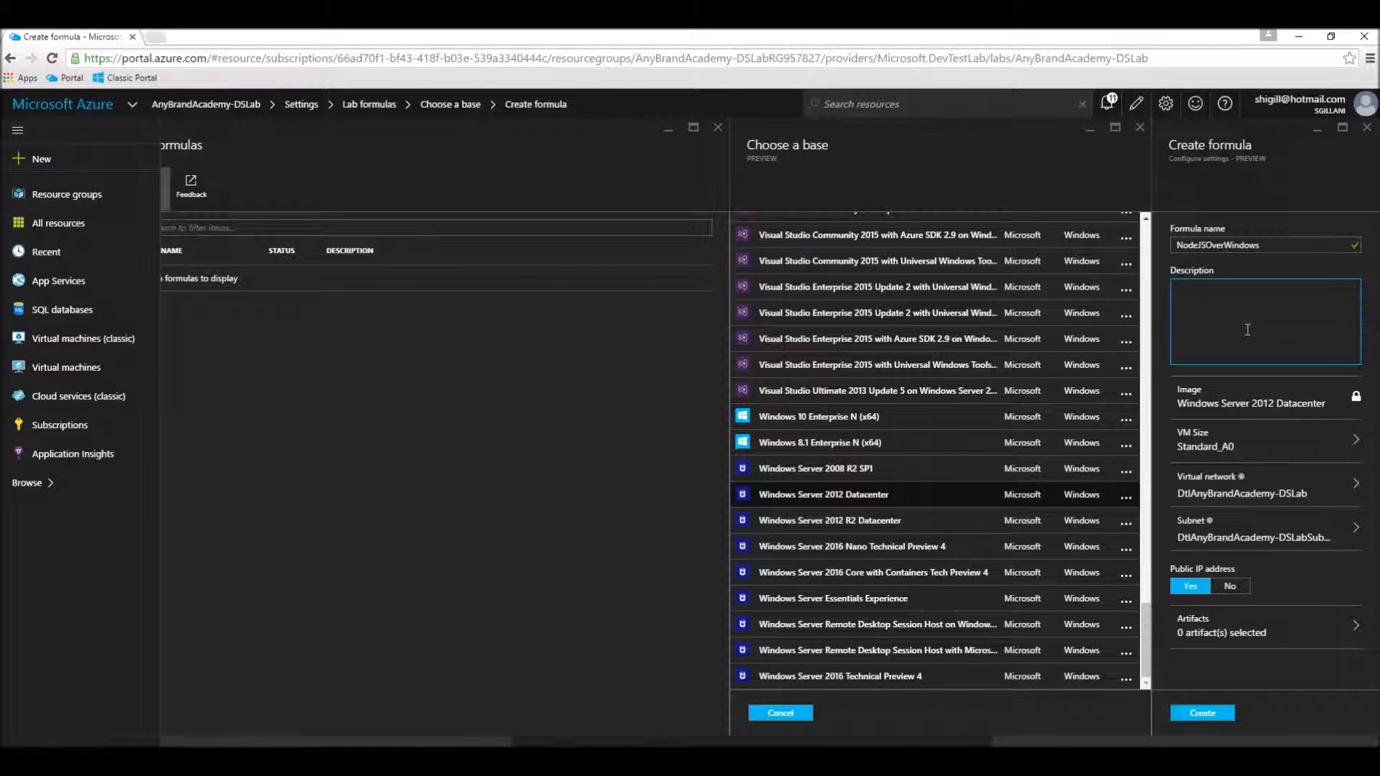
pyautogui.write('Node JS Over Windows')
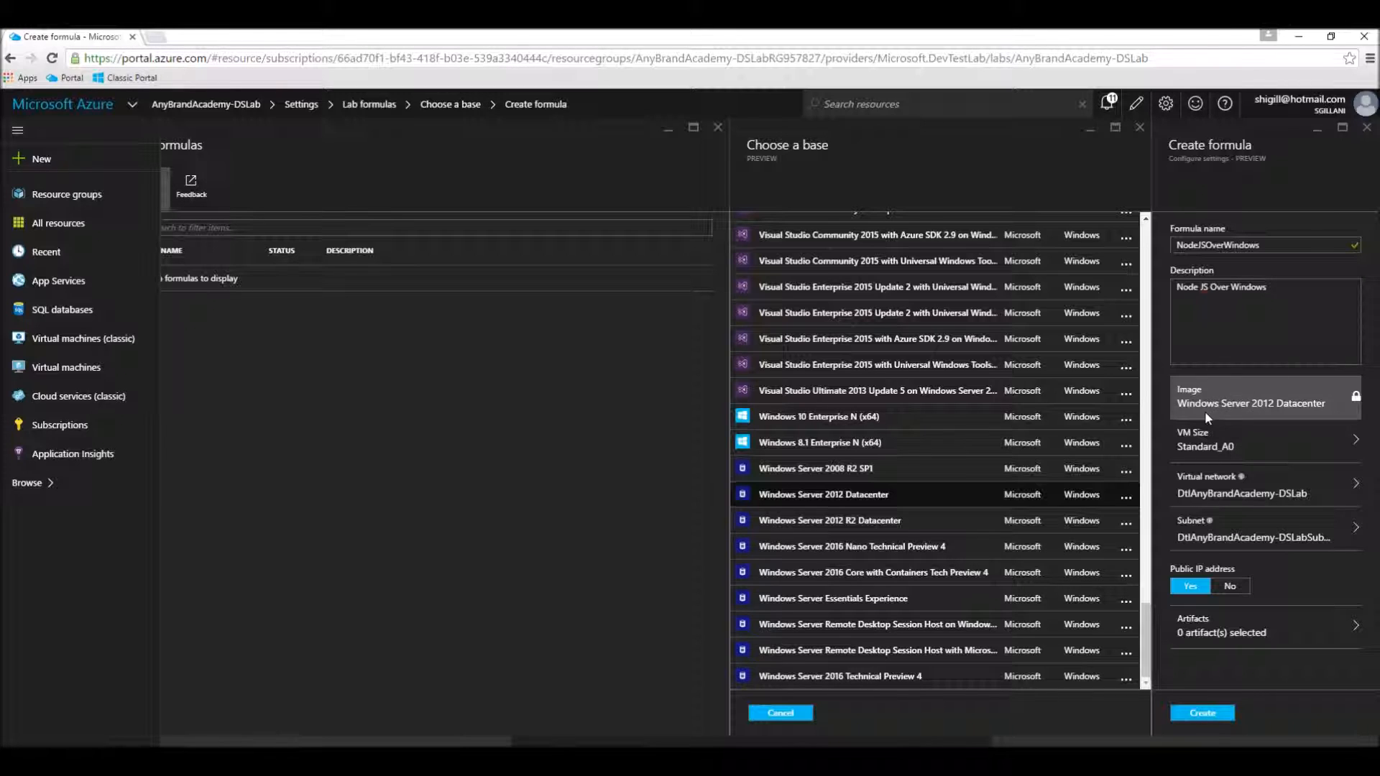
# Step: Set the Windows formula's VM size to A2 Standard
pyautogui.click(1247, 447)
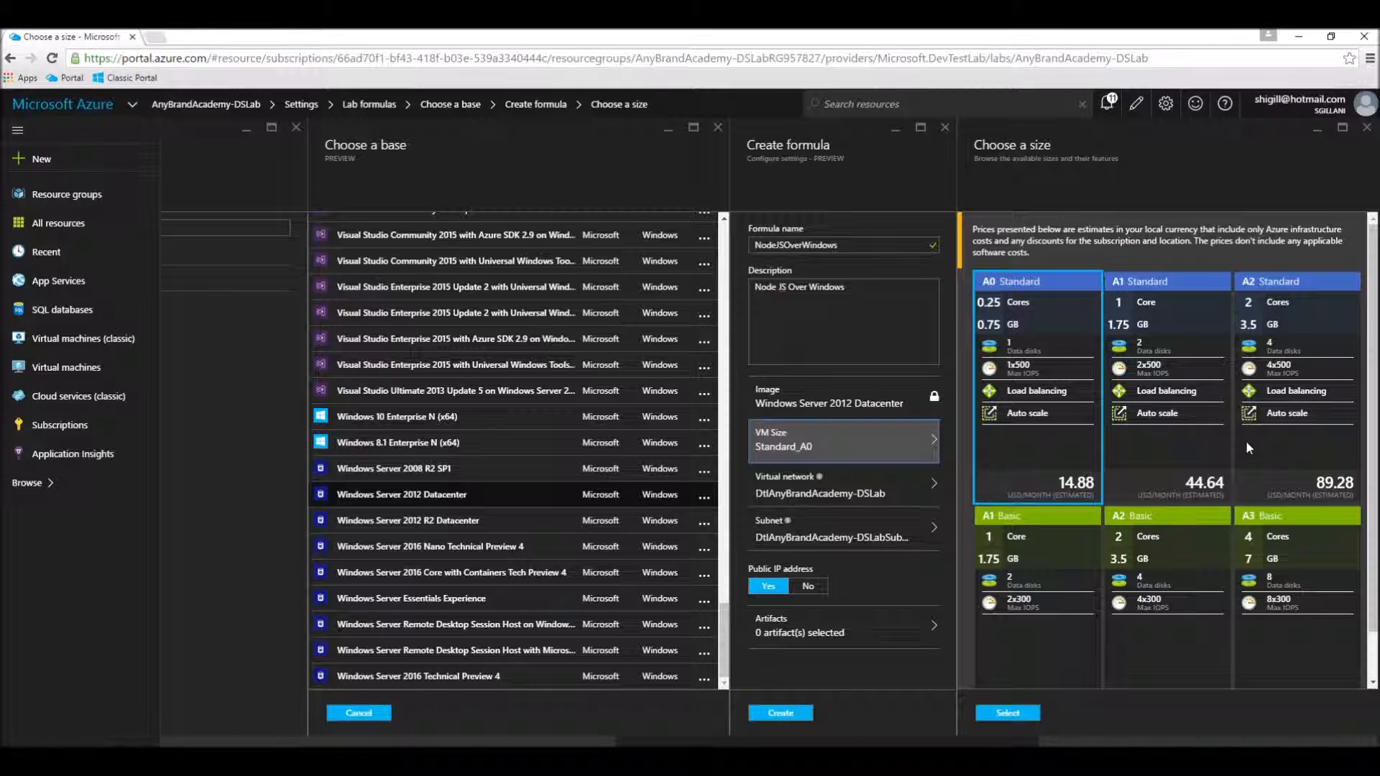
pyautogui.scroll(-1, 1248, 447)
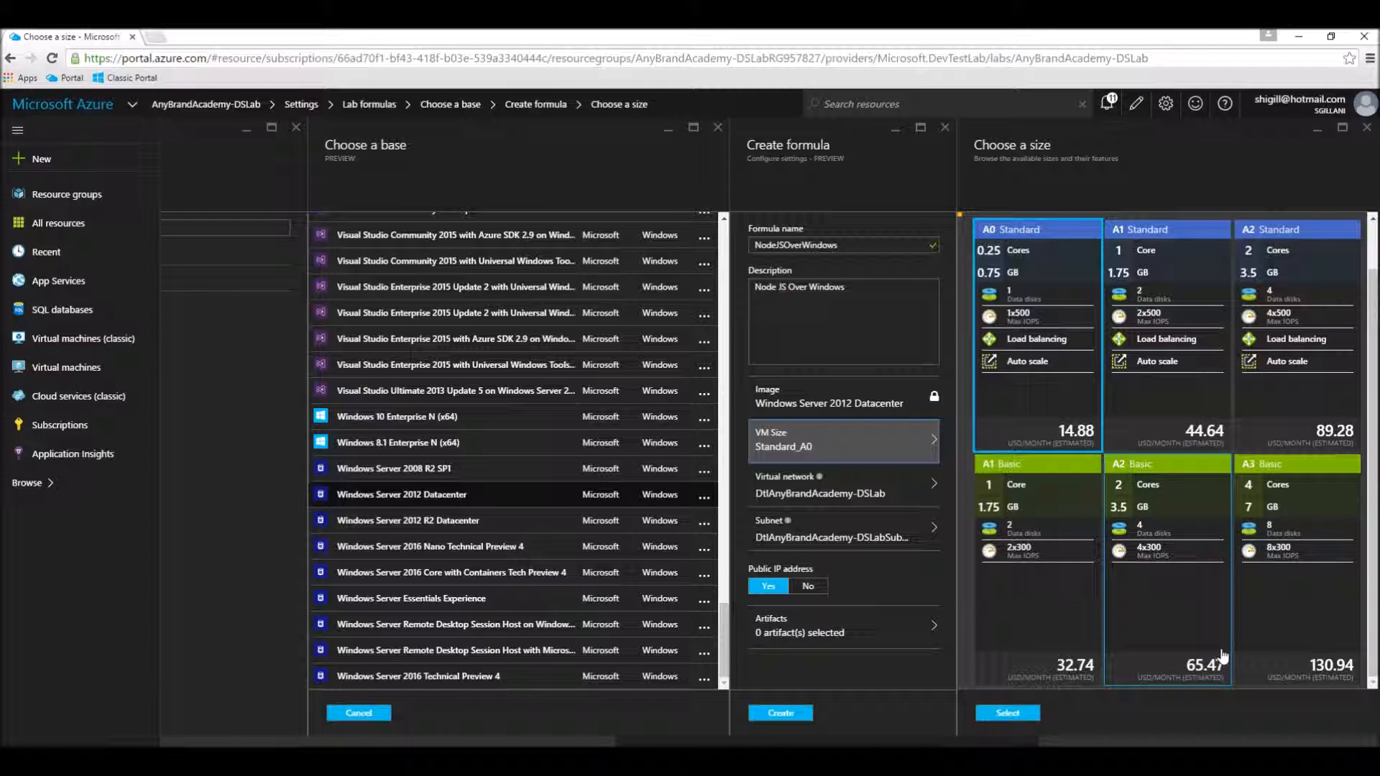
pyautogui.click(1313, 317)
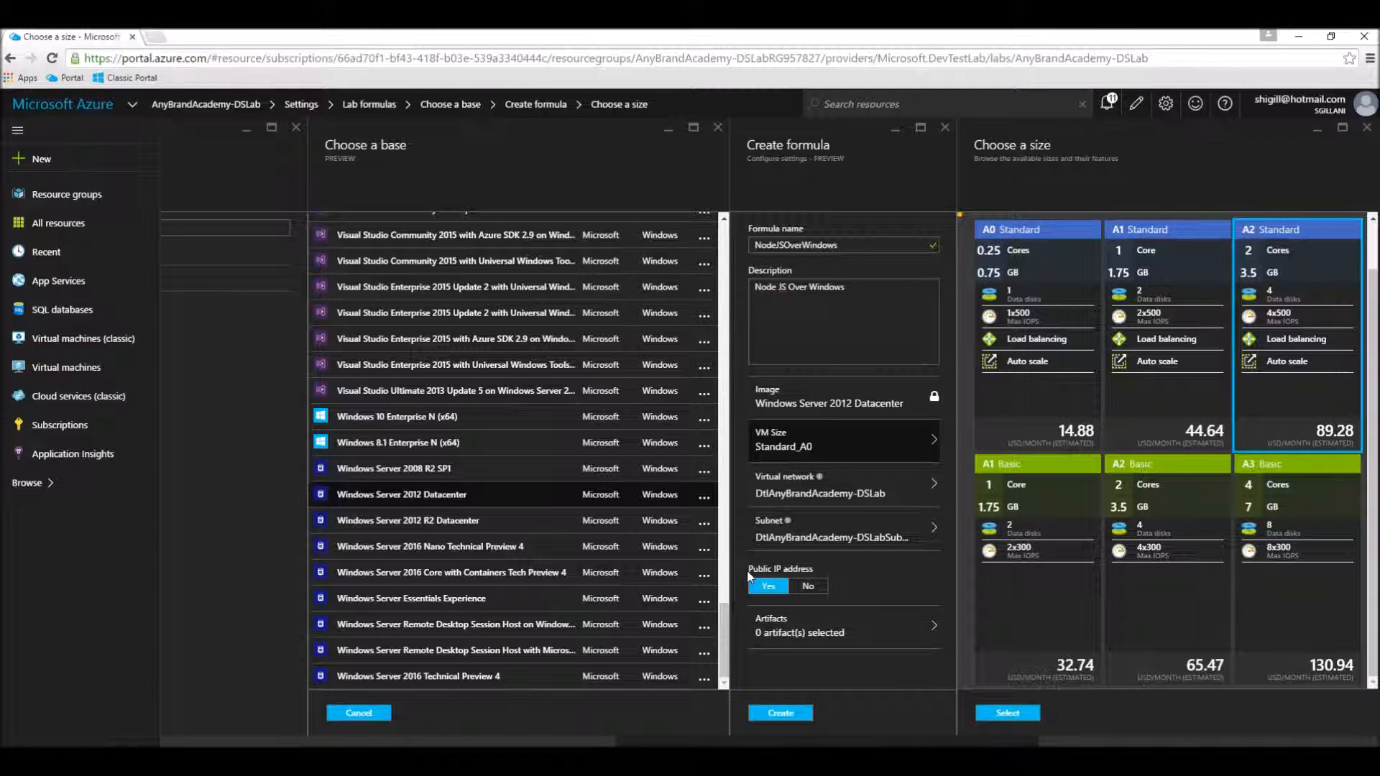
pyautogui.click(786, 623)
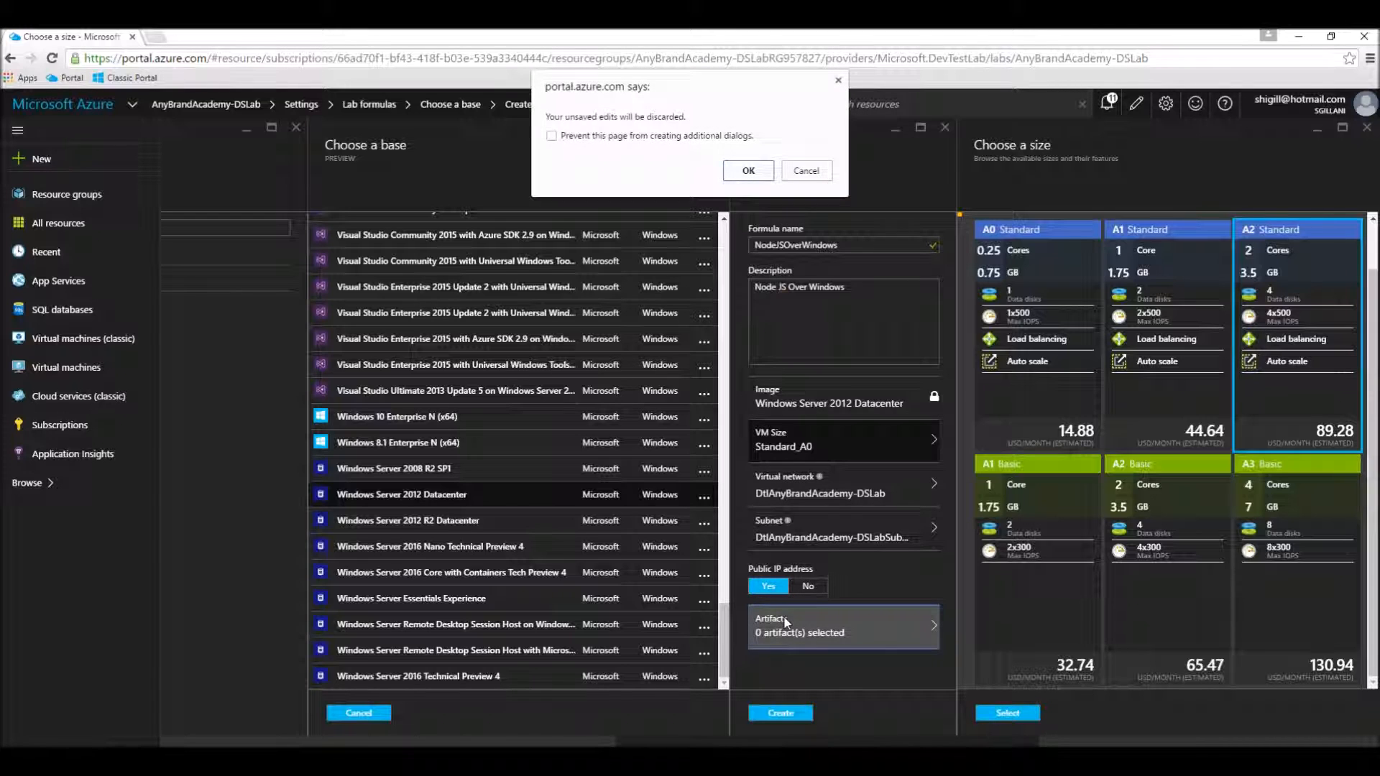
pyautogui.click(838, 80)
pyautogui.click(1008, 714)
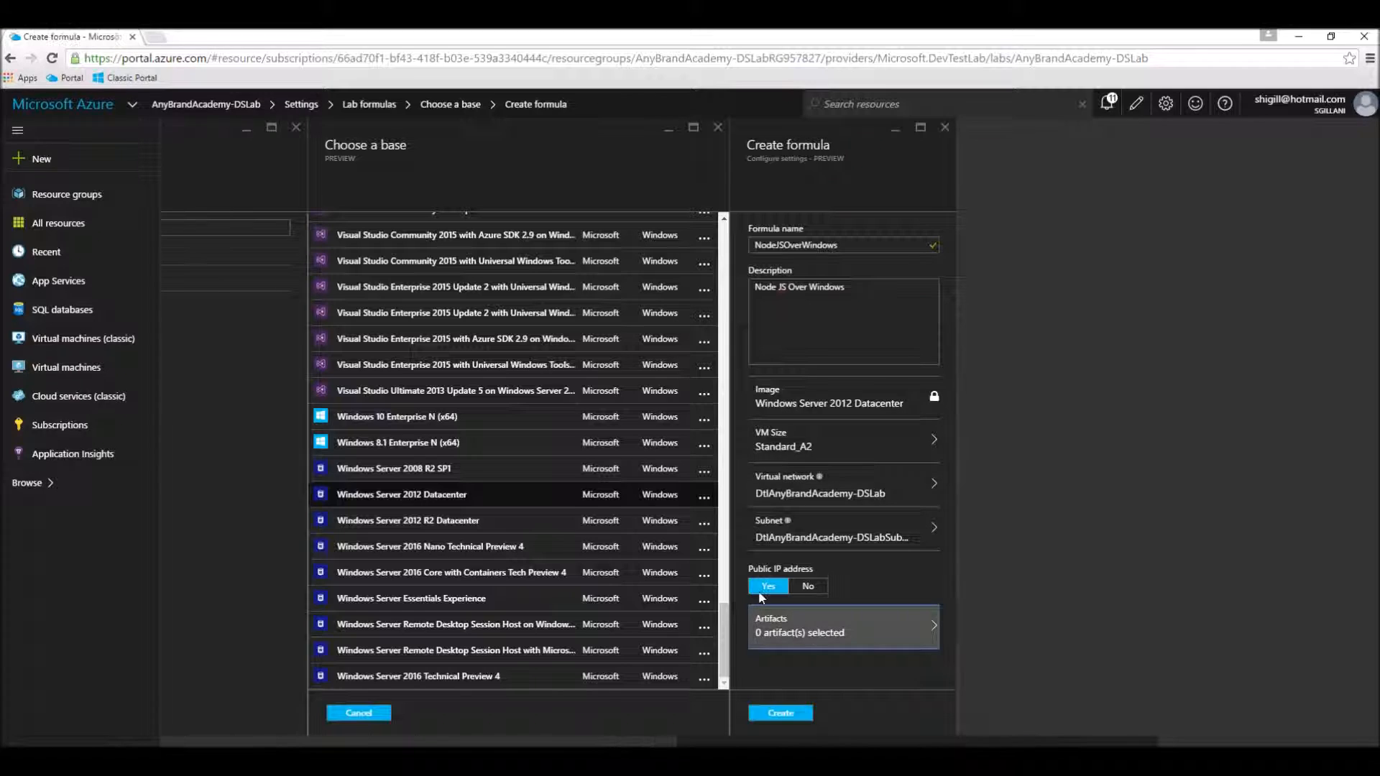
# Step: Add the Node JS artifact to the Windows formula and accept the artifact selection
pyautogui.click(813, 633)
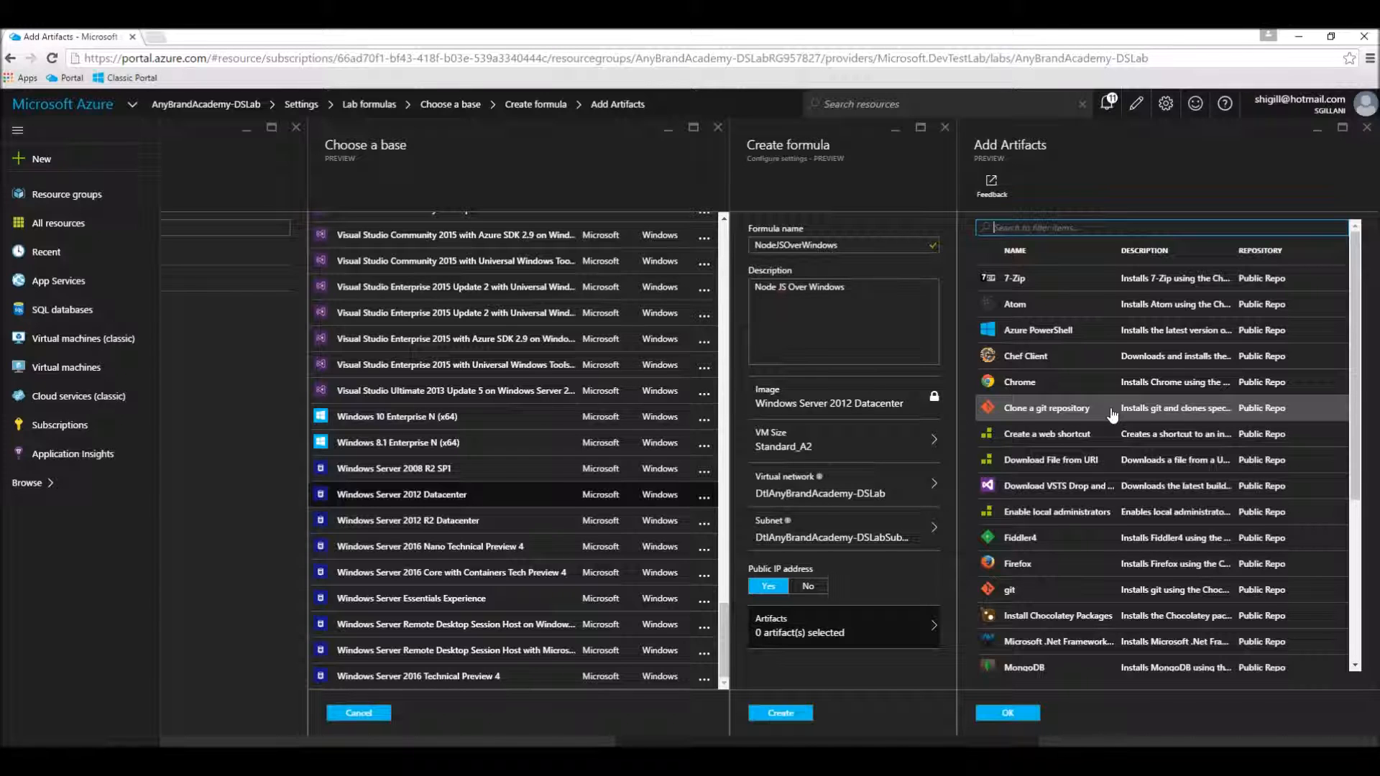
pyautogui.scroll(-3, 1112, 415)
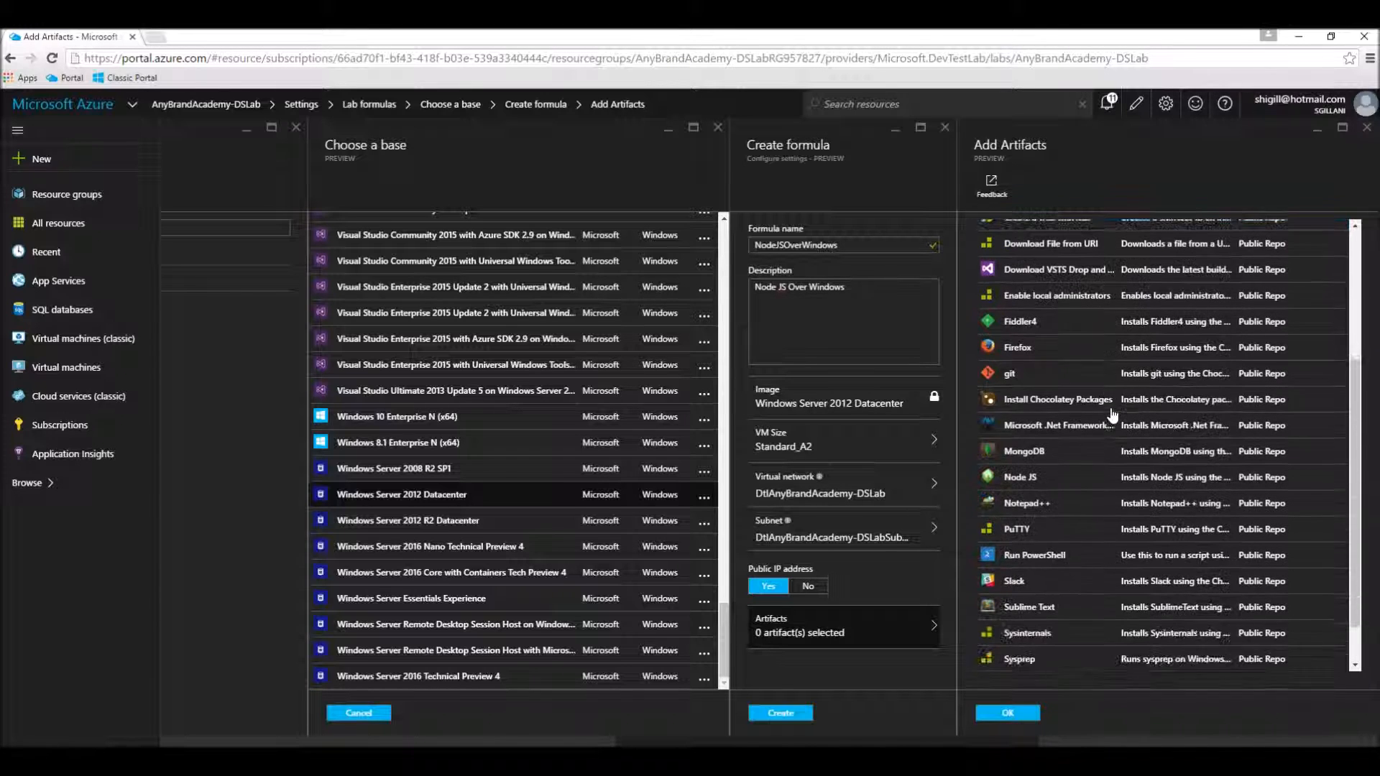
pyautogui.scroll(-1, 1111, 415)
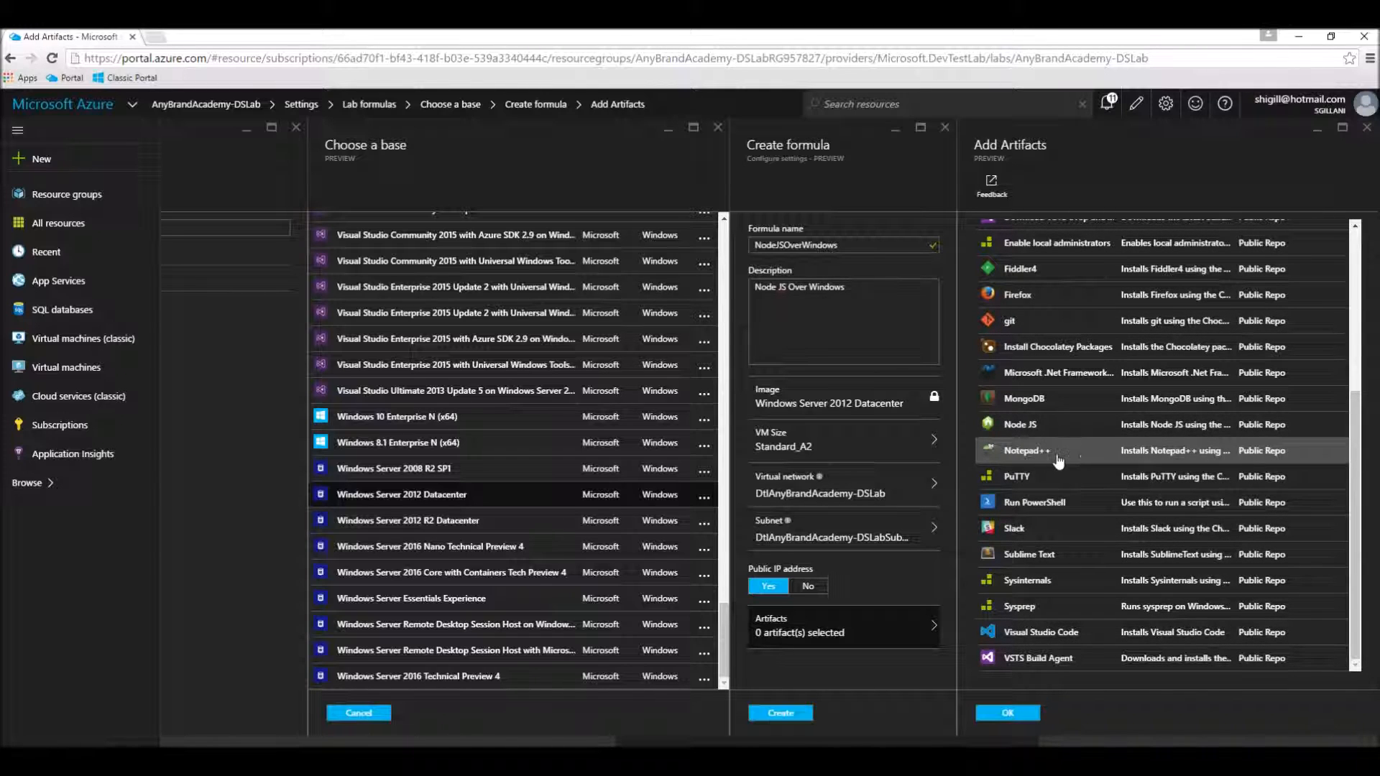
pyautogui.click(1019, 426)
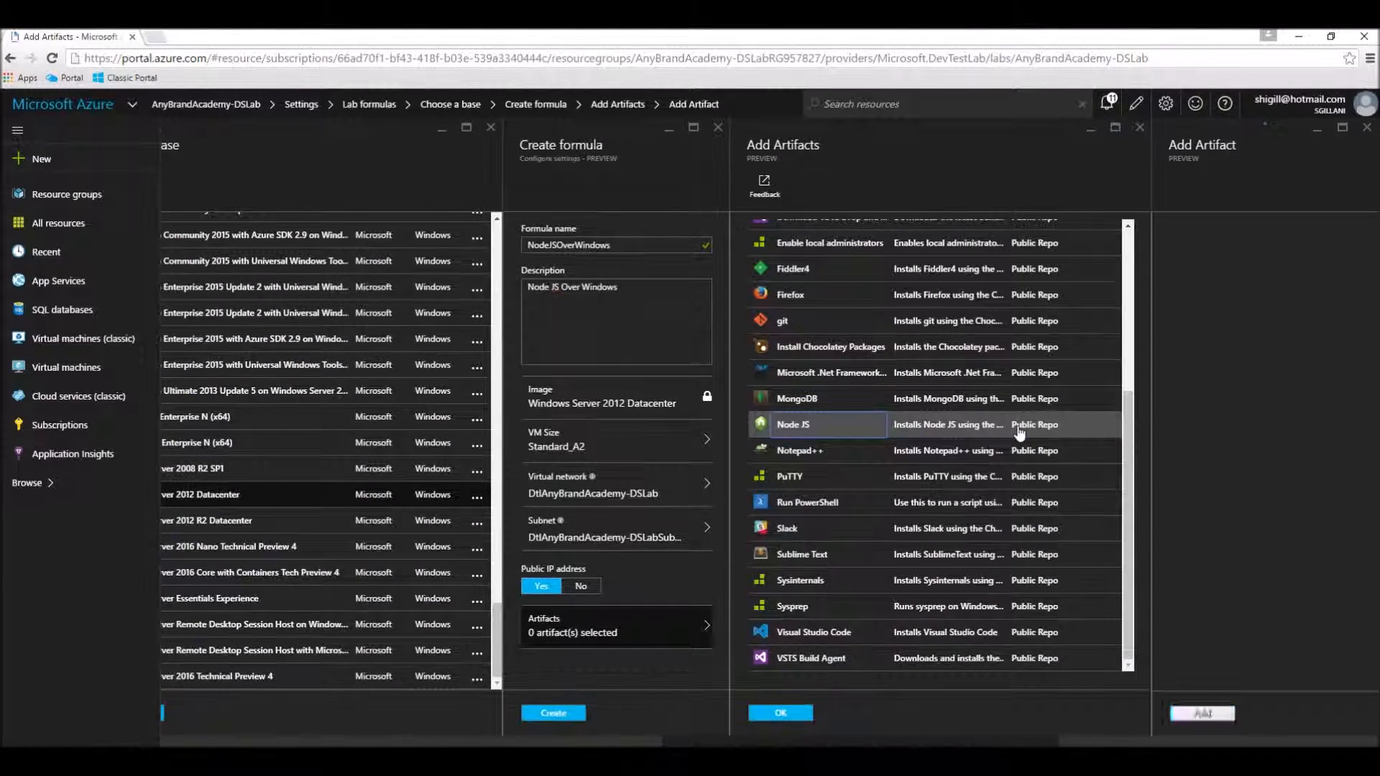
pyautogui.click(1230, 712)
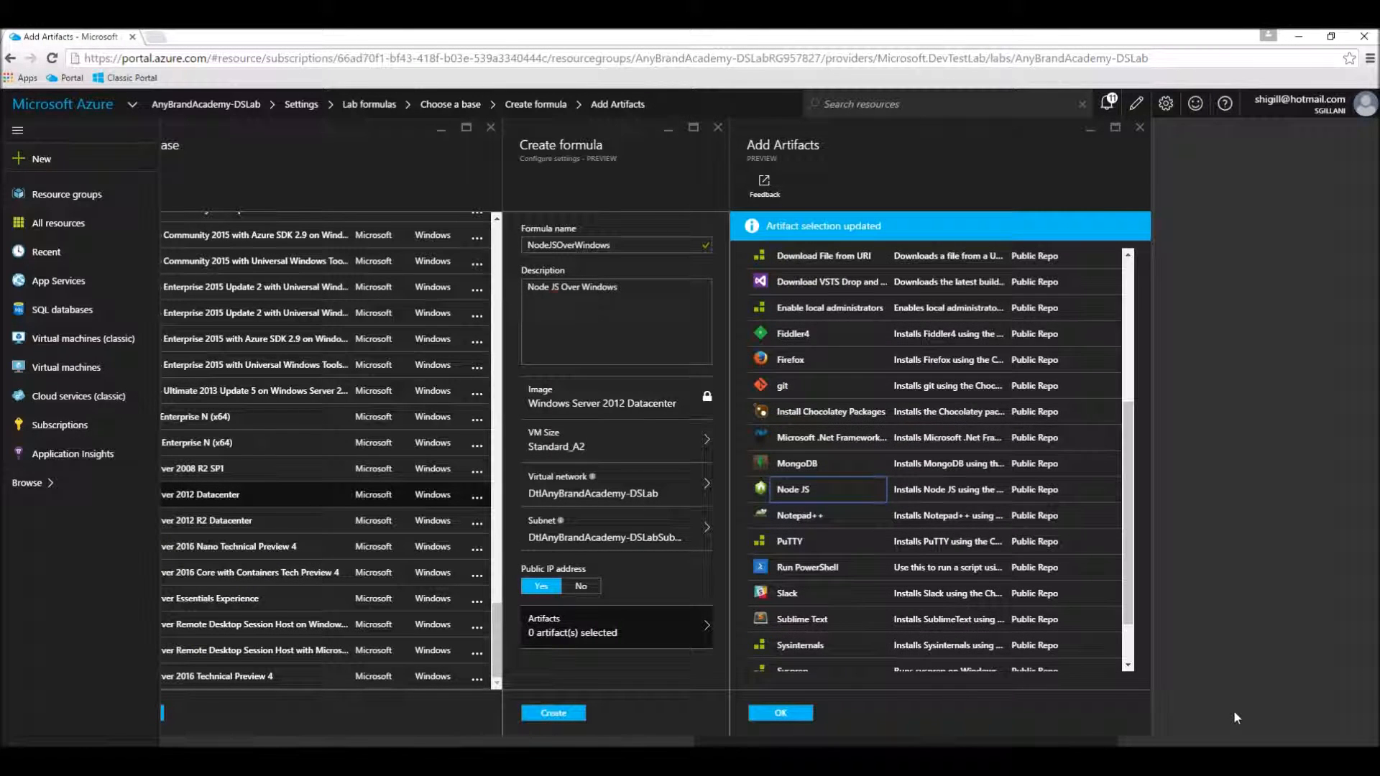
pyautogui.click(792, 719)
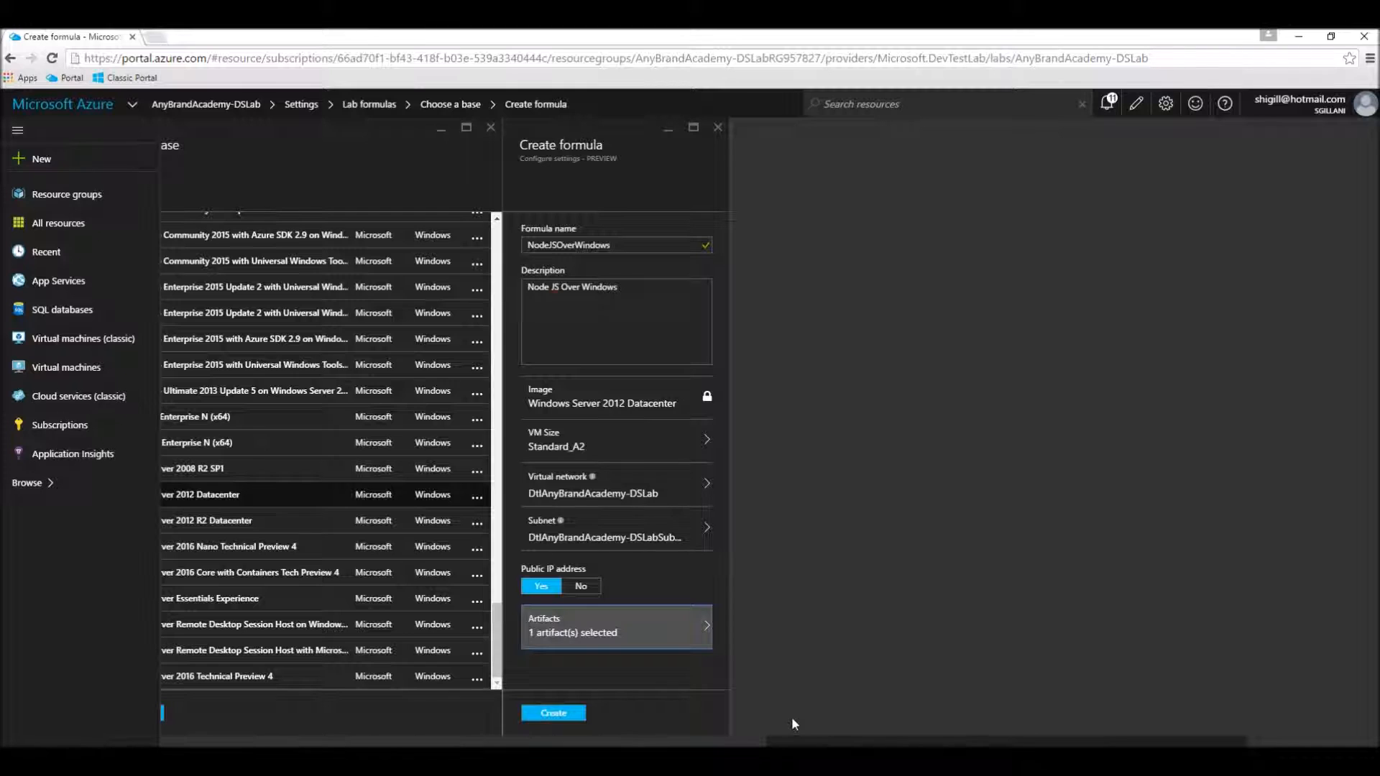
# Step: Create the NodeJSOverWindows formula and check its creation status in the notifications
pyautogui.click(578, 718)
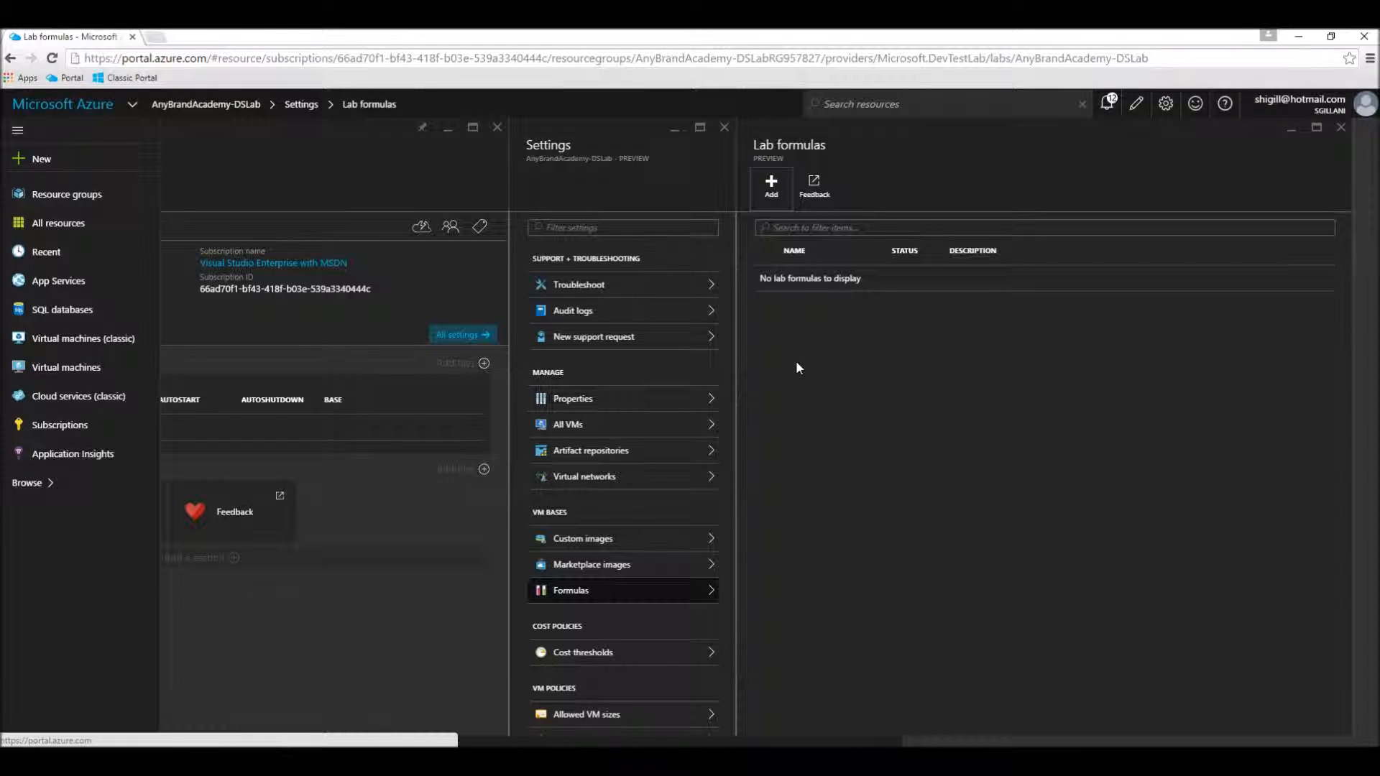
pyautogui.click(1106, 107)
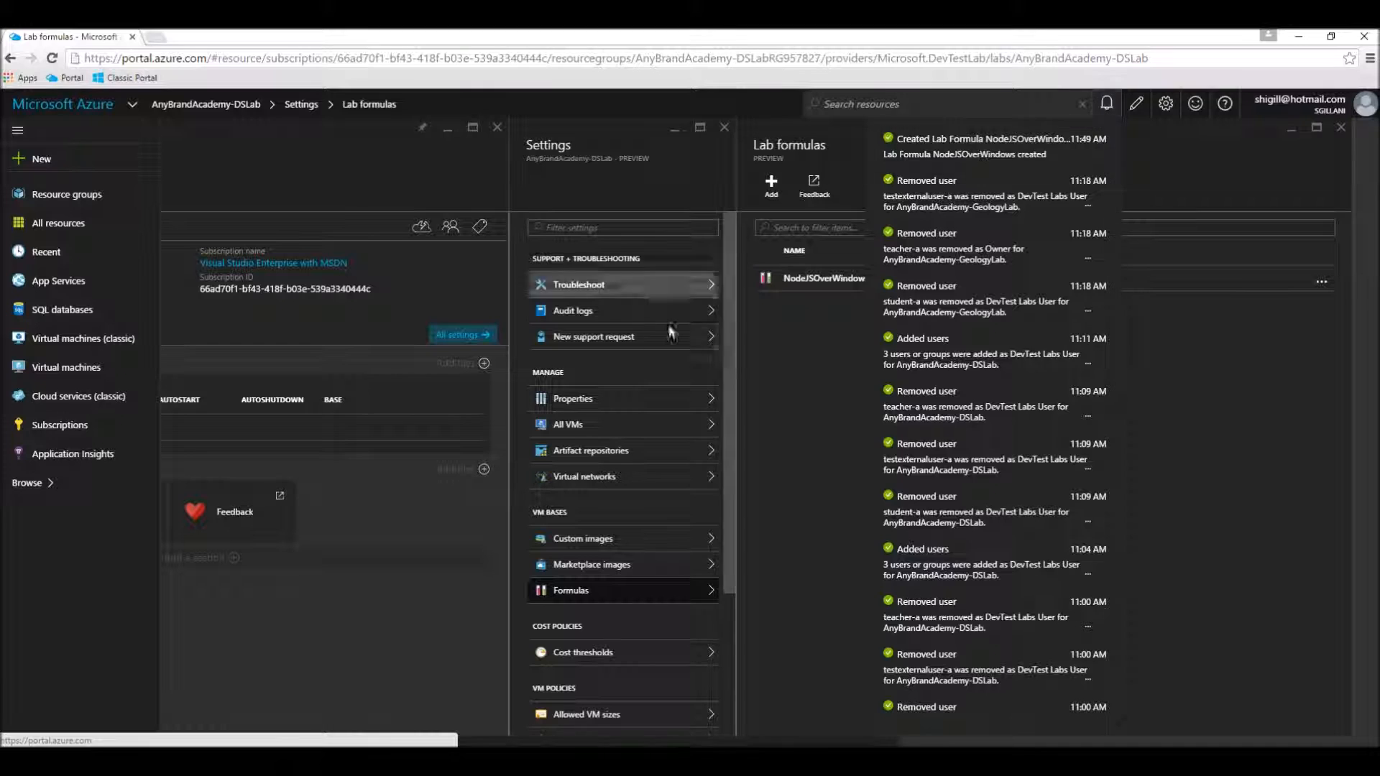
pyautogui.click(787, 309)
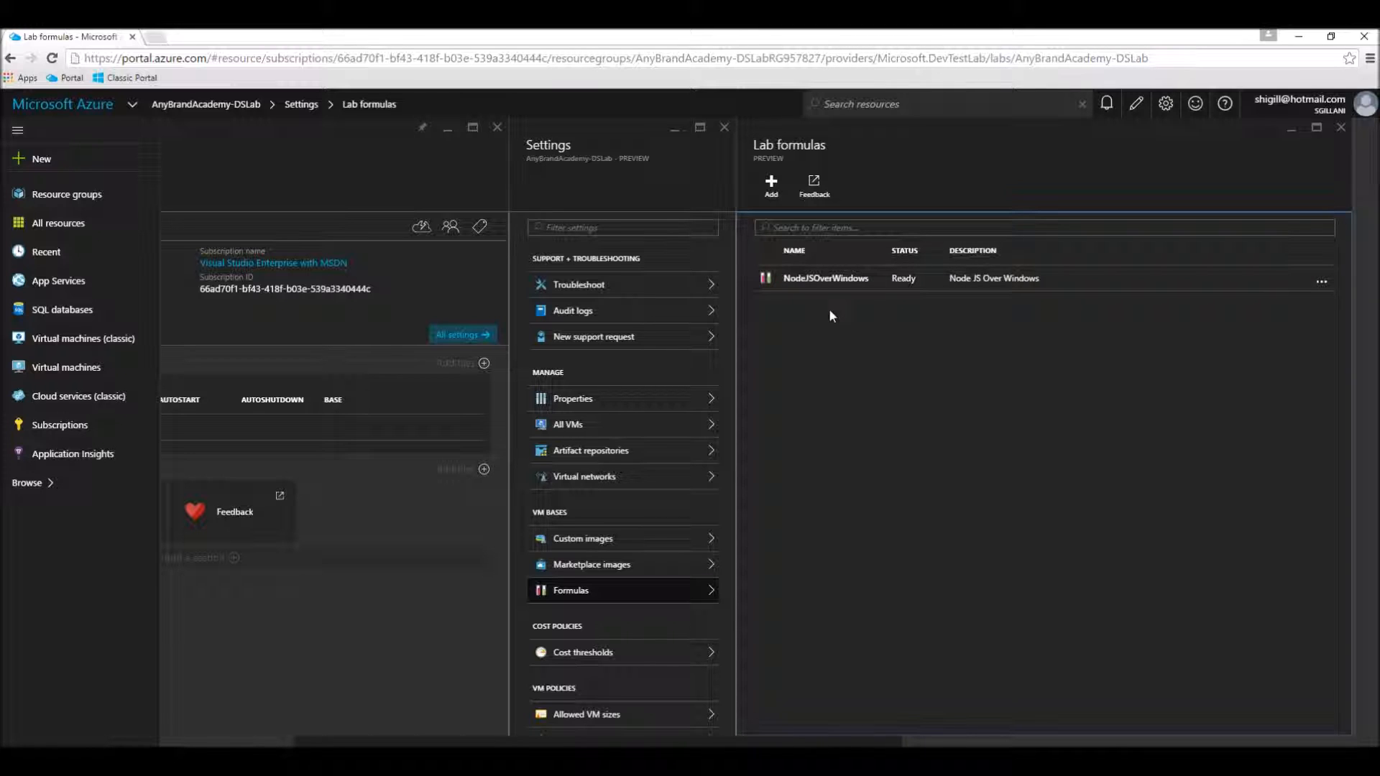
# Step: Start a second lab formula with Ubuntu Server 15.10 as its base
pyautogui.click(775, 195)
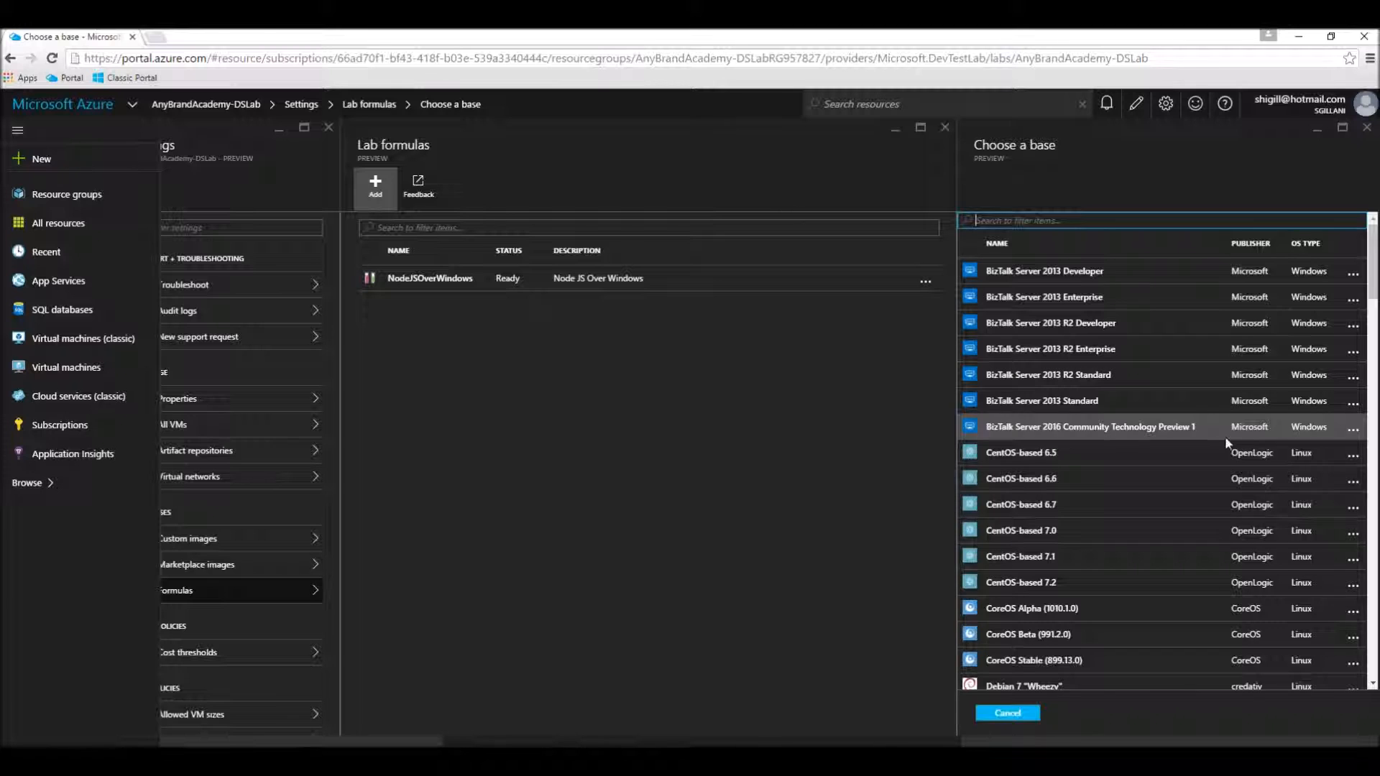
pyautogui.scroll(-15, 1226, 442)
pyautogui.scroll(-2, 1219, 474)
pyautogui.scroll(12, 1220, 470)
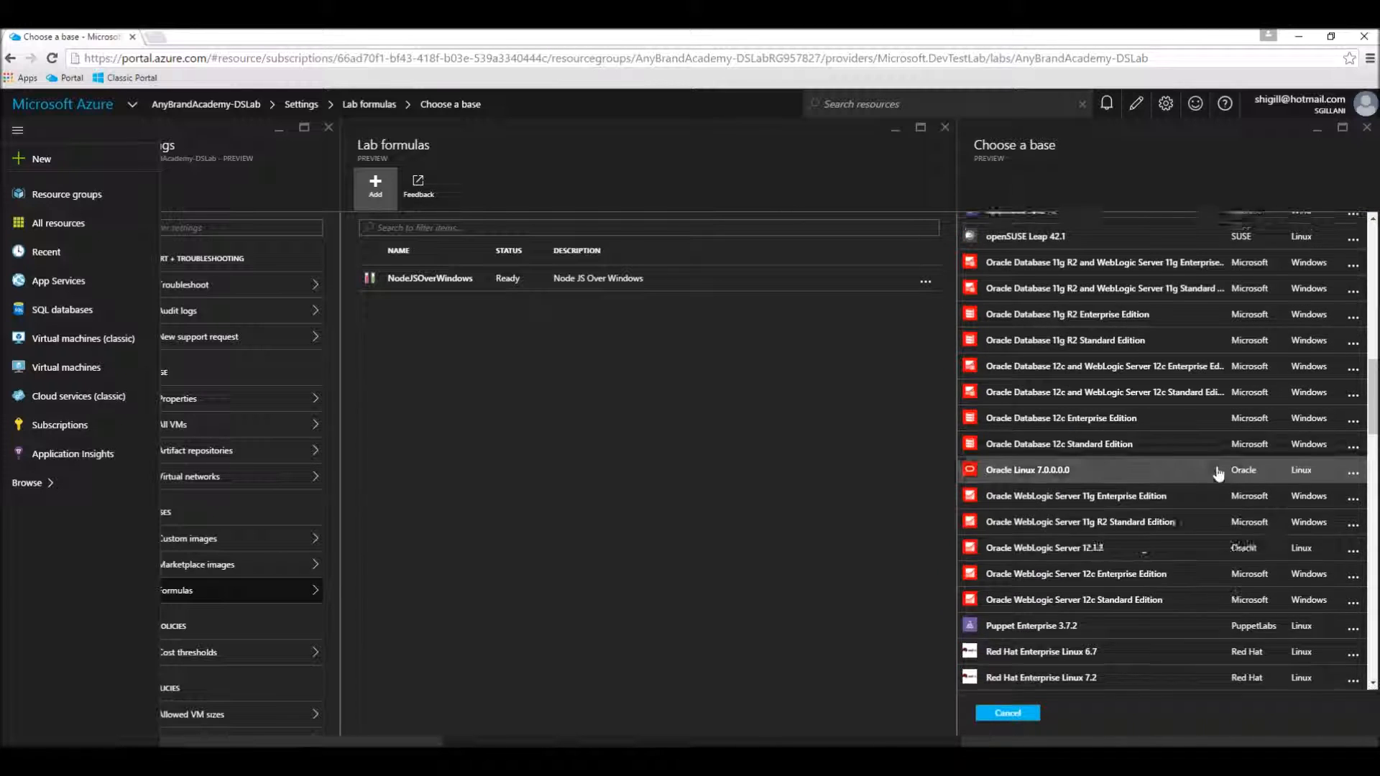
pyautogui.scroll(-11, 1216, 467)
pyautogui.scroll(-12, 1214, 465)
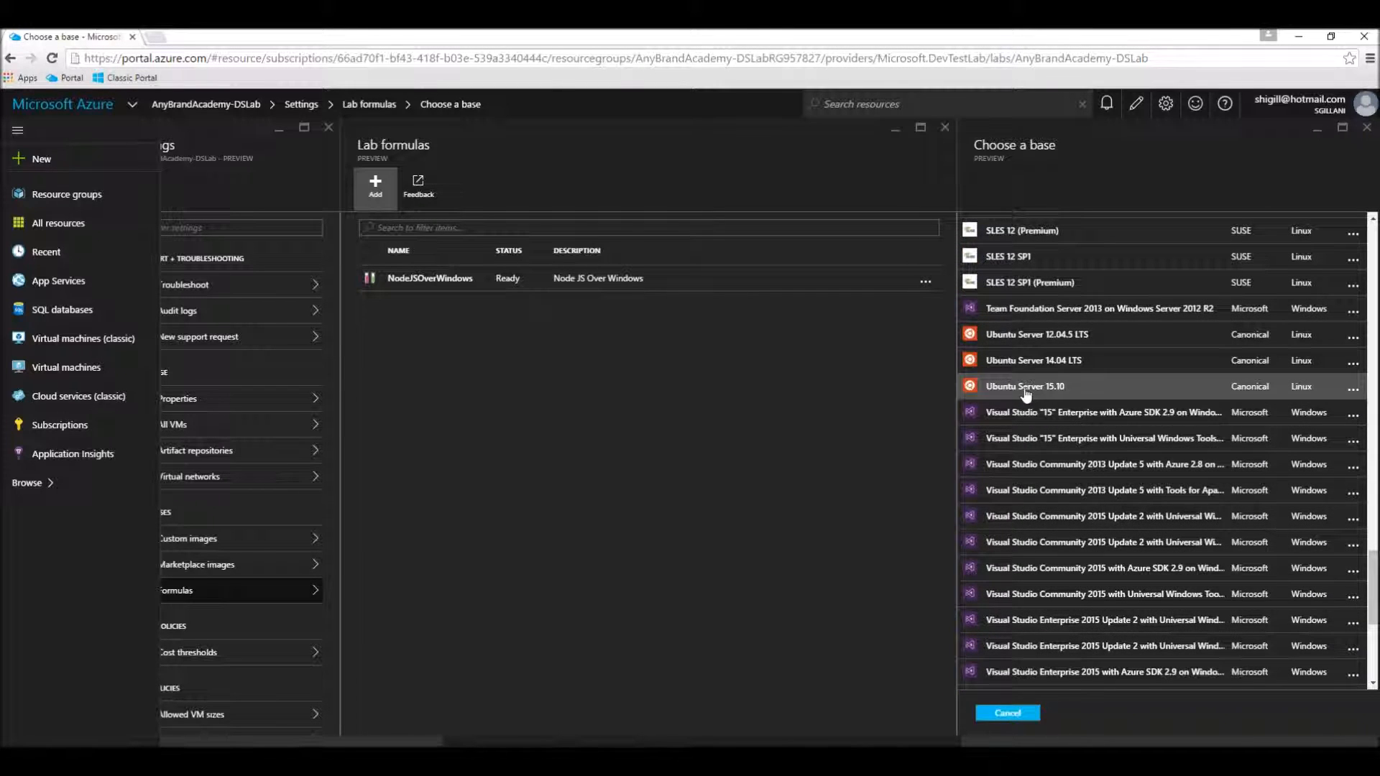
pyautogui.click(1025, 389)
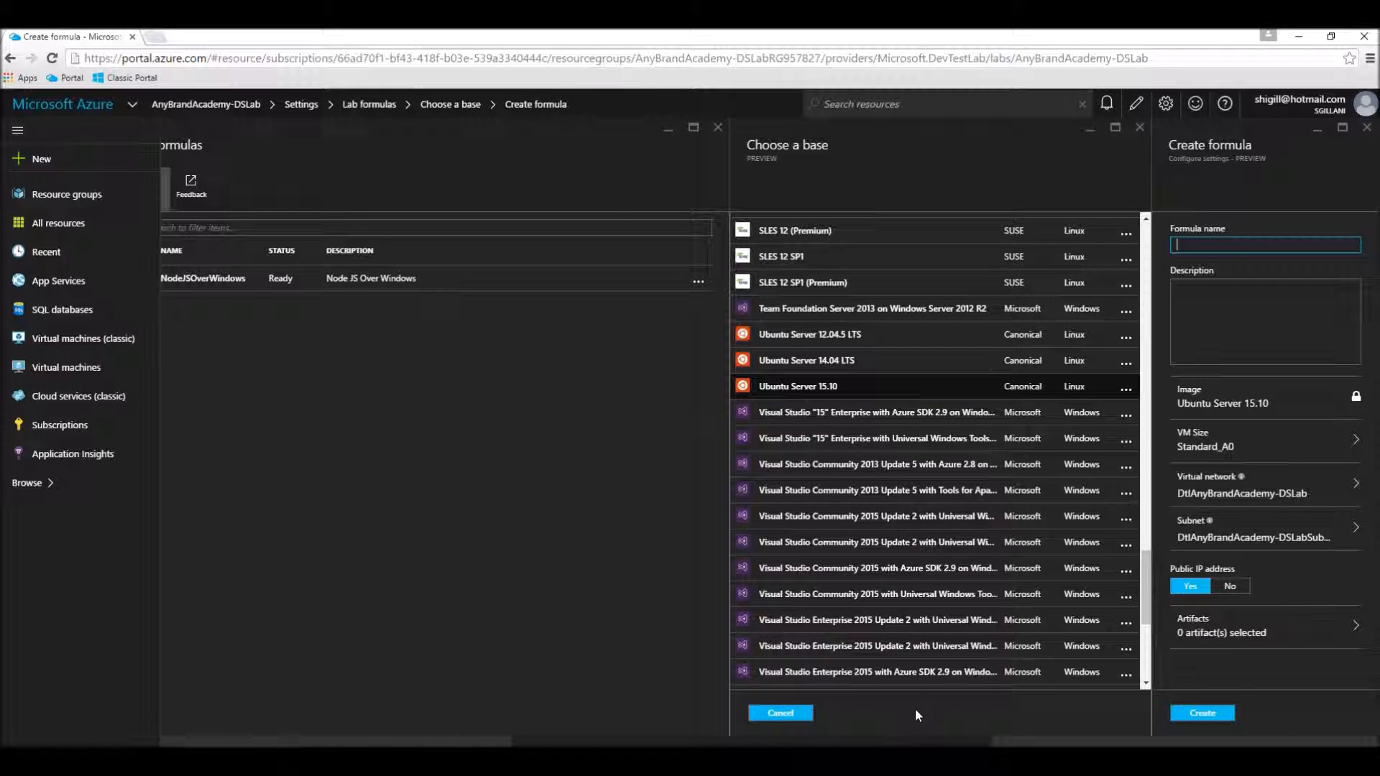
# Step: Set the Ubuntu formula's VM size to A2 Basic
pyautogui.click(1299, 450)
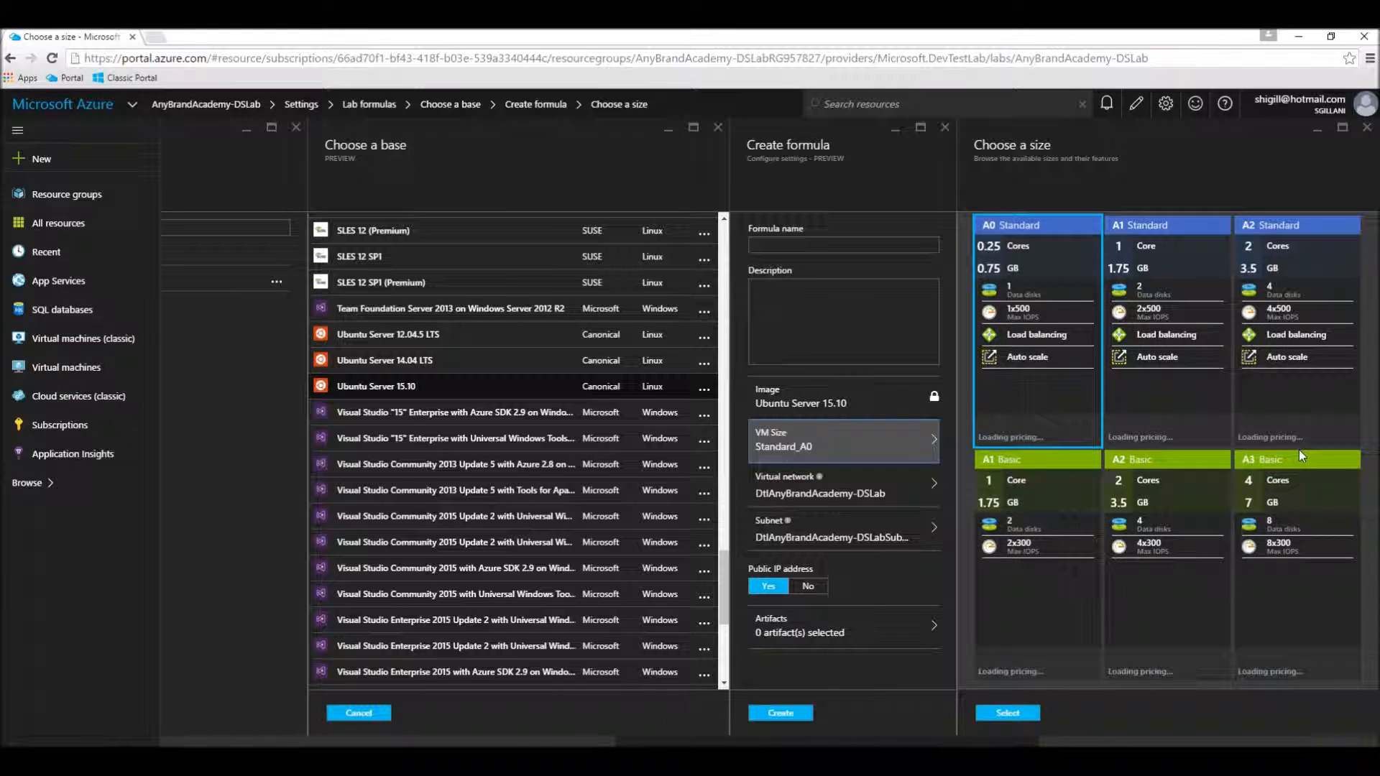
pyautogui.click(1149, 630)
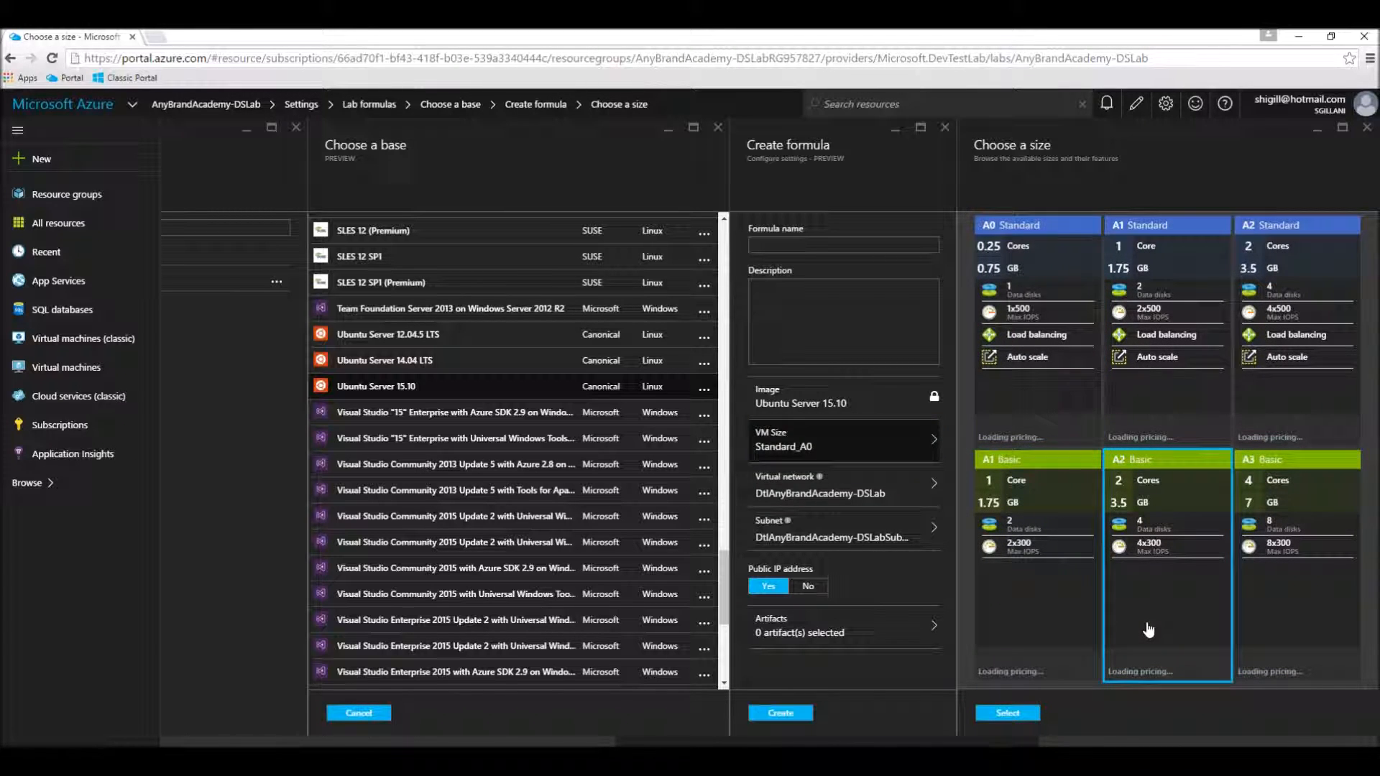
pyautogui.click(1002, 717)
# Step: Add the Node.js artifact to the Ubuntu formula and accept the artifact selection
pyautogui.click(861, 640)
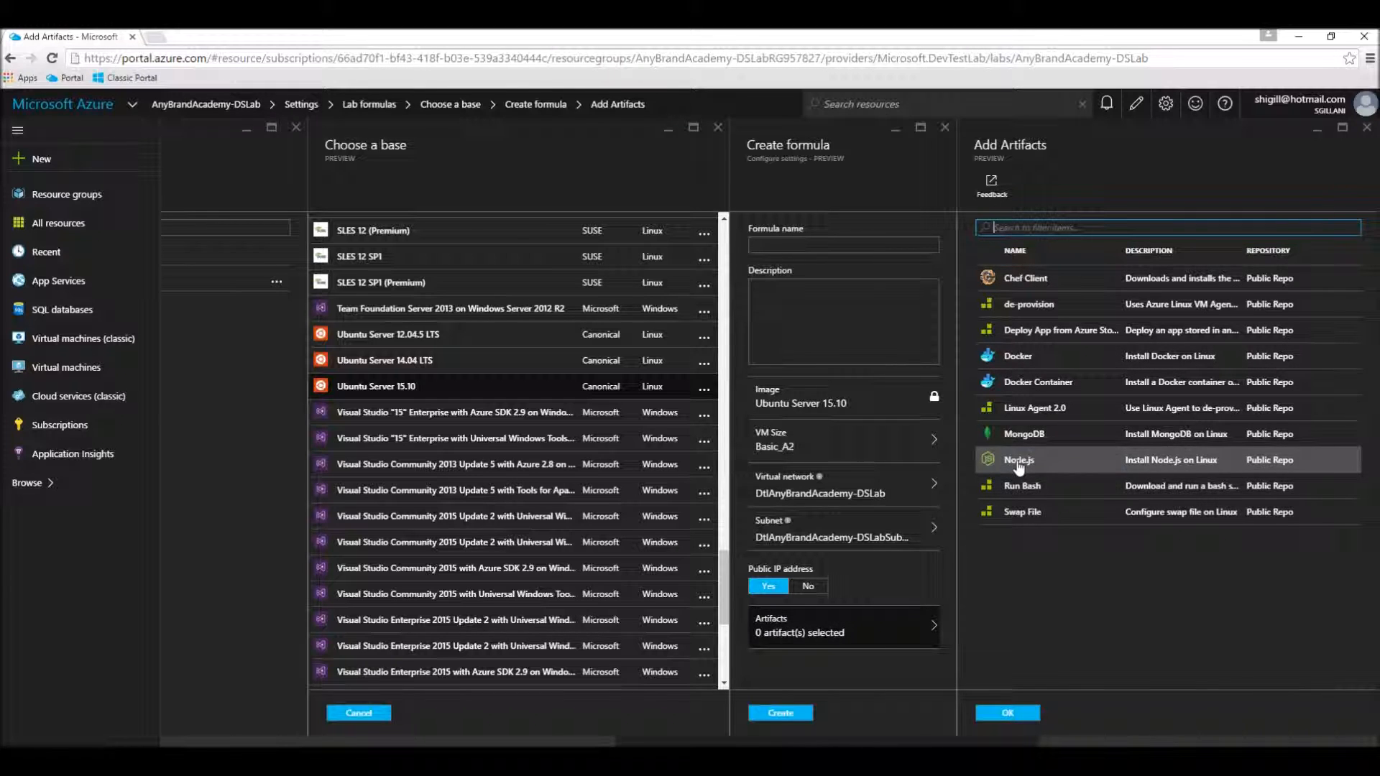
pyautogui.click(1019, 464)
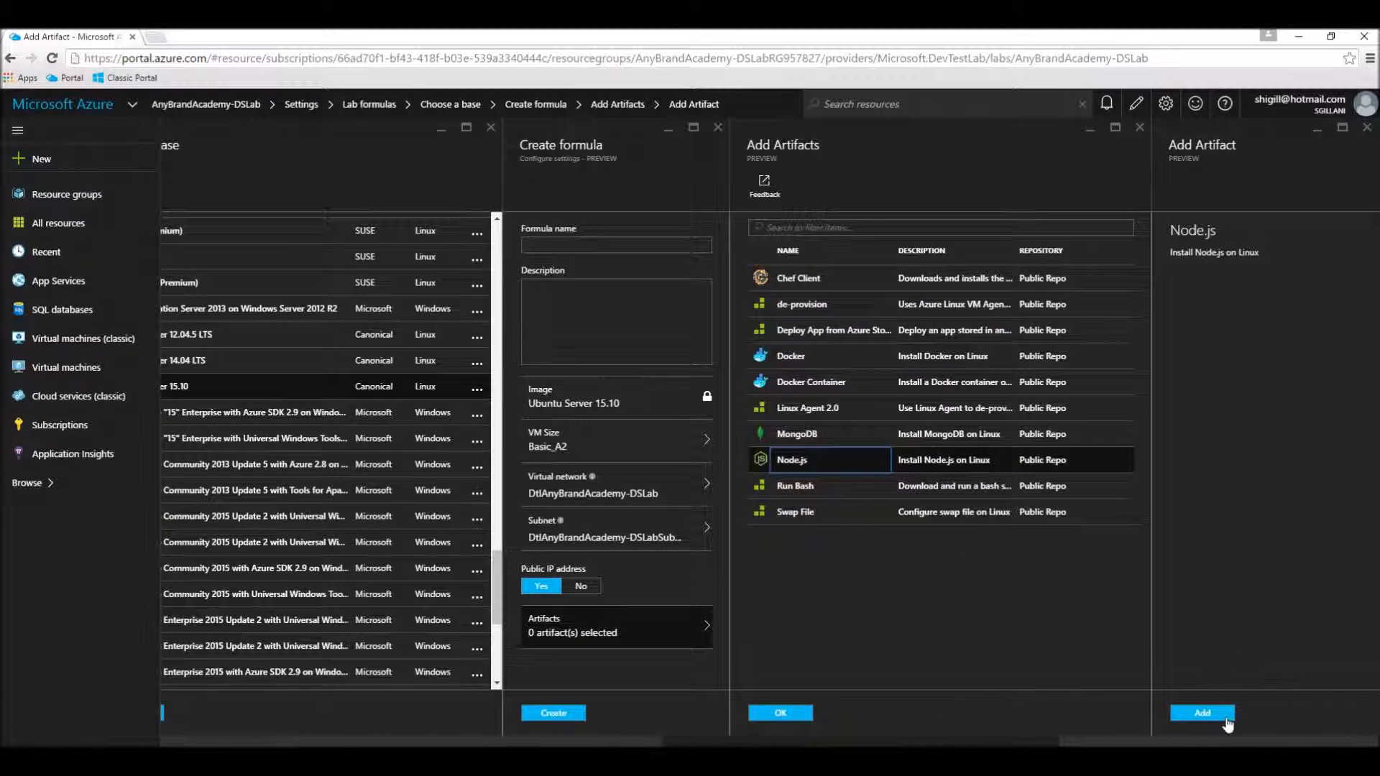
pyautogui.click(1226, 719)
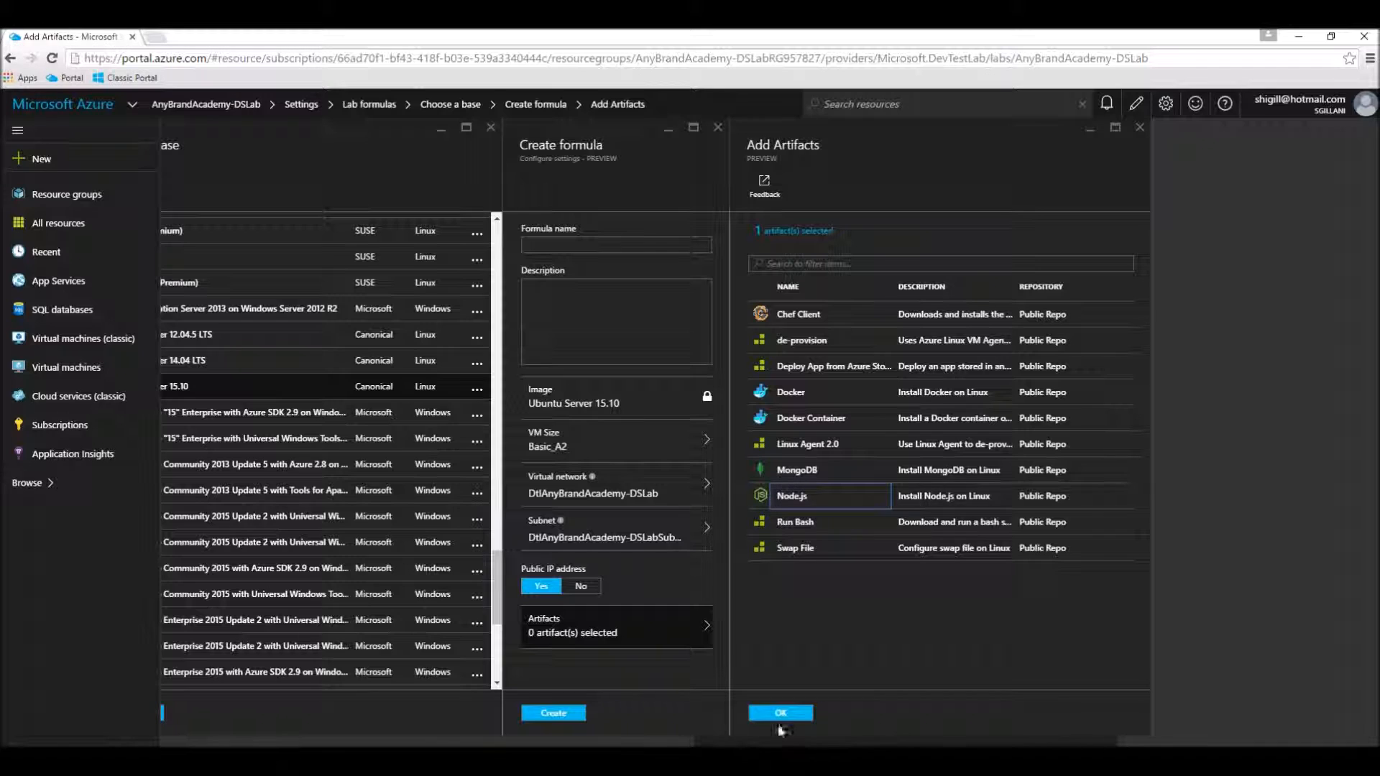
pyautogui.click(785, 714)
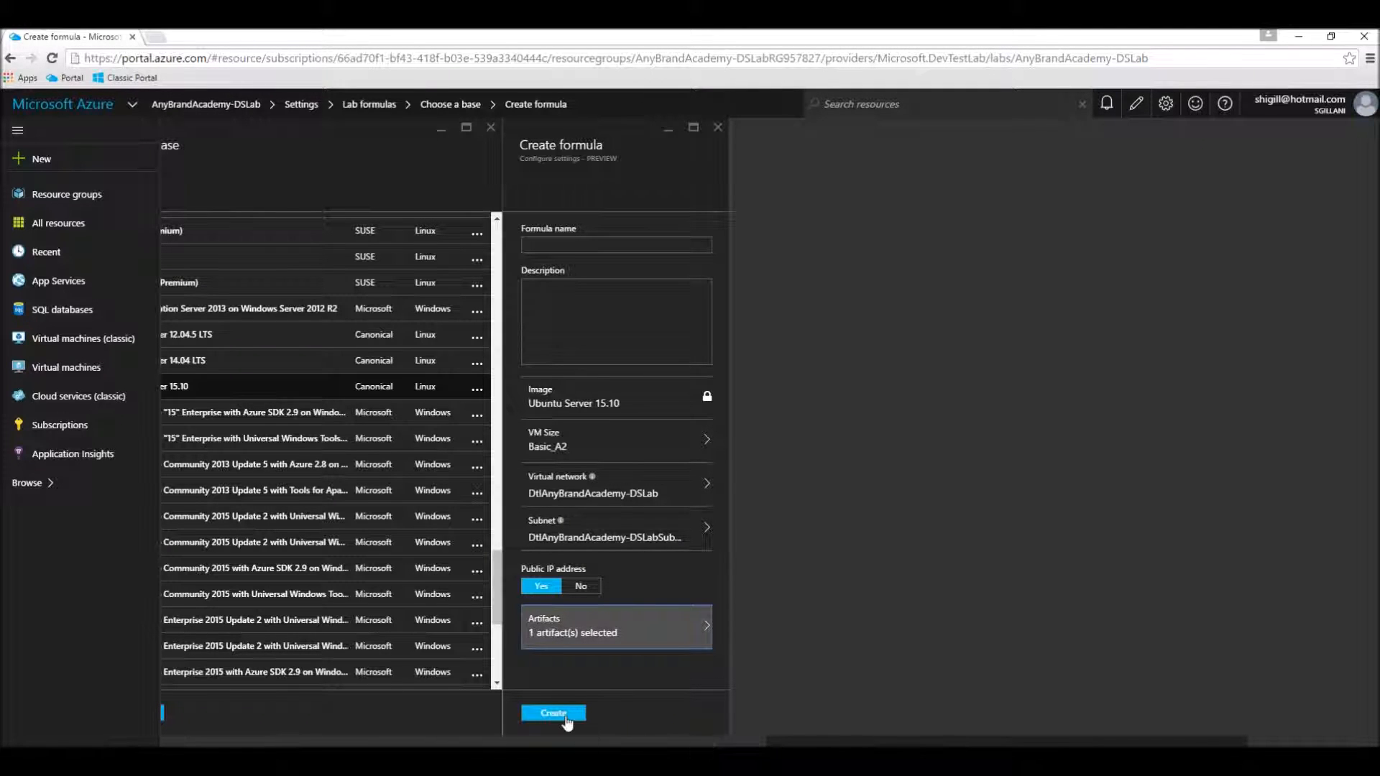
# Step: Name the formula NodesJSOverUbuntu and copy that name into its description
pyautogui.click(549, 243)
pyautogui.write('N')
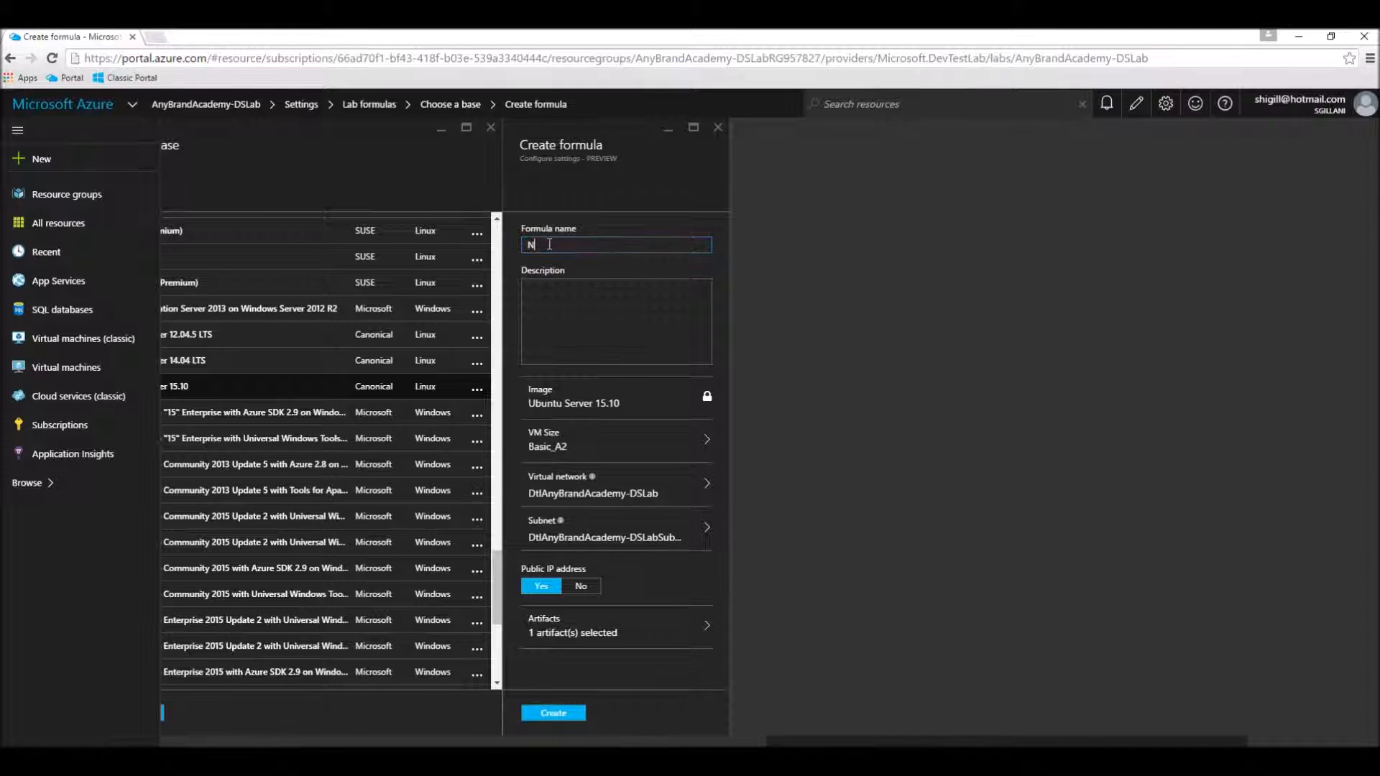
pyautogui.write('odeJSOverUbunut')
pyautogui.press('BackSpace')
pyautogui.press('BackSpace')
pyautogui.write('tu')
pyautogui.hotkey('ctrl', 'a')
pyautogui.hotkey('ctrl', 'c')
pyautogui.click(631, 291)
pyautogui.hotkey('ctrl', 'v')
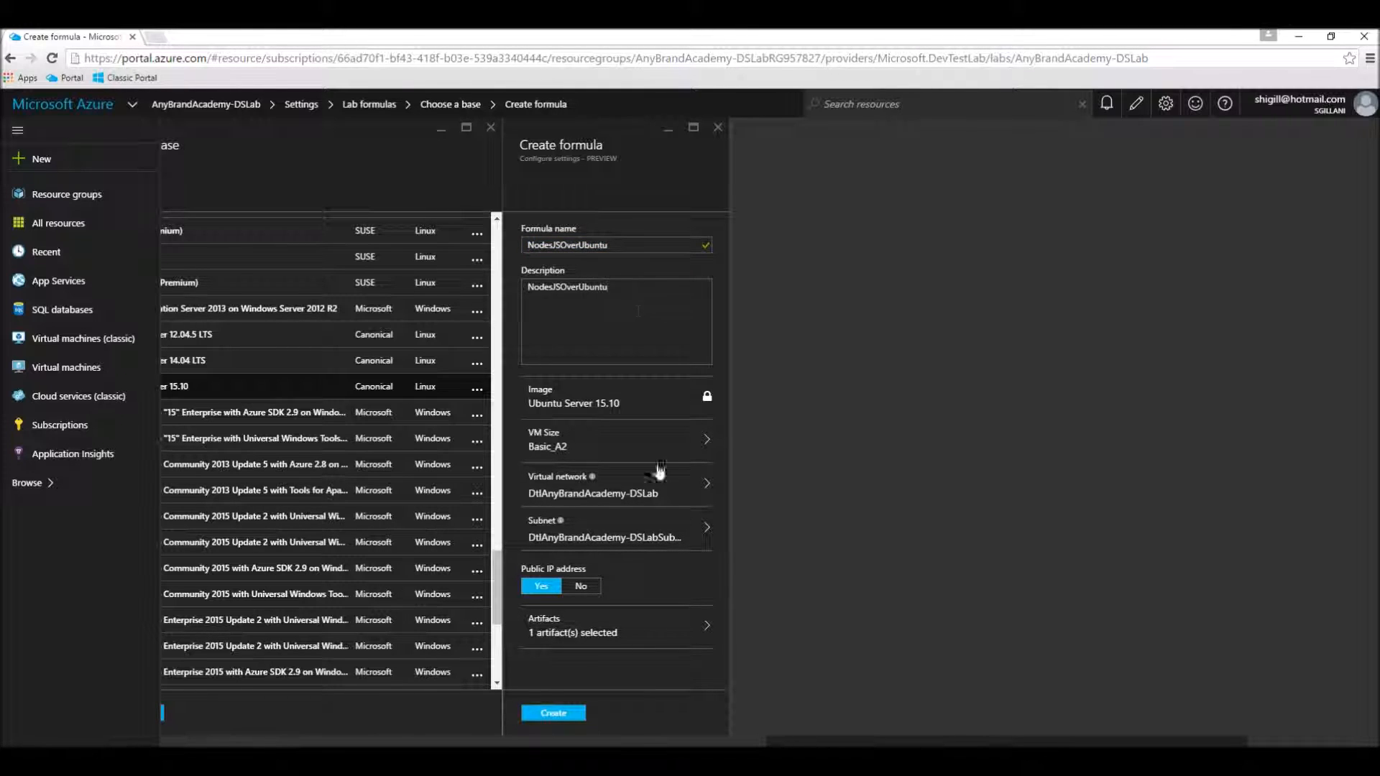
# Step: Create the NodesJSOverUbuntu formula and check its creation progress in the notifications
pyautogui.click(550, 714)
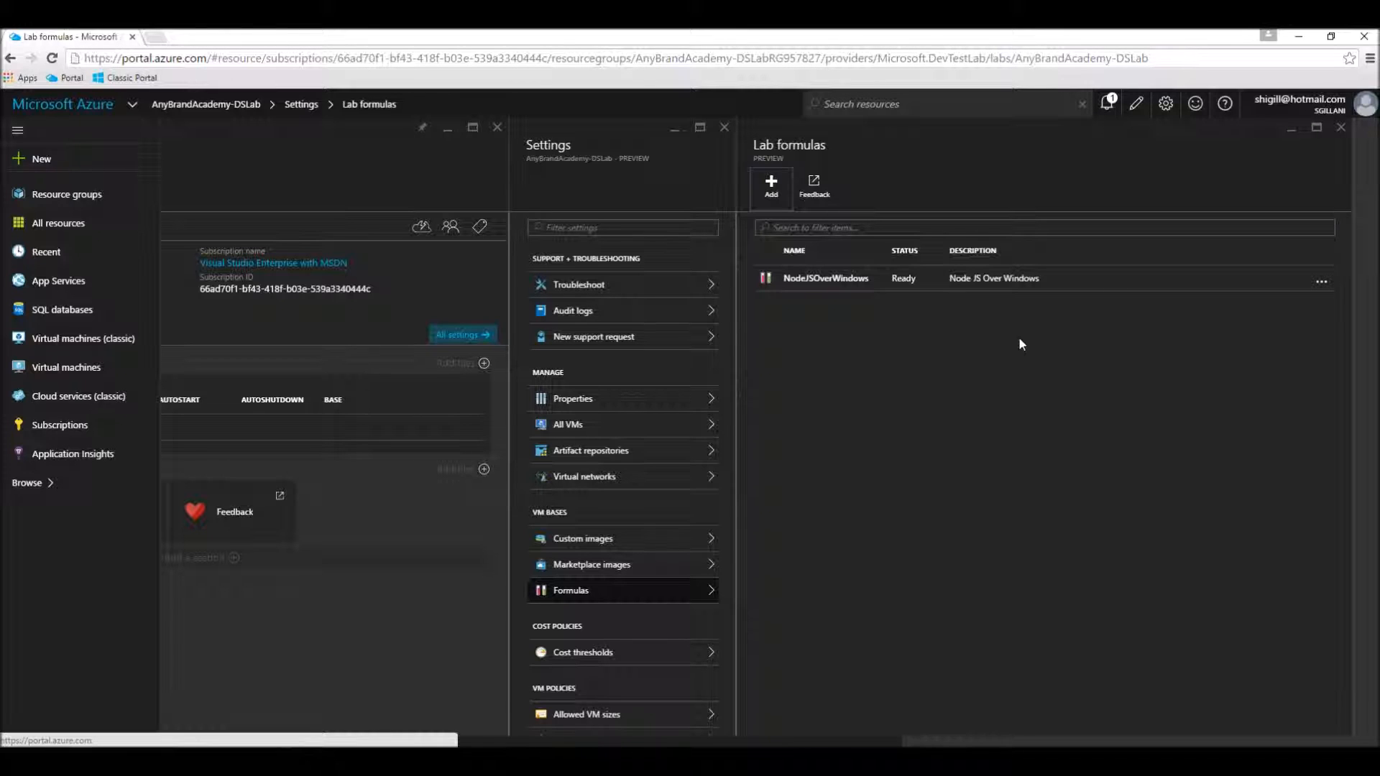
pyautogui.click(1107, 113)
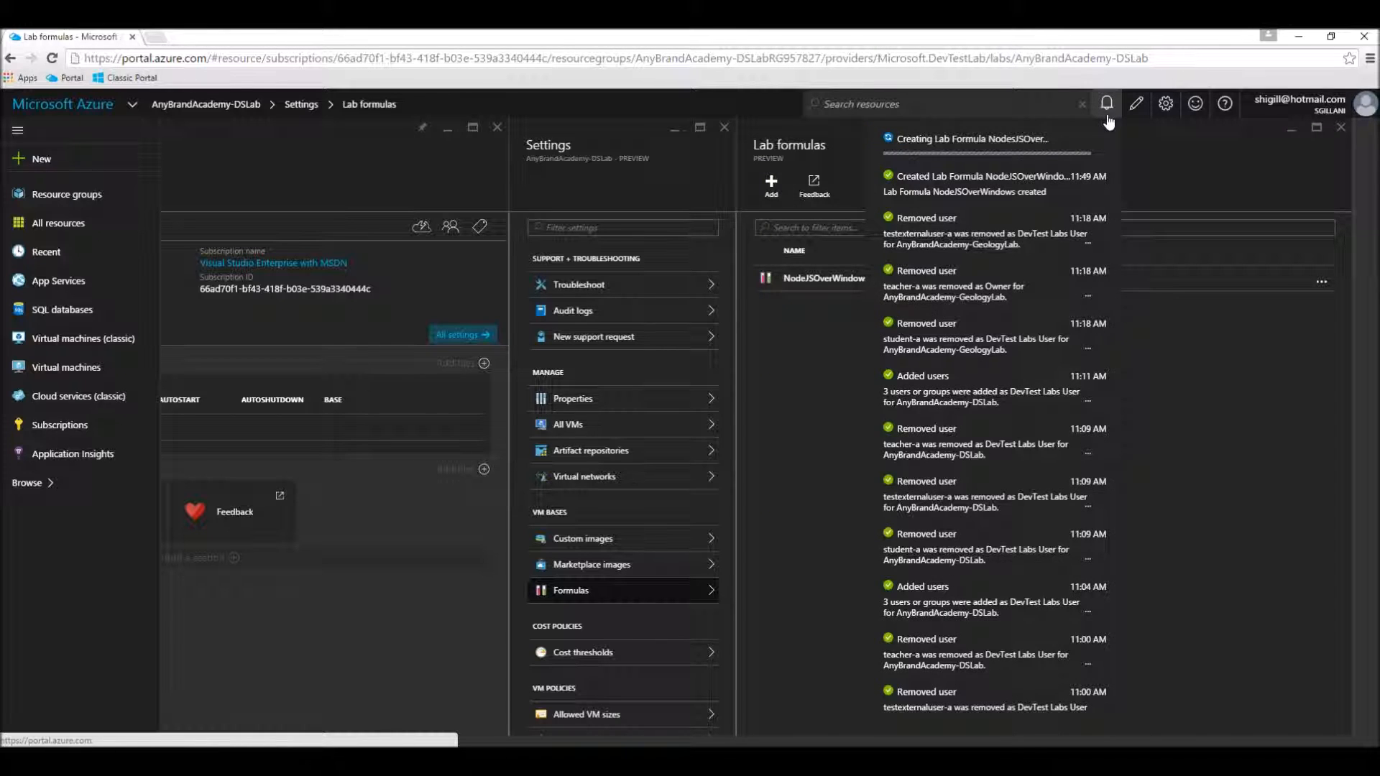
pyautogui.click(794, 417)
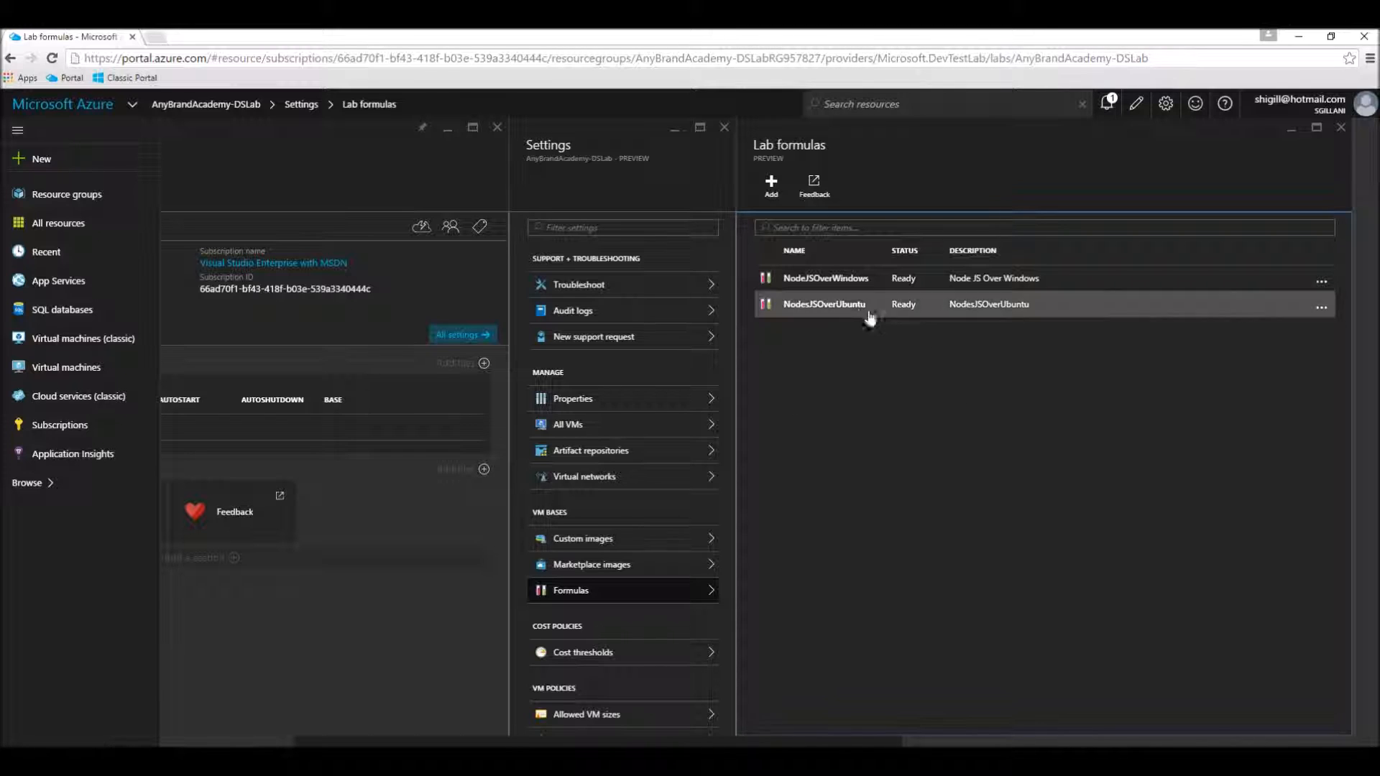
# Step: Open the NodeJSOverWindows formula to review its settings
pyautogui.click(836, 284)
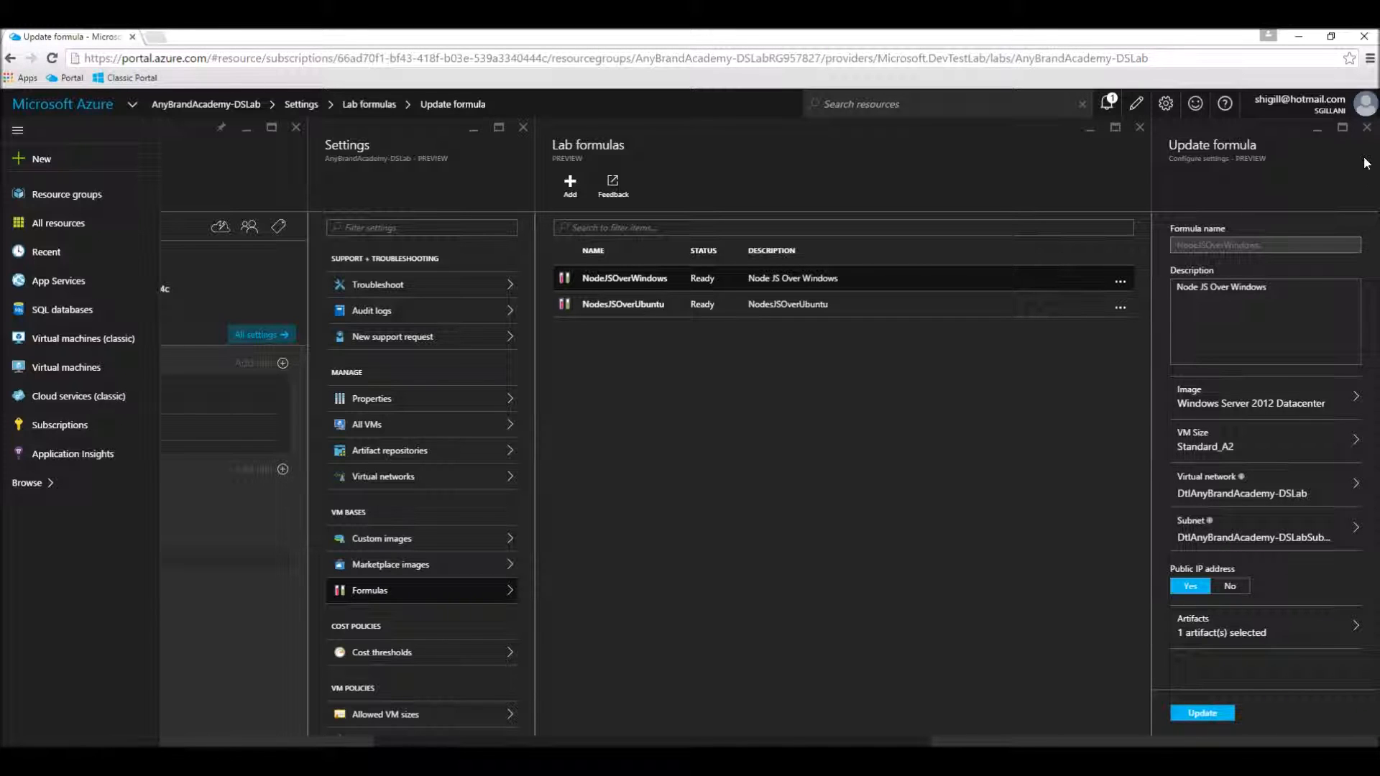
# Step: Close the open formula and settings views, start a new lab VM based on the NodeJSOverWindows formula, and name it wvm1
pyautogui.click(1366, 127)
pyautogui.click(1140, 127)
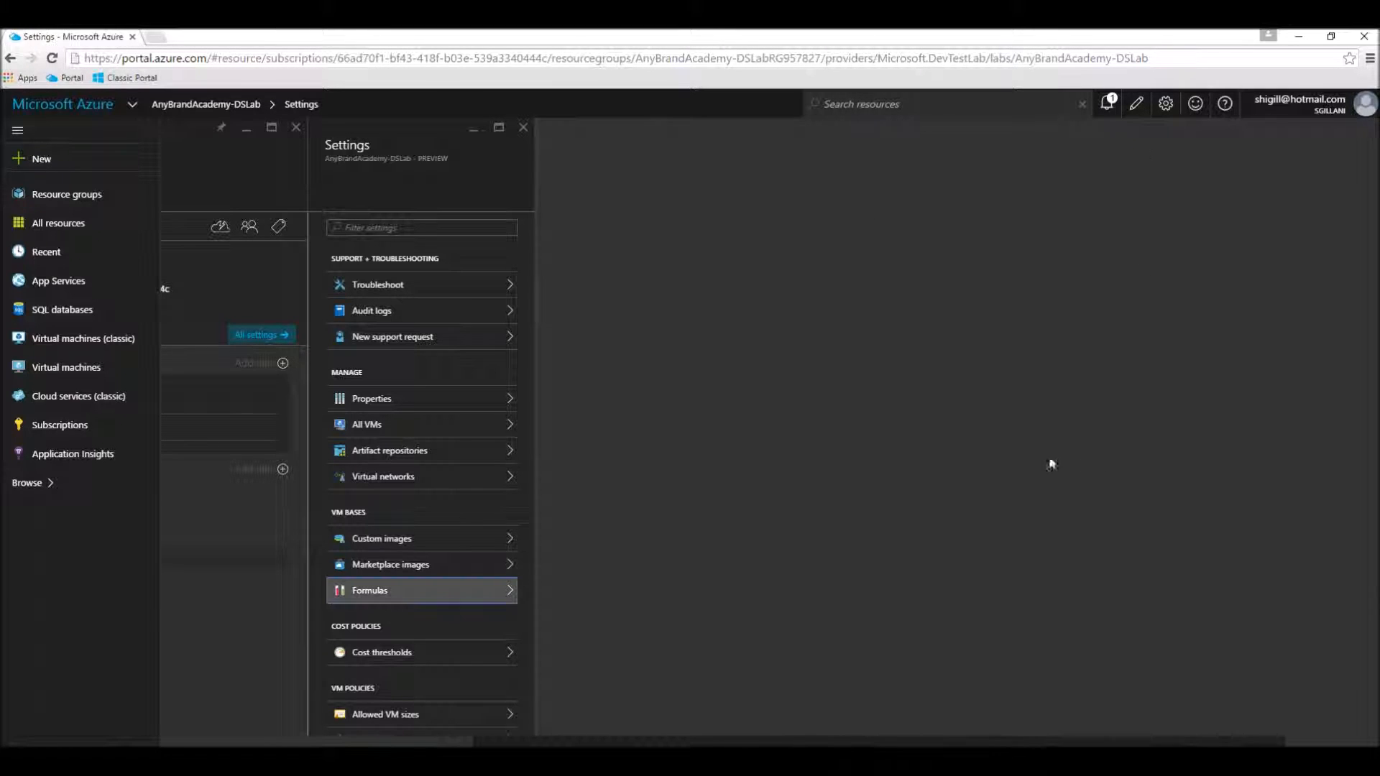
pyautogui.click(523, 127)
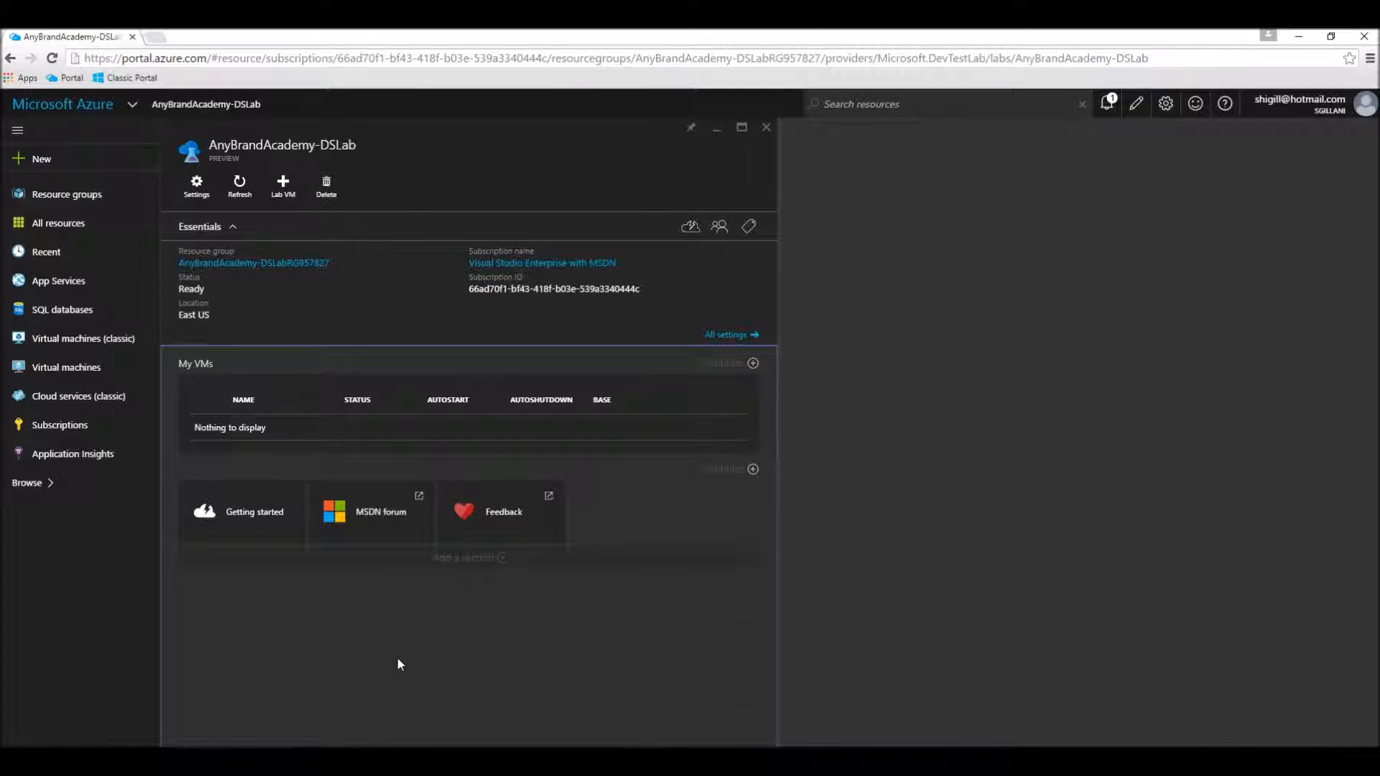
pyautogui.click(293, 190)
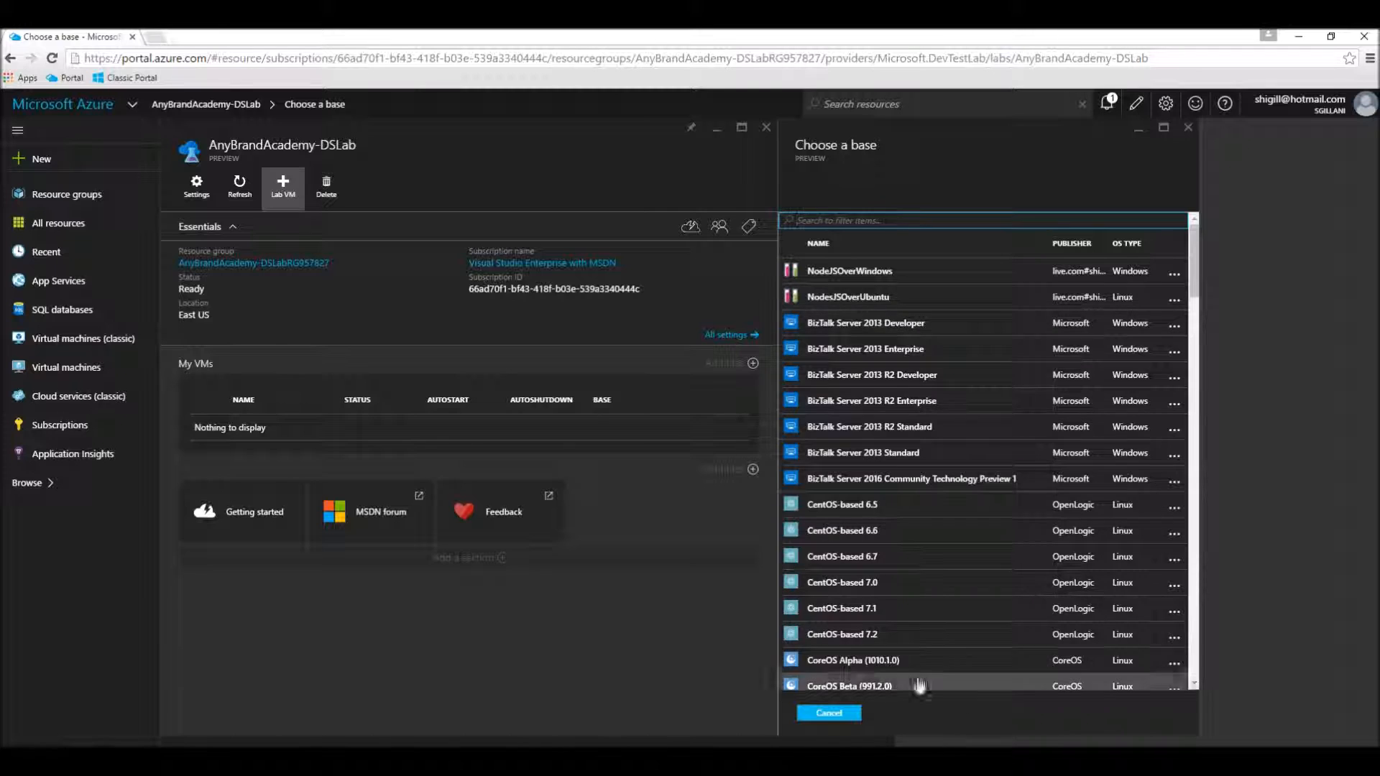
pyautogui.click(839, 273)
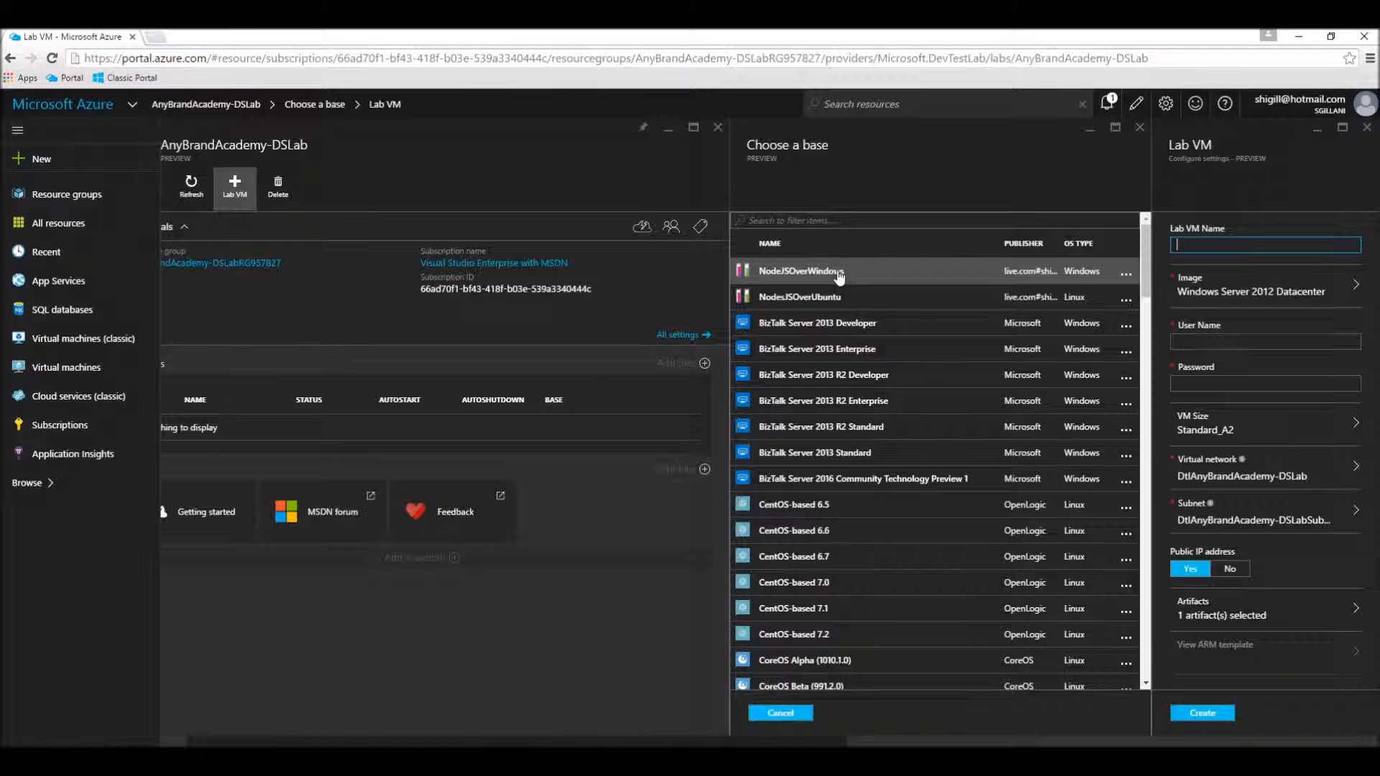
pyautogui.write('wvm1')
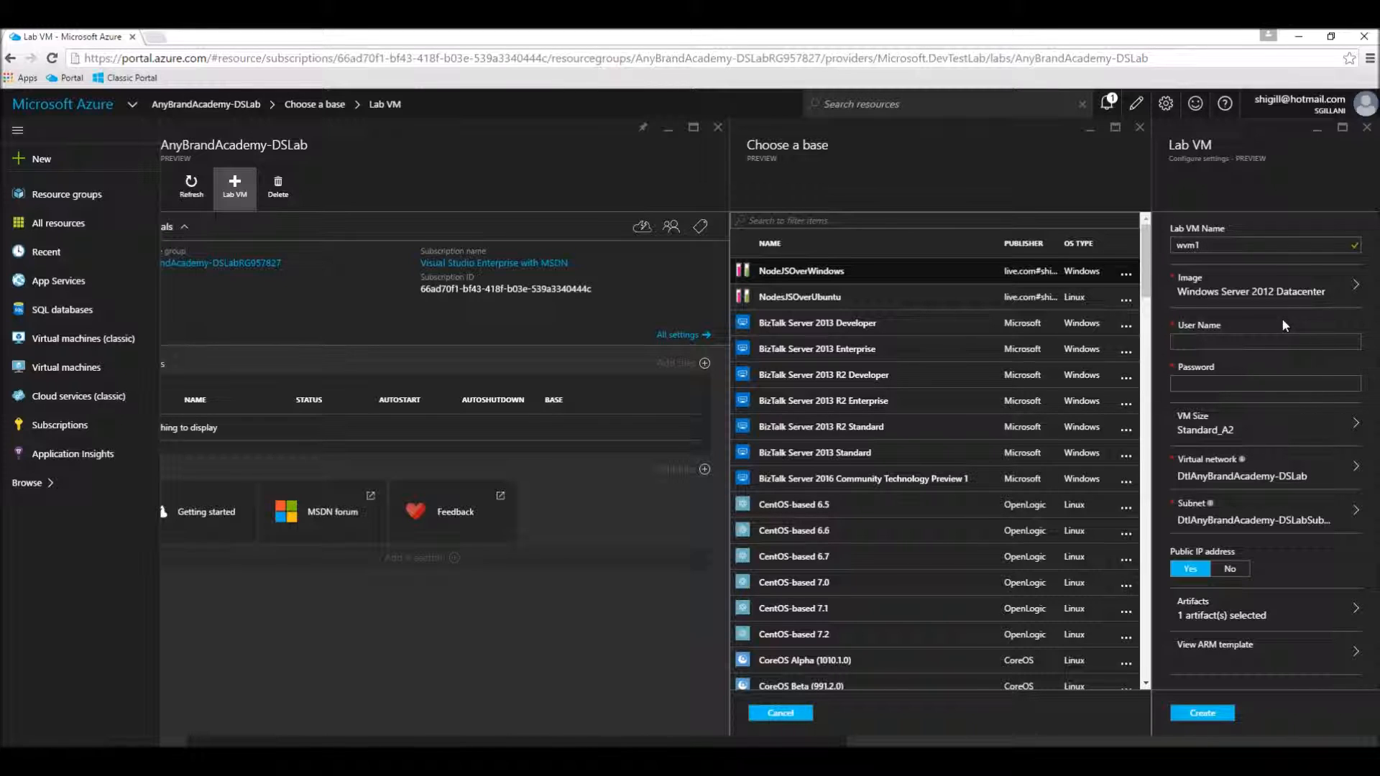
# Step: Set the wvm1 user name to userone and enter the account password
pyautogui.click(1249, 294)
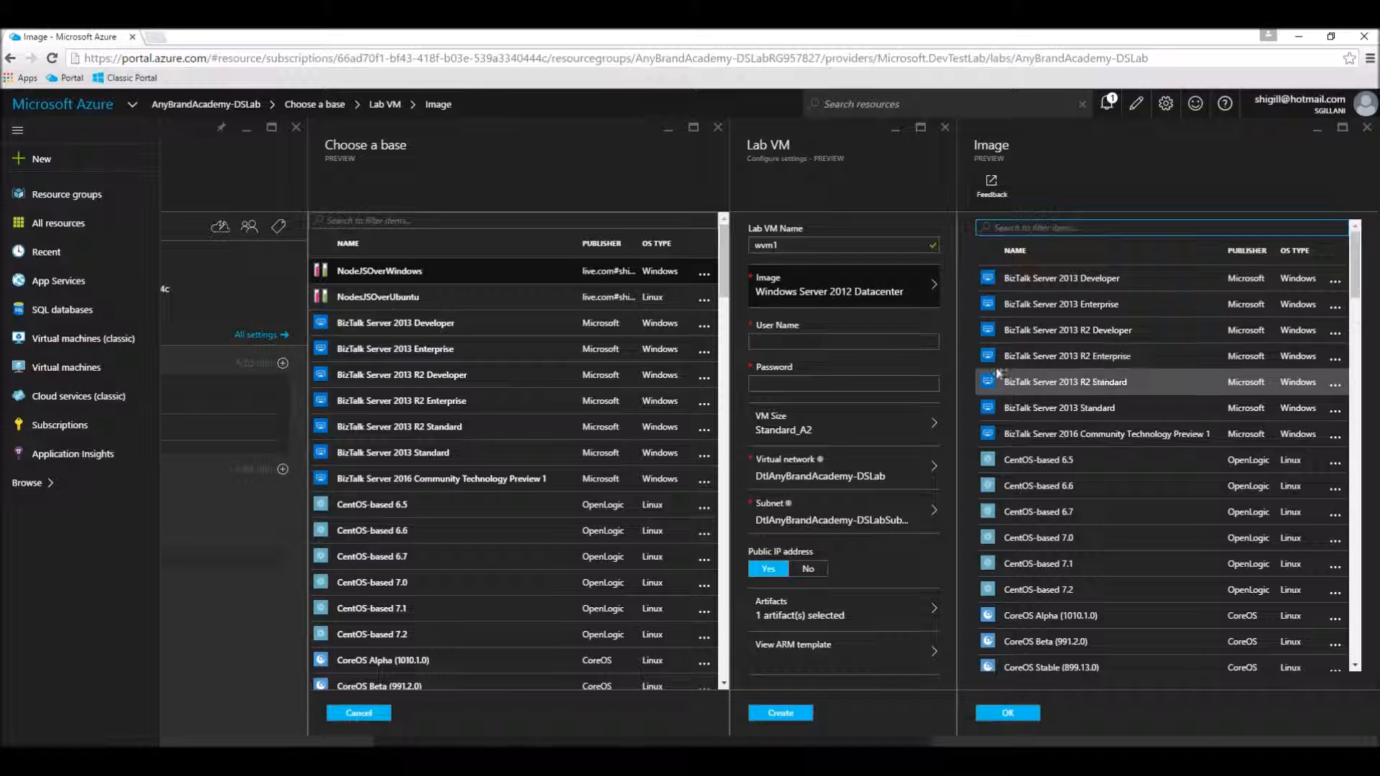
pyautogui.click(866, 340)
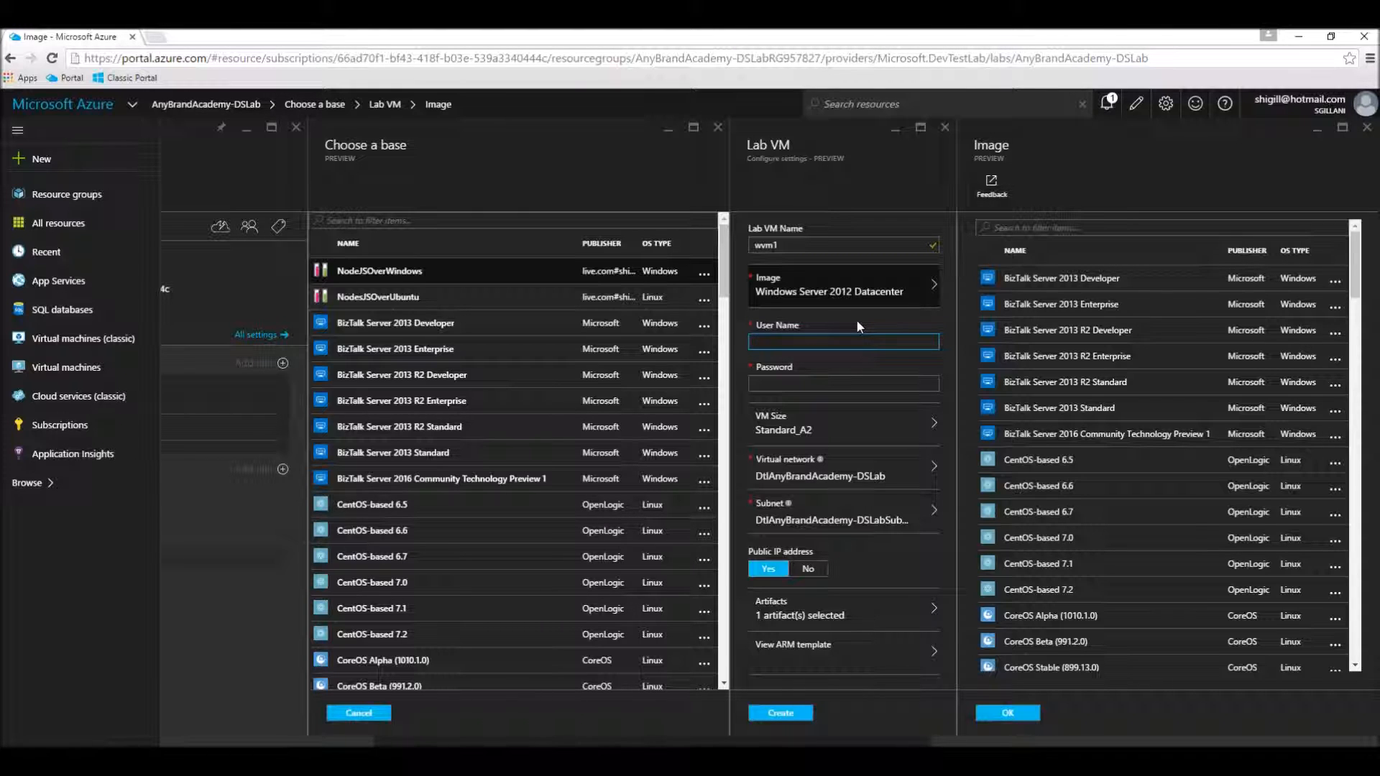
pyautogui.write('userone')
pyautogui.press('Tab')
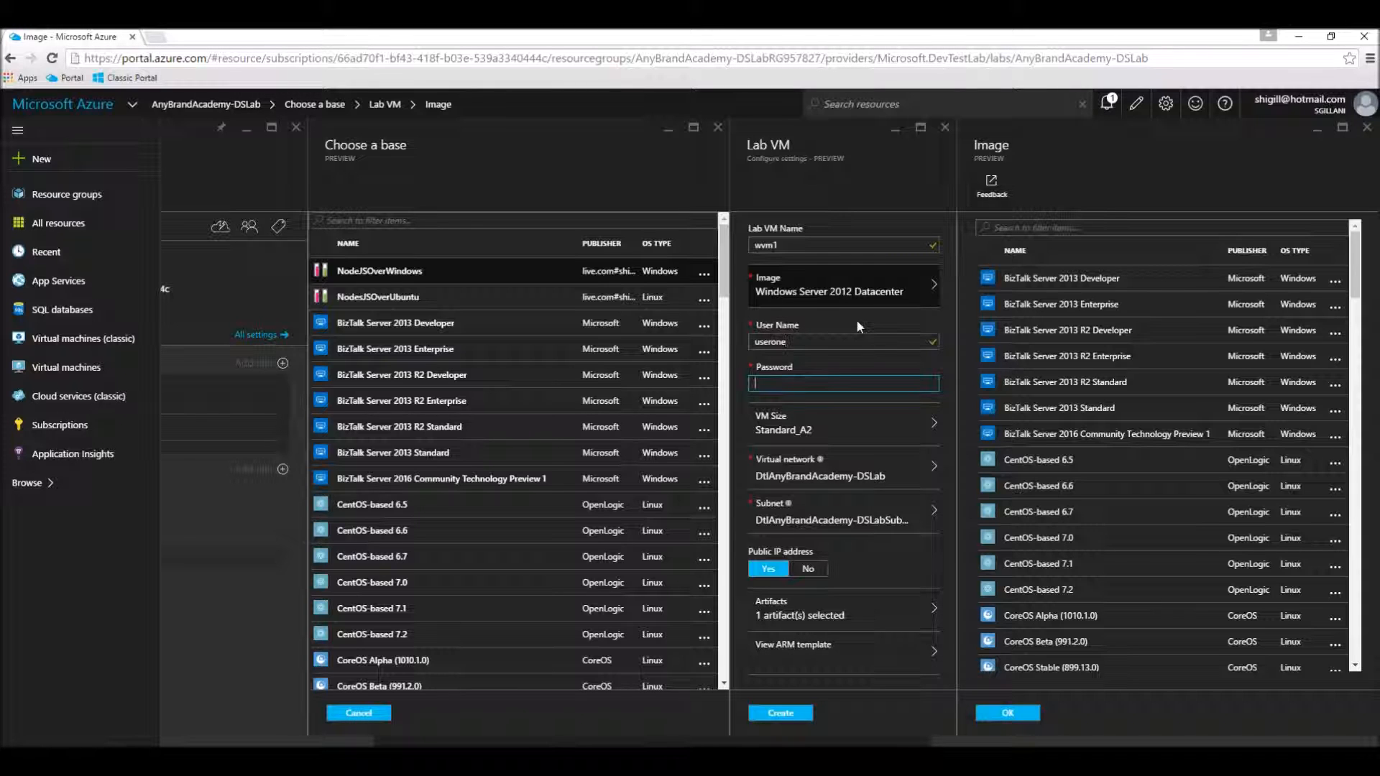
pyautogui.write('********')
pyautogui.press('BackSpace')
pyautogui.press('BackSpace')
pyautogui.press('BackSpace')
pyautogui.press('BackSpace')
pyautogui.press('BackSpace')
pyautogui.press('BackSpace')
pyautogui.press('BackSpace')
pyautogui.press('BackSpace')
pyautogui.write('***********')
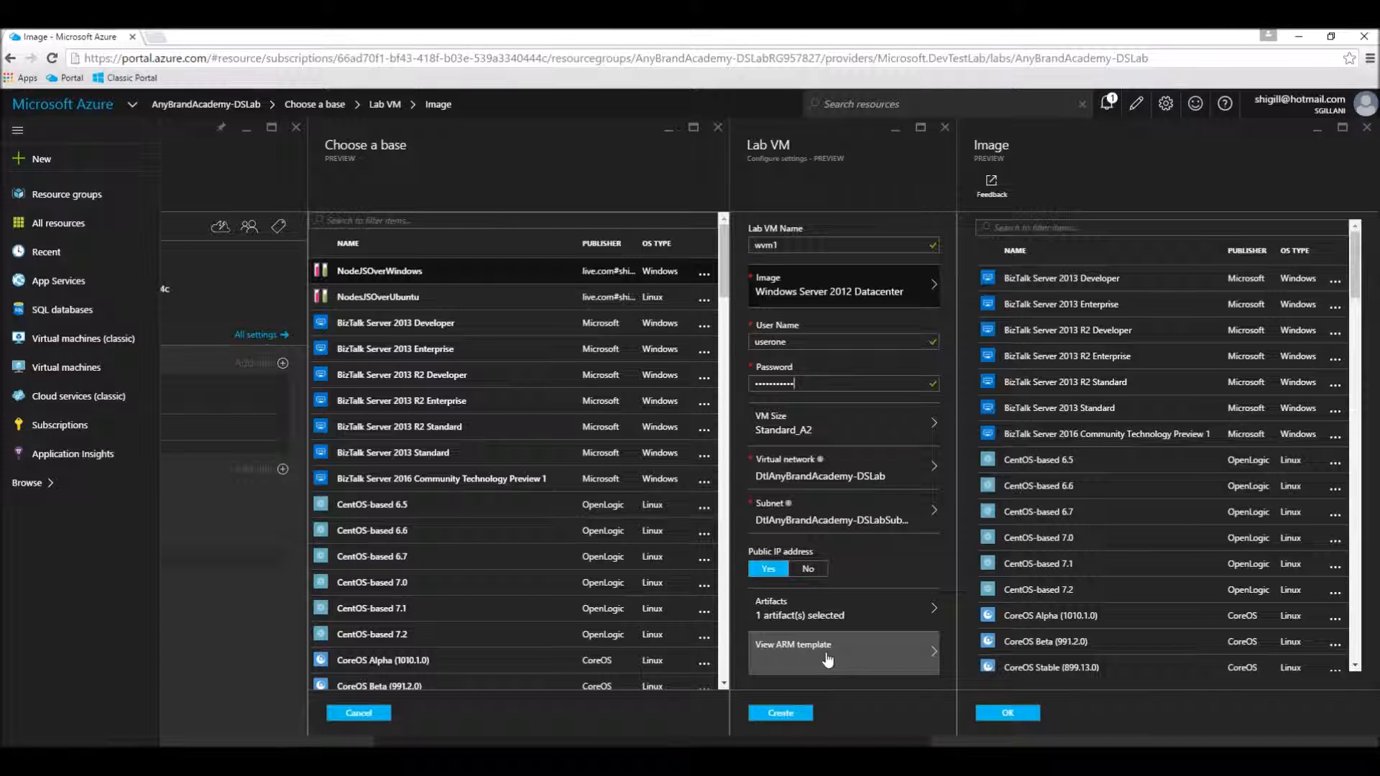
# Step: Review the Azure Resource Manager template for wvm1 from its parameters to its resources, dismissing the browser's offer to save the password
pyautogui.click(826, 656)
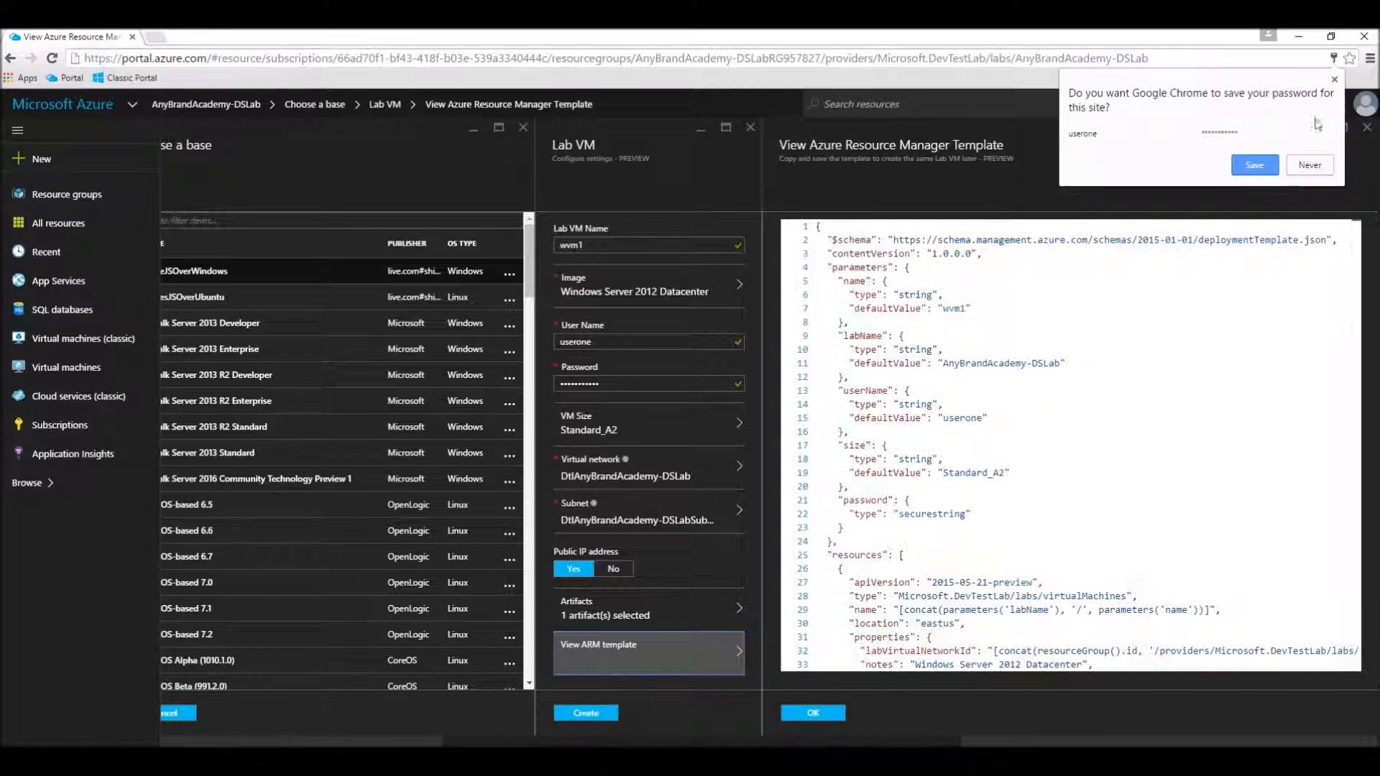
pyautogui.click(1334, 79)
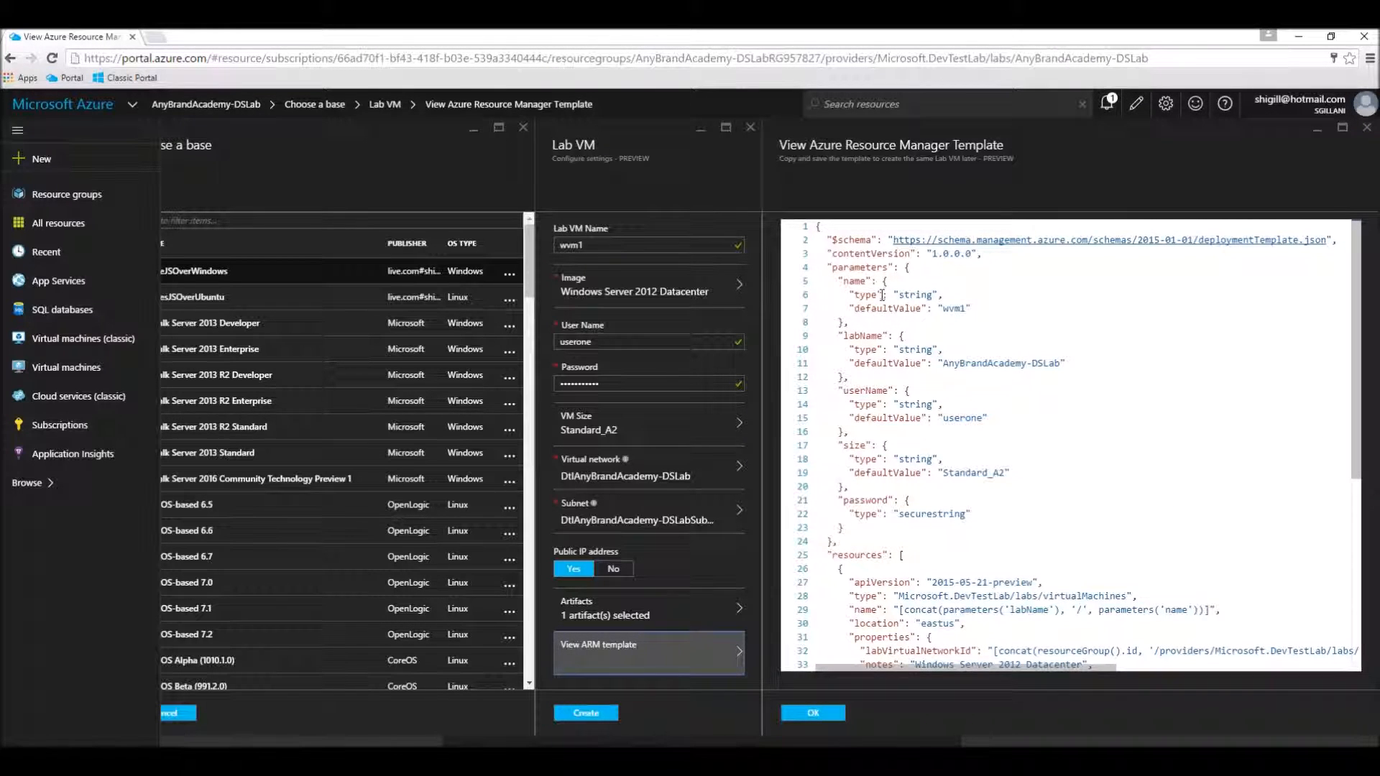
pyautogui.scroll(-3, 882, 295)
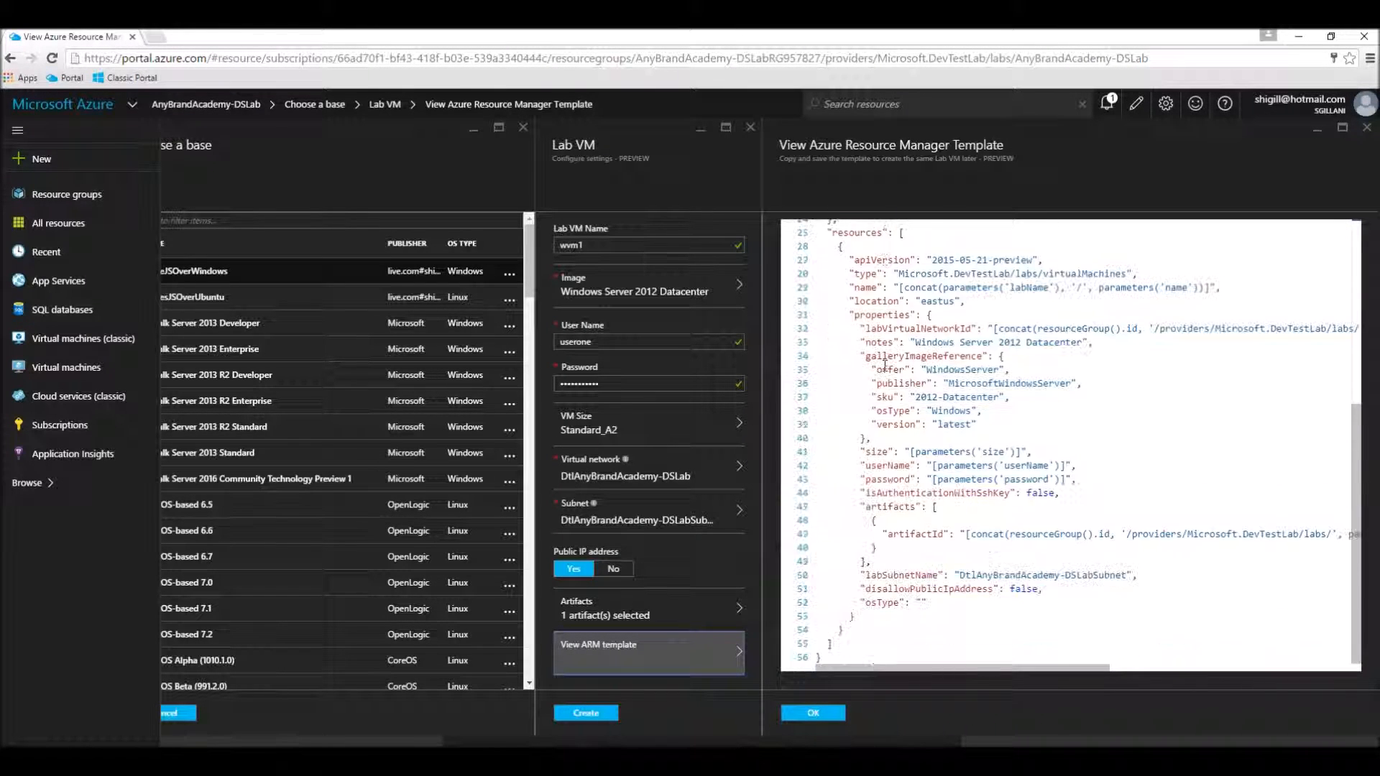
pyautogui.scroll(5, 927, 402)
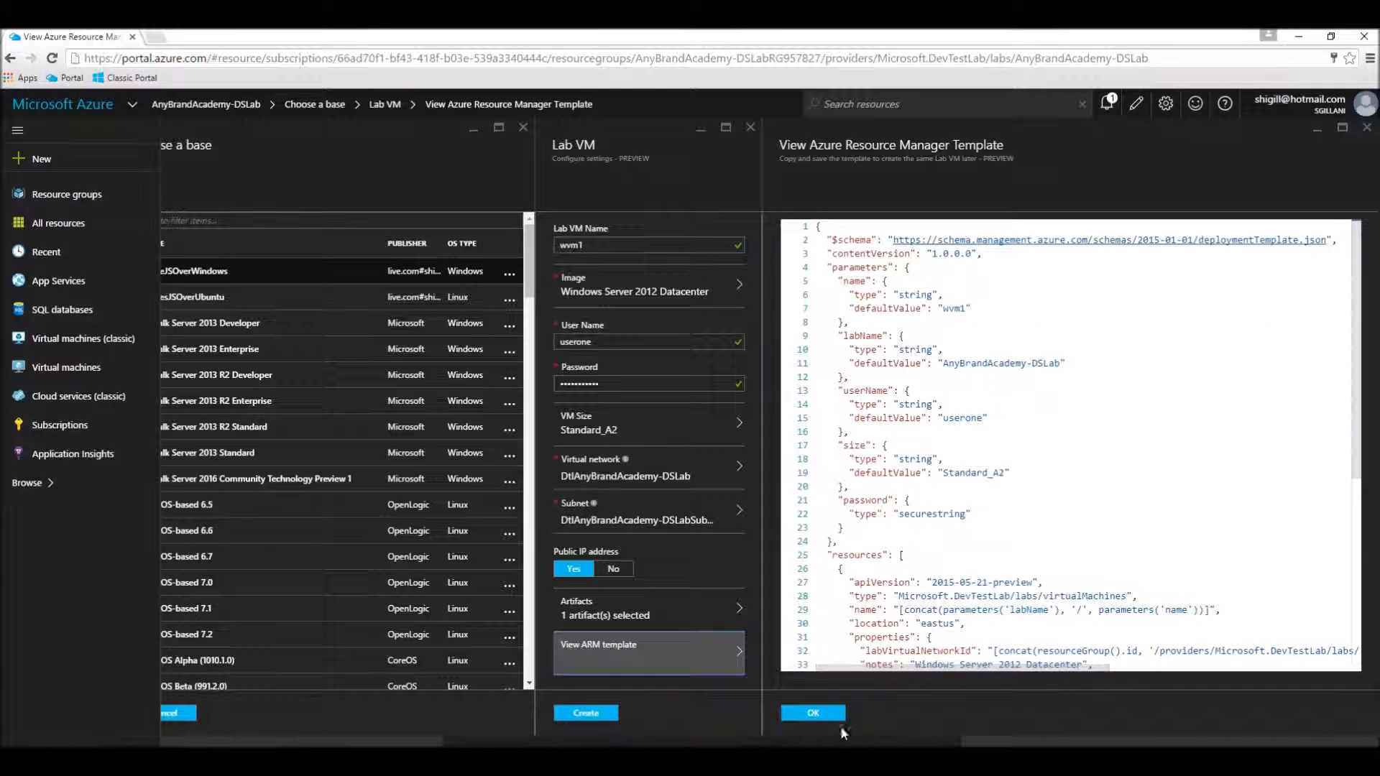
pyautogui.click(819, 715)
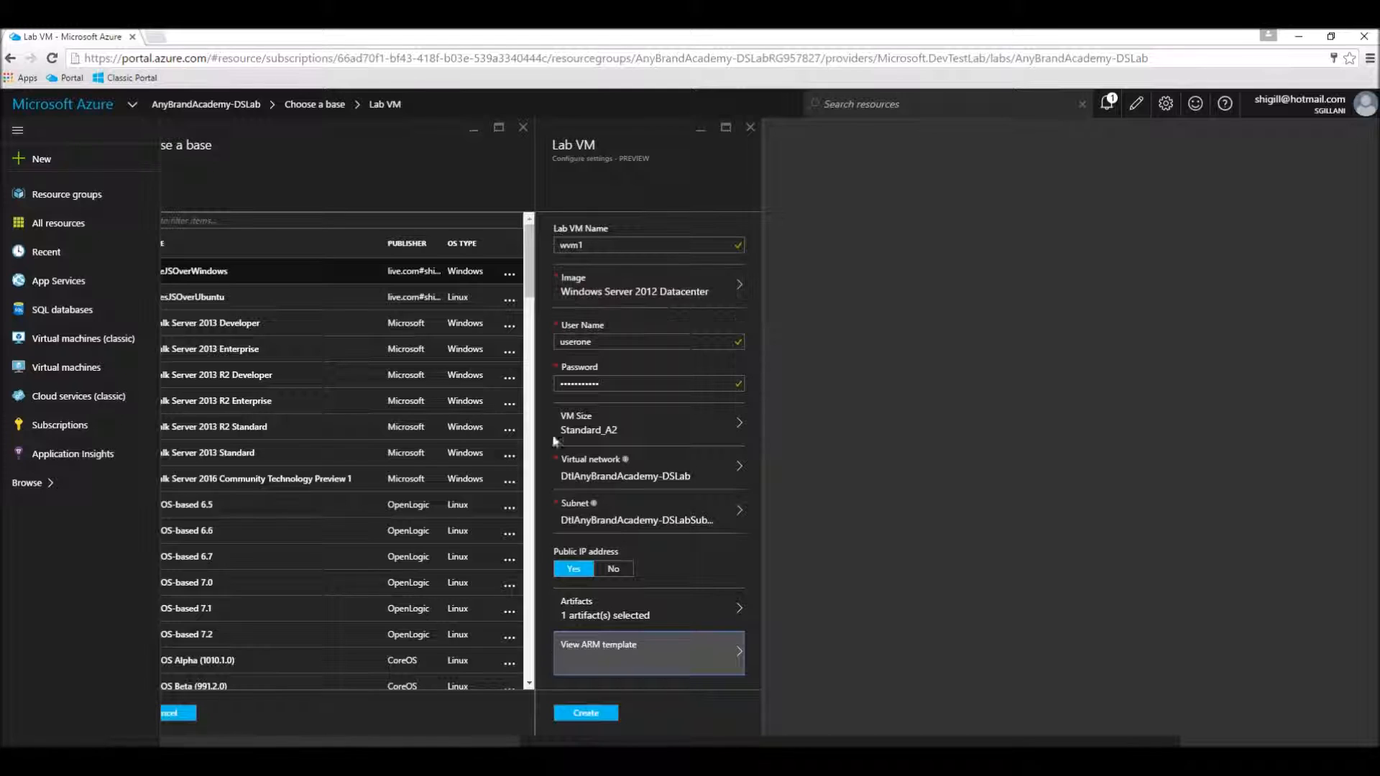
# Step: Create the wvm1 lab VM and check its entry in the lab's VM list
pyautogui.click(590, 714)
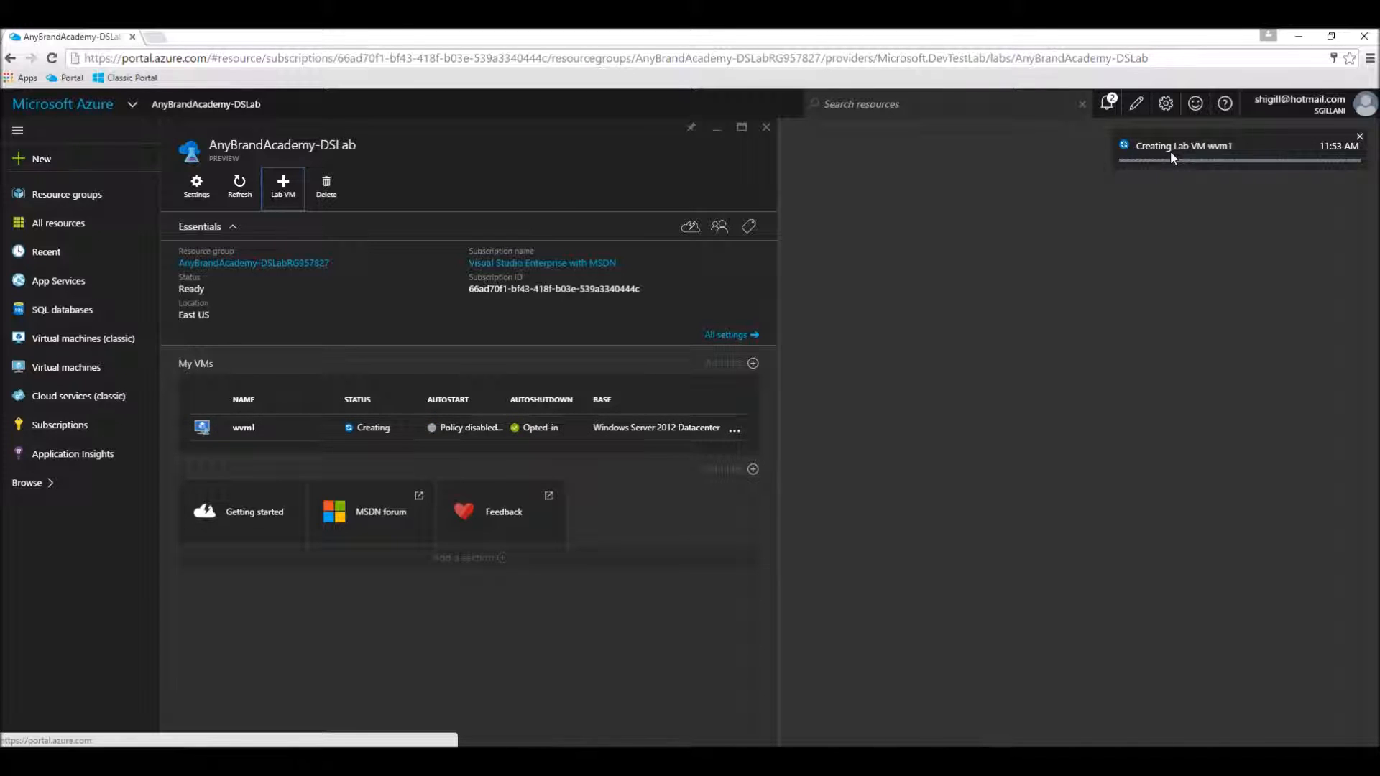
pyautogui.click(239, 430)
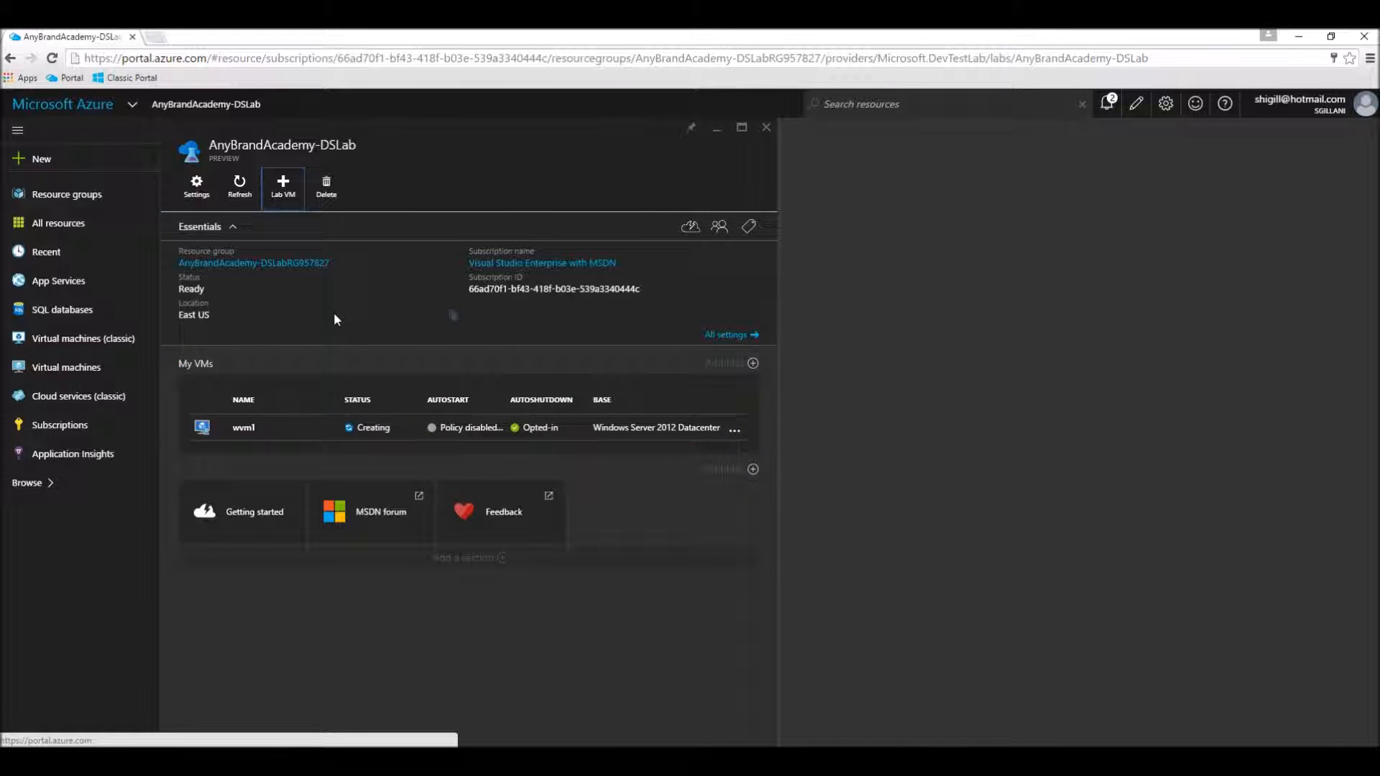
# Step: Start another lab VM based on the NodesJSOverUbuntu formula, naming it uvm1 with the user name userone
pyautogui.click(302, 202)
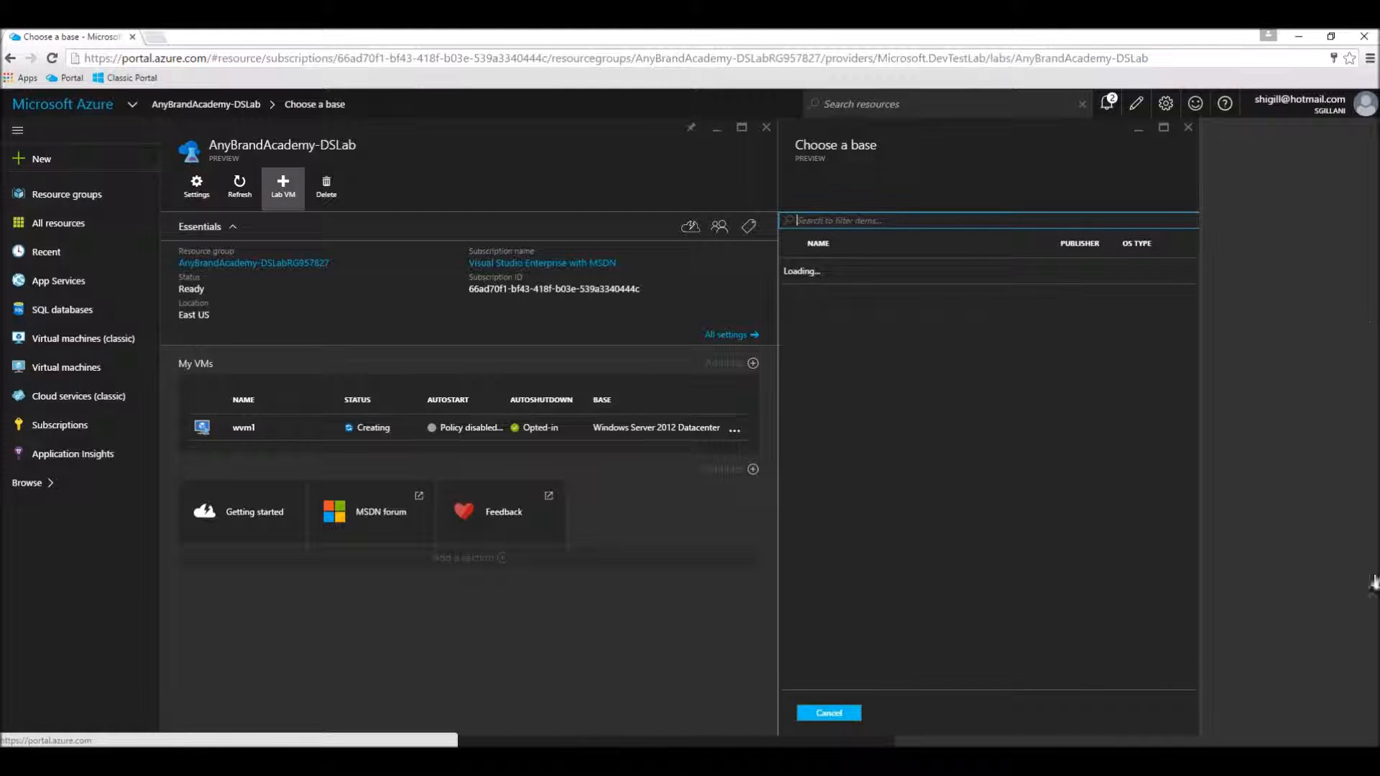
pyautogui.click(839, 298)
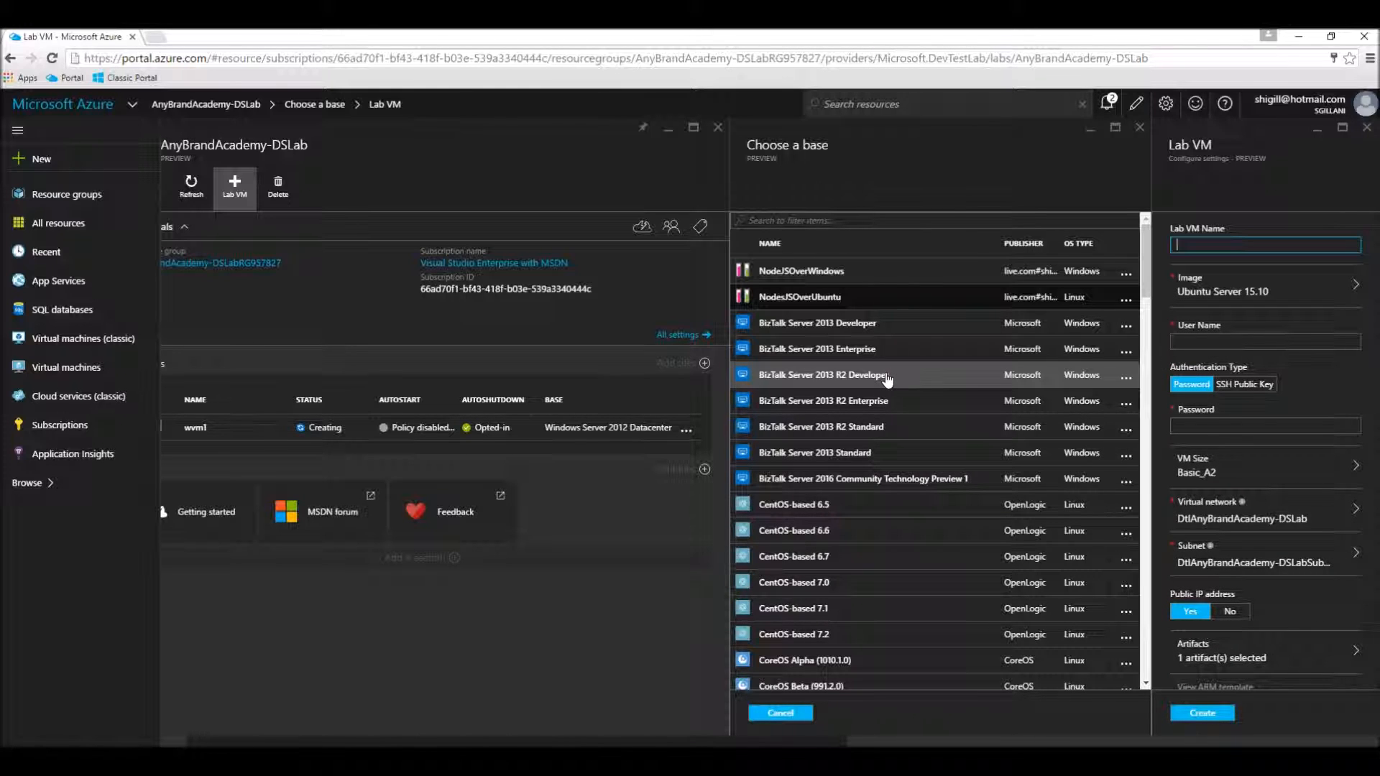
pyautogui.write('uvm1')
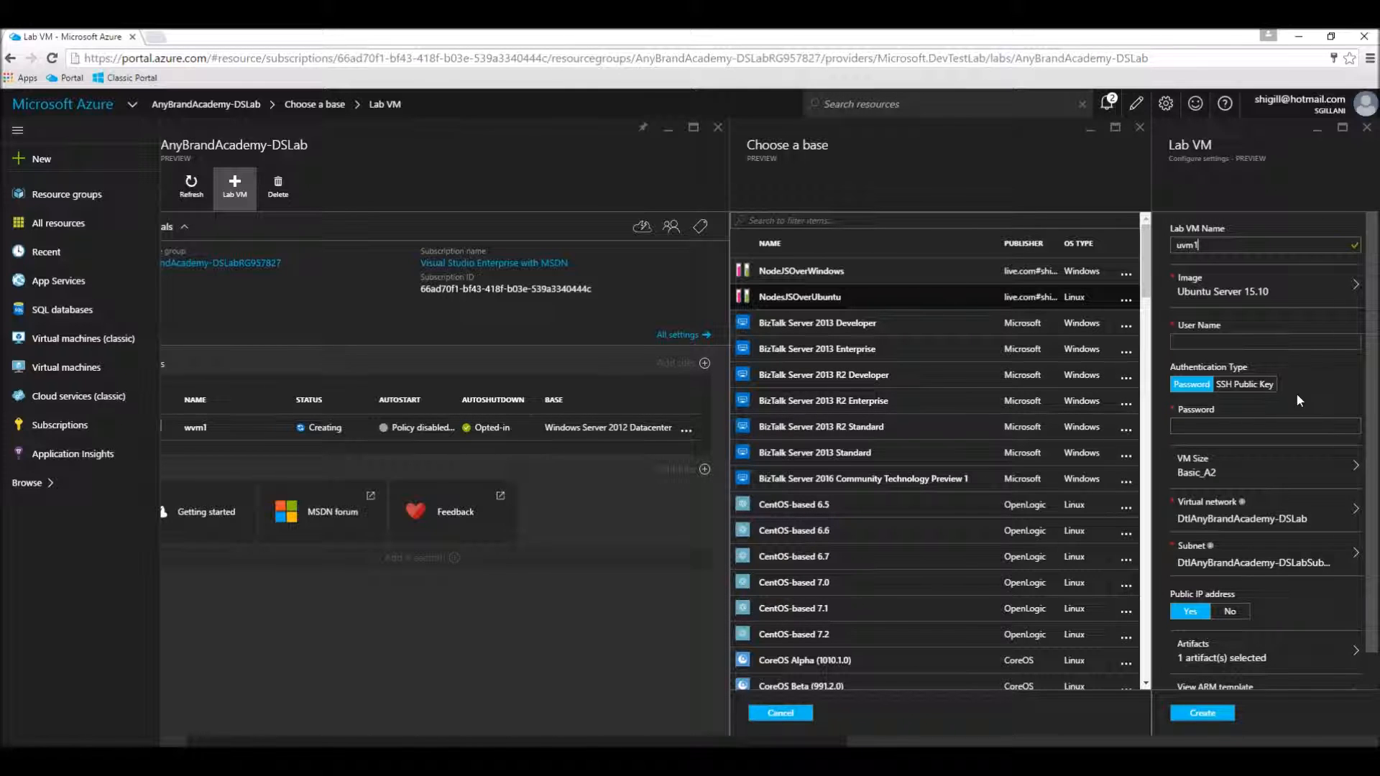
pyautogui.click(1247, 346)
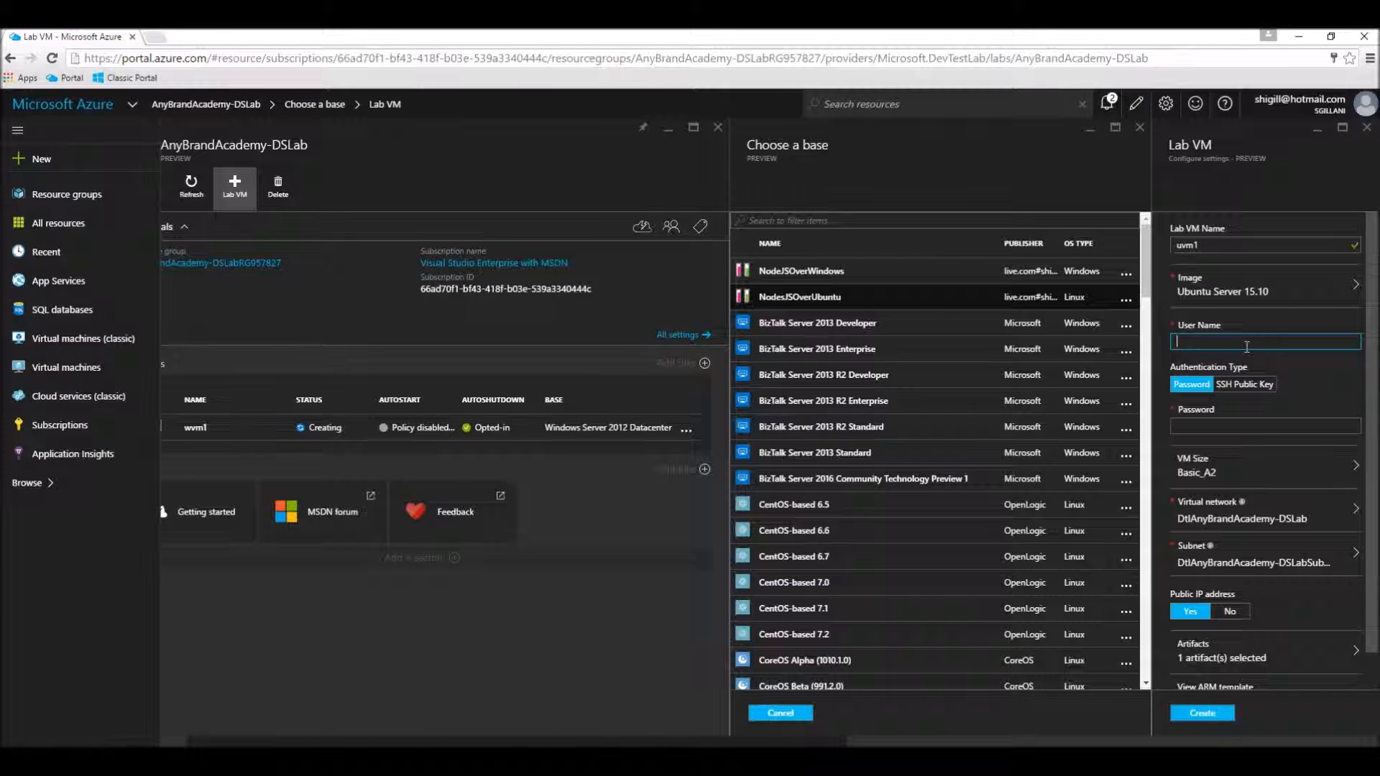
pyautogui.write('userone')
pyautogui.press('Tab')
pyautogui.press('Tab')
pyautogui.press('Tab')
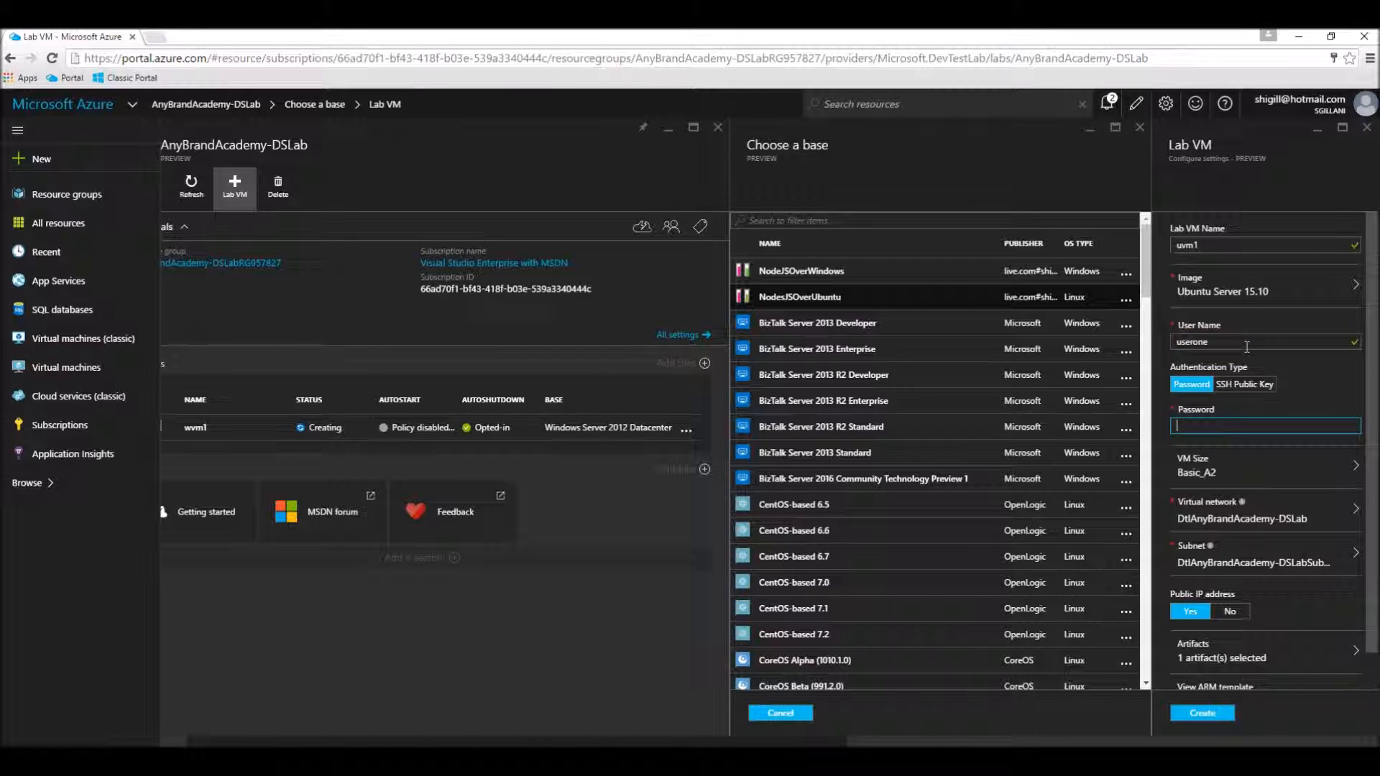
# Step: Enter the account password for uvm1 and create the VM, dismissing the browser's offer to save the password
pyautogui.write('••••••')
pyautogui.press('BackSpace')
pyautogui.press('BackSpace')
pyautogui.press('BackSpace')
pyautogui.press('BackSpace')
pyautogui.press('BackSpace')
pyautogui.write('••••••••••')
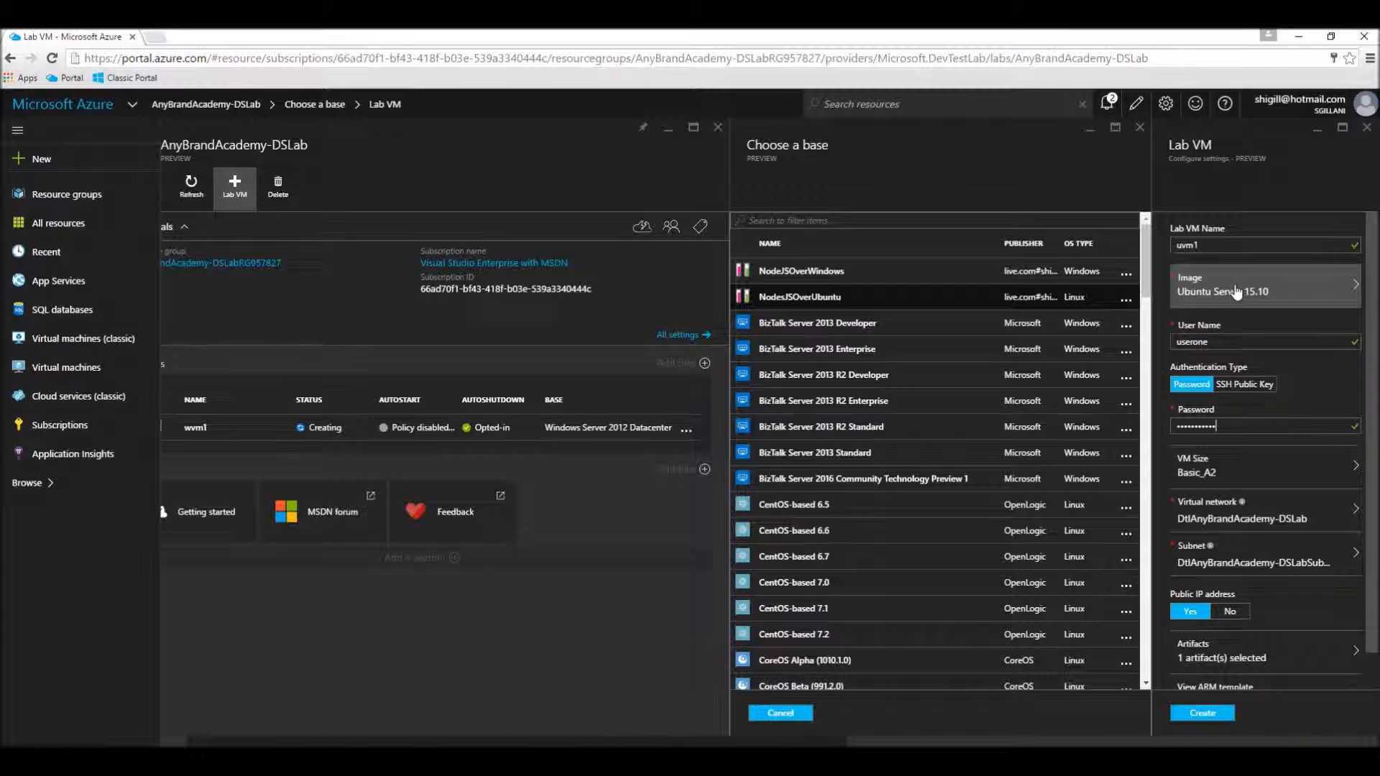
pyautogui.click(1229, 717)
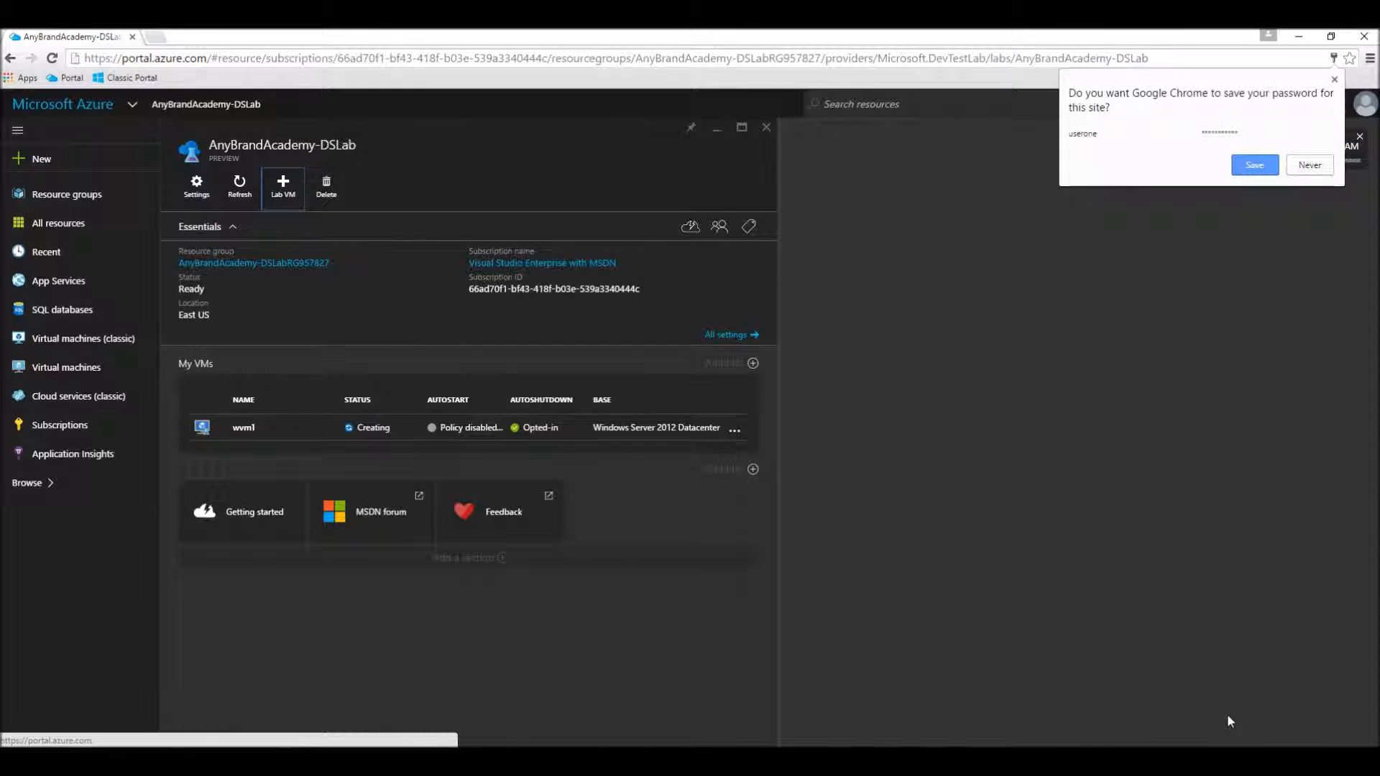
pyautogui.click(1334, 80)
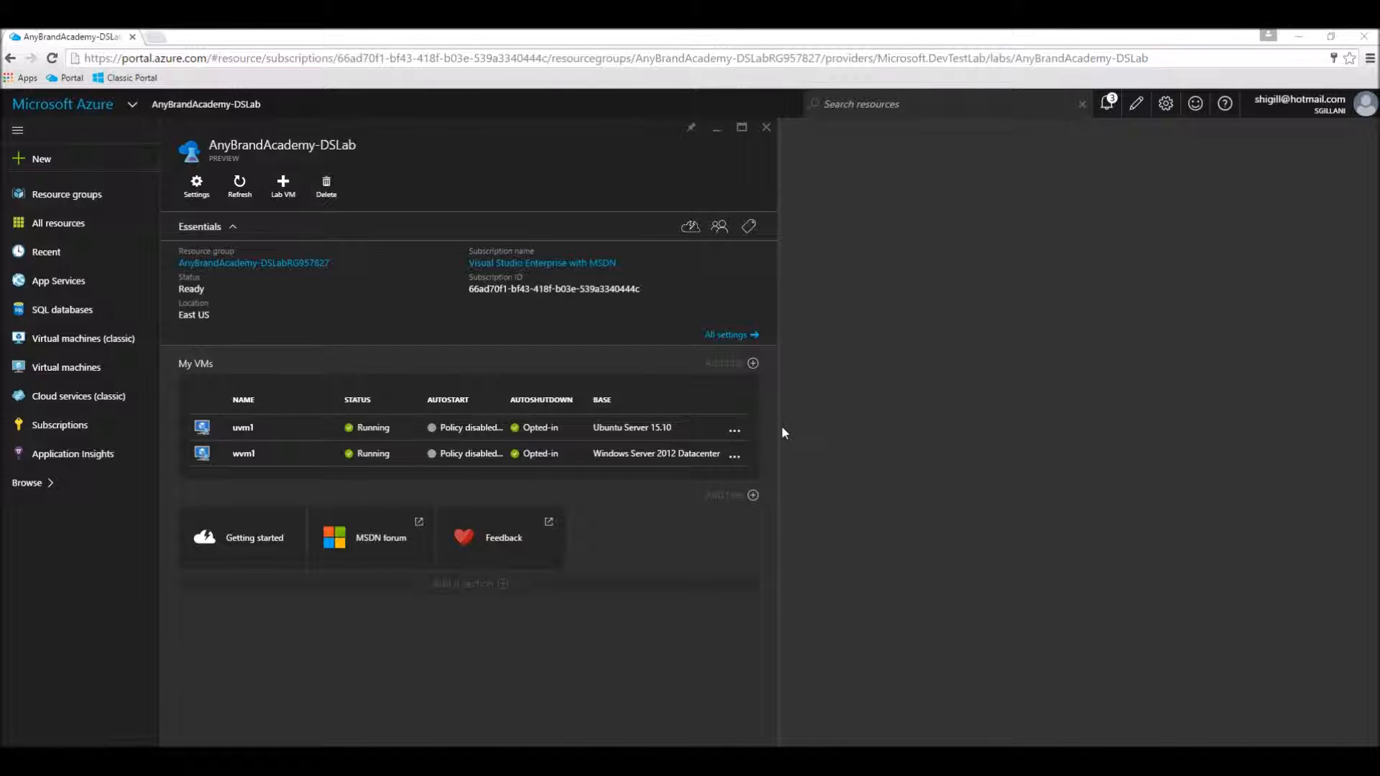
# Step: Open the public IP address details of the uvm1 virtual machine and copy its IP address
pyautogui.click(254, 435)
pyautogui.click(255, 437)
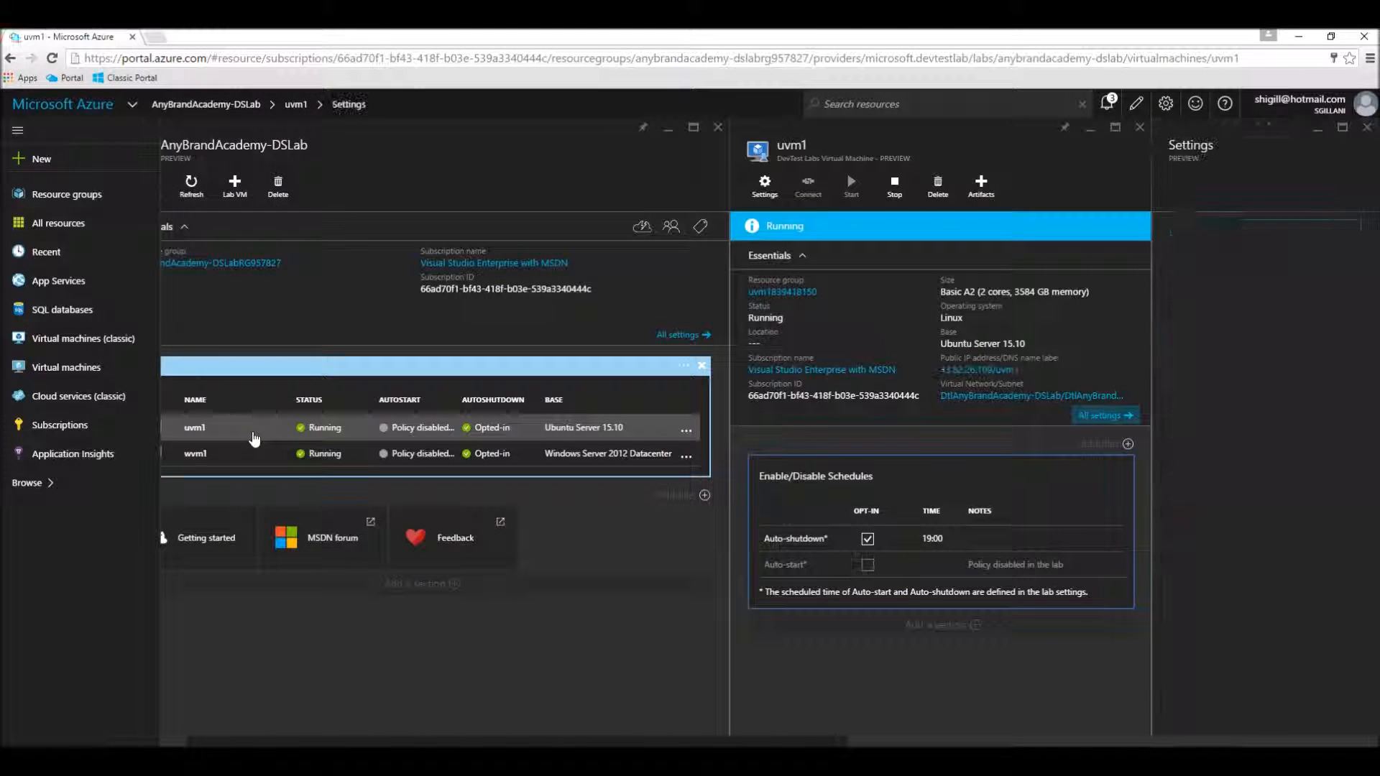
pyautogui.click(988, 370)
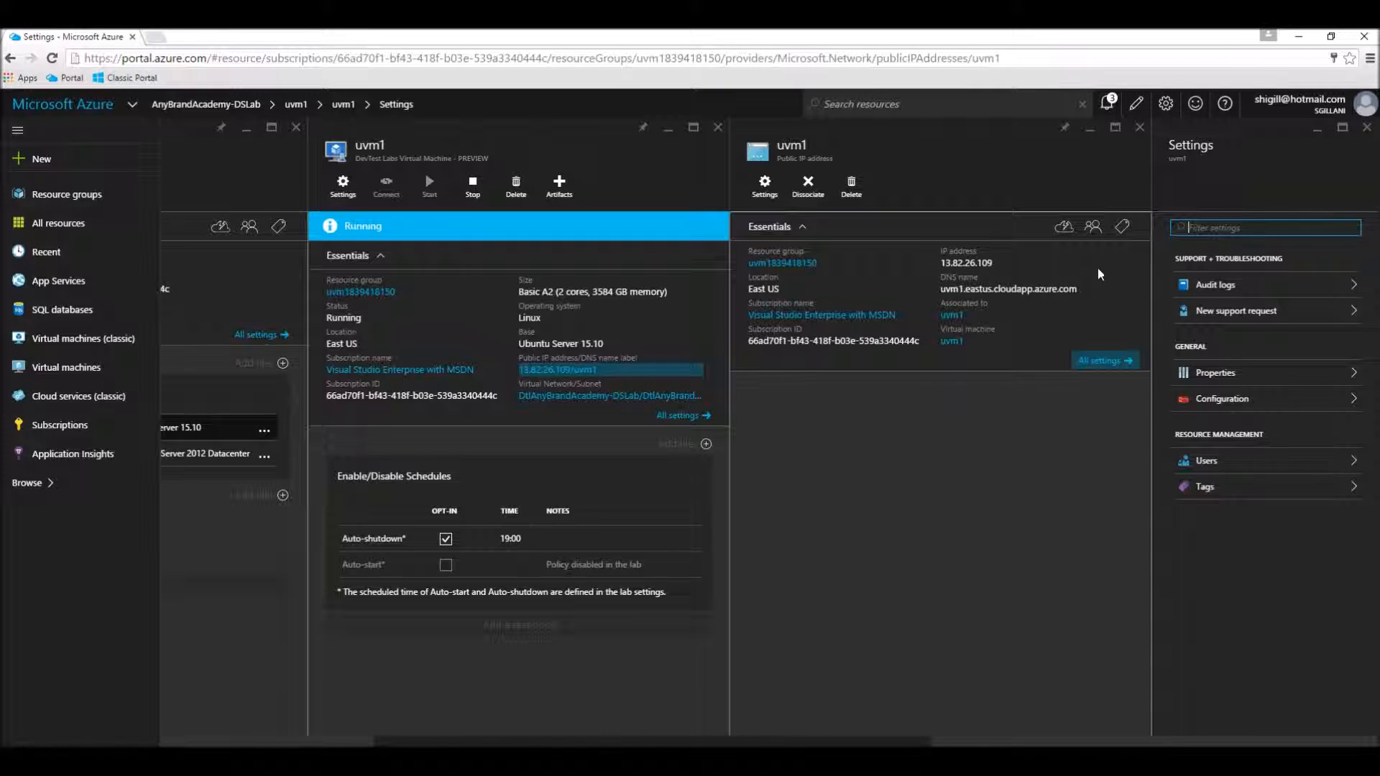
pyautogui.click(1119, 267)
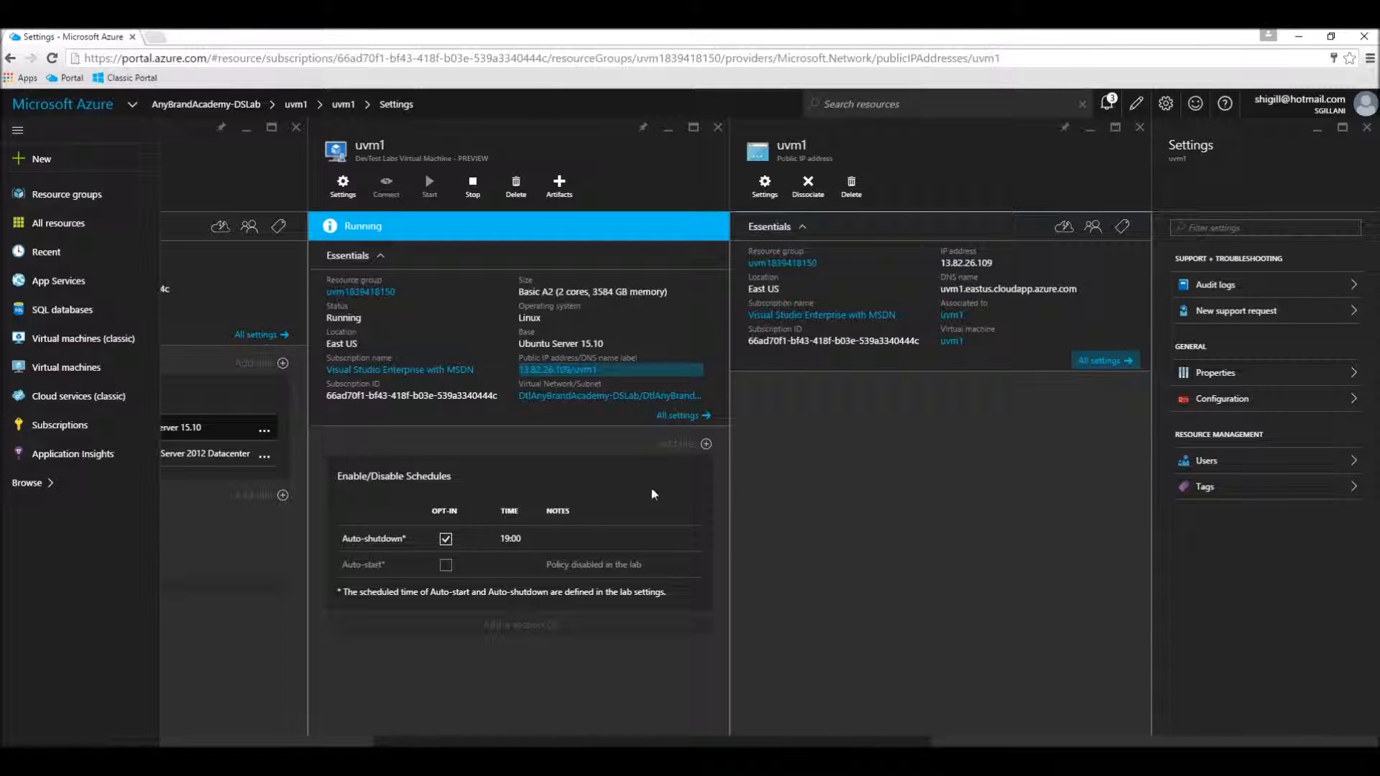
# Step: Switch to MobaXterm and open a new SSH session to remote host 13.82.26.109 with the username userone
pyautogui.click(460, 760)
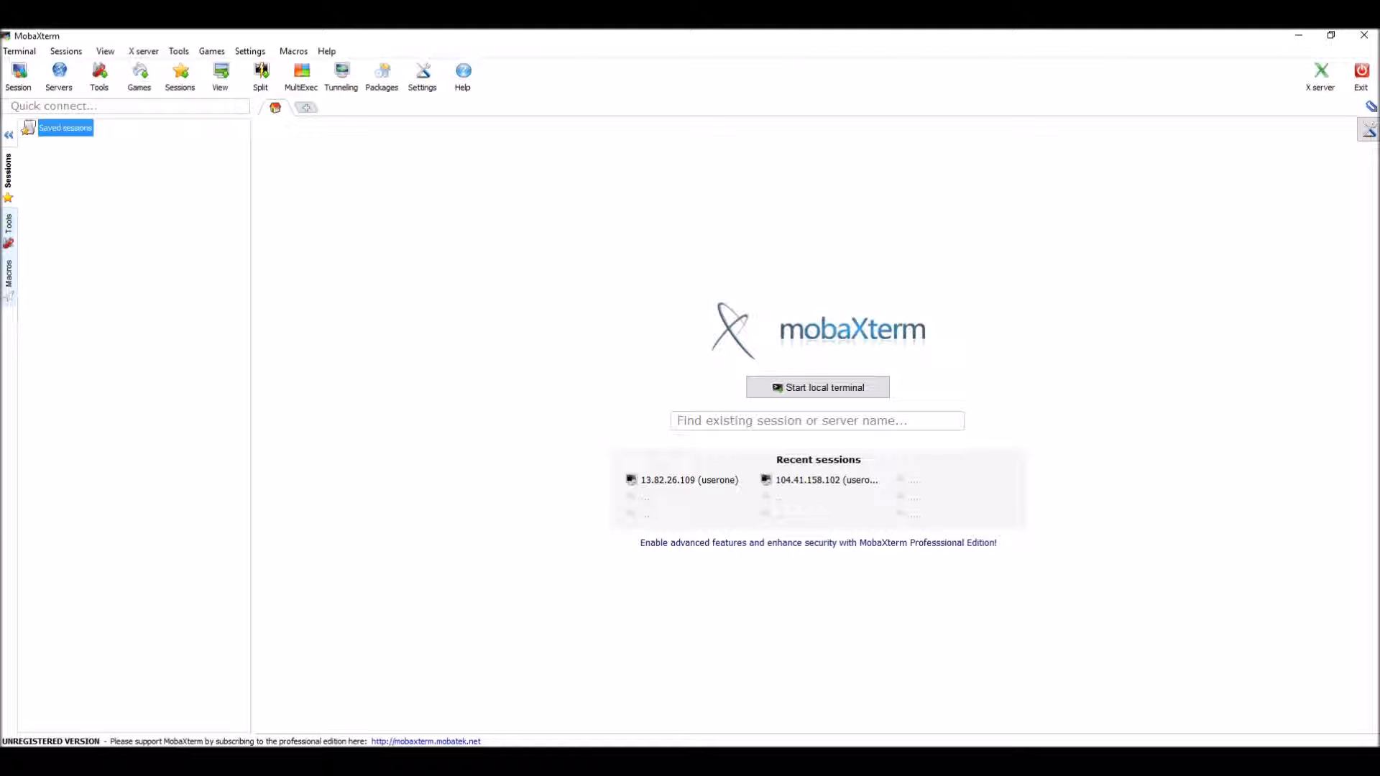
pyautogui.rightClick(62, 128)
pyautogui.click(89, 139)
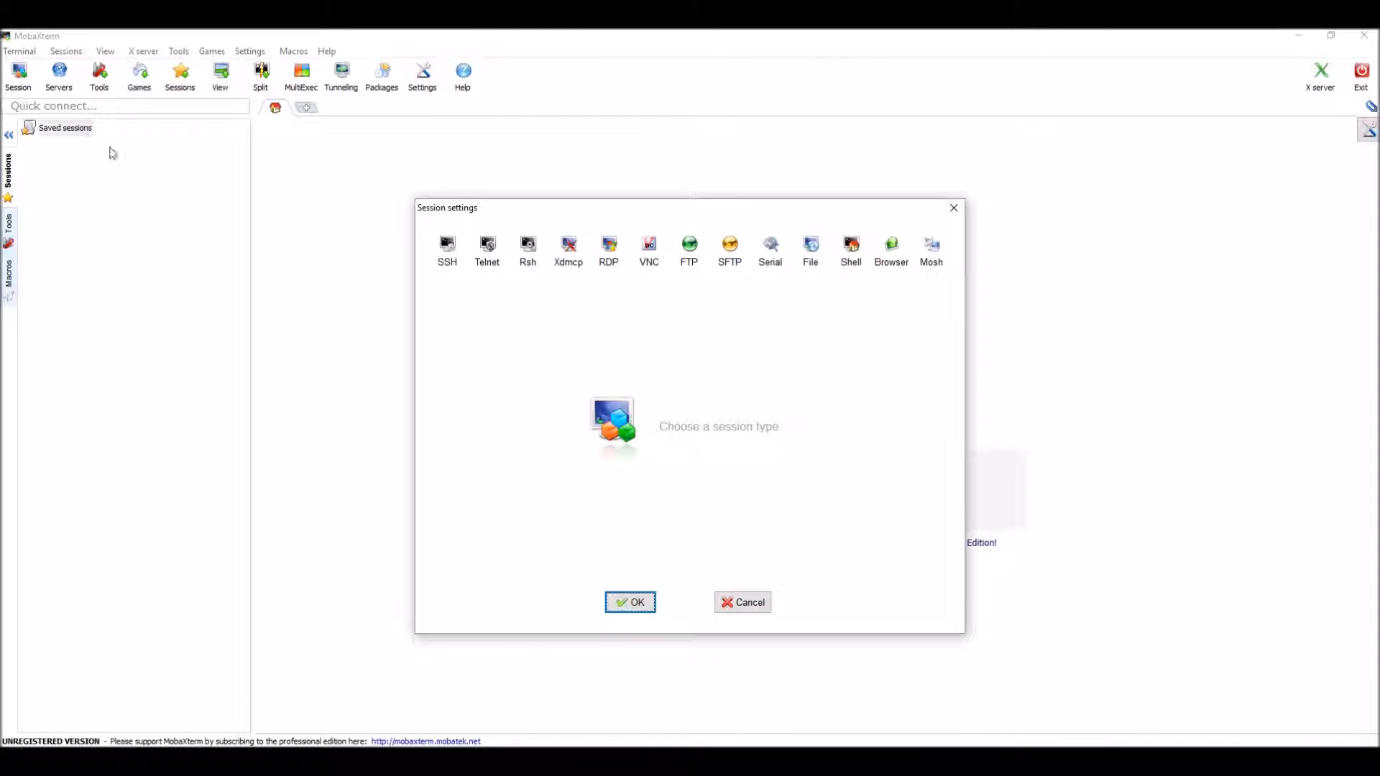
pyautogui.click(448, 250)
pyautogui.hotkey('ctrl', 'v')
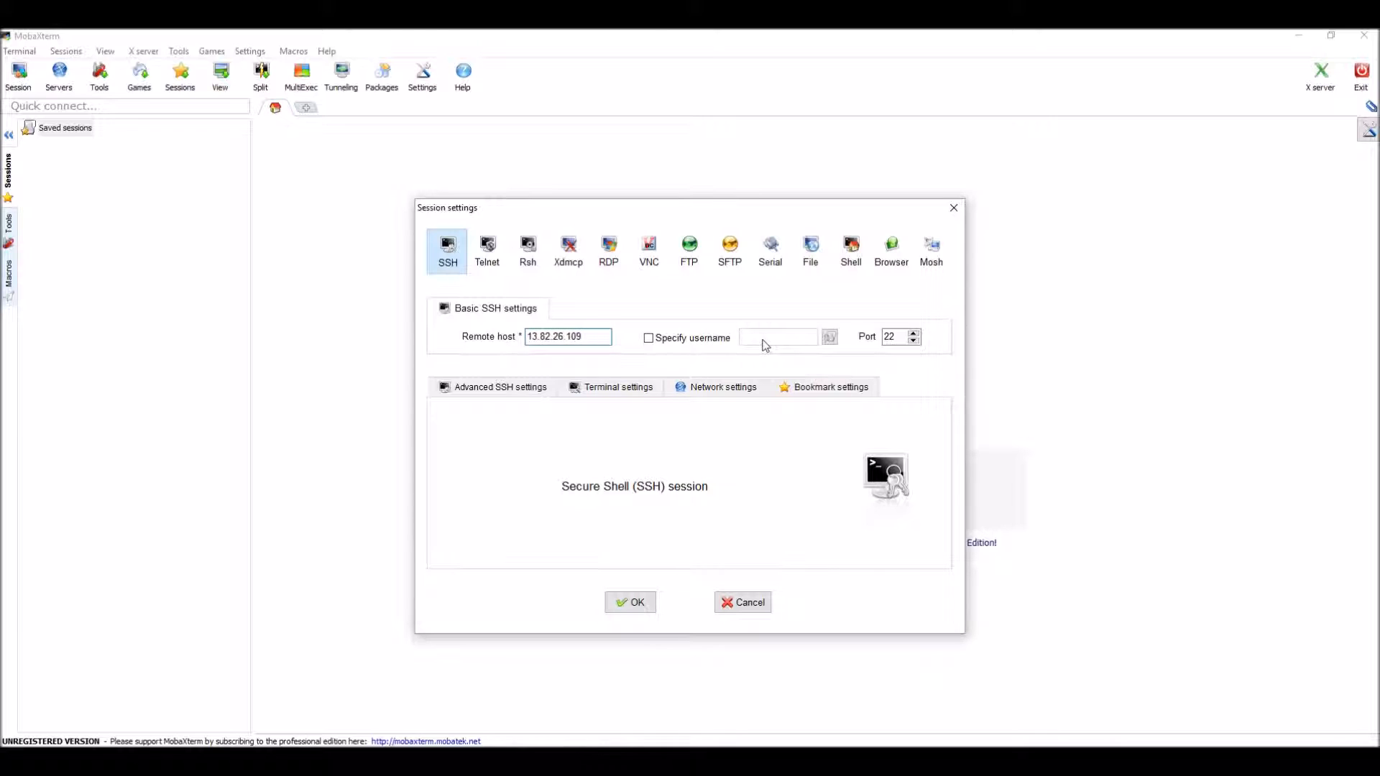
pyautogui.click(649, 337)
pyautogui.write('userone')
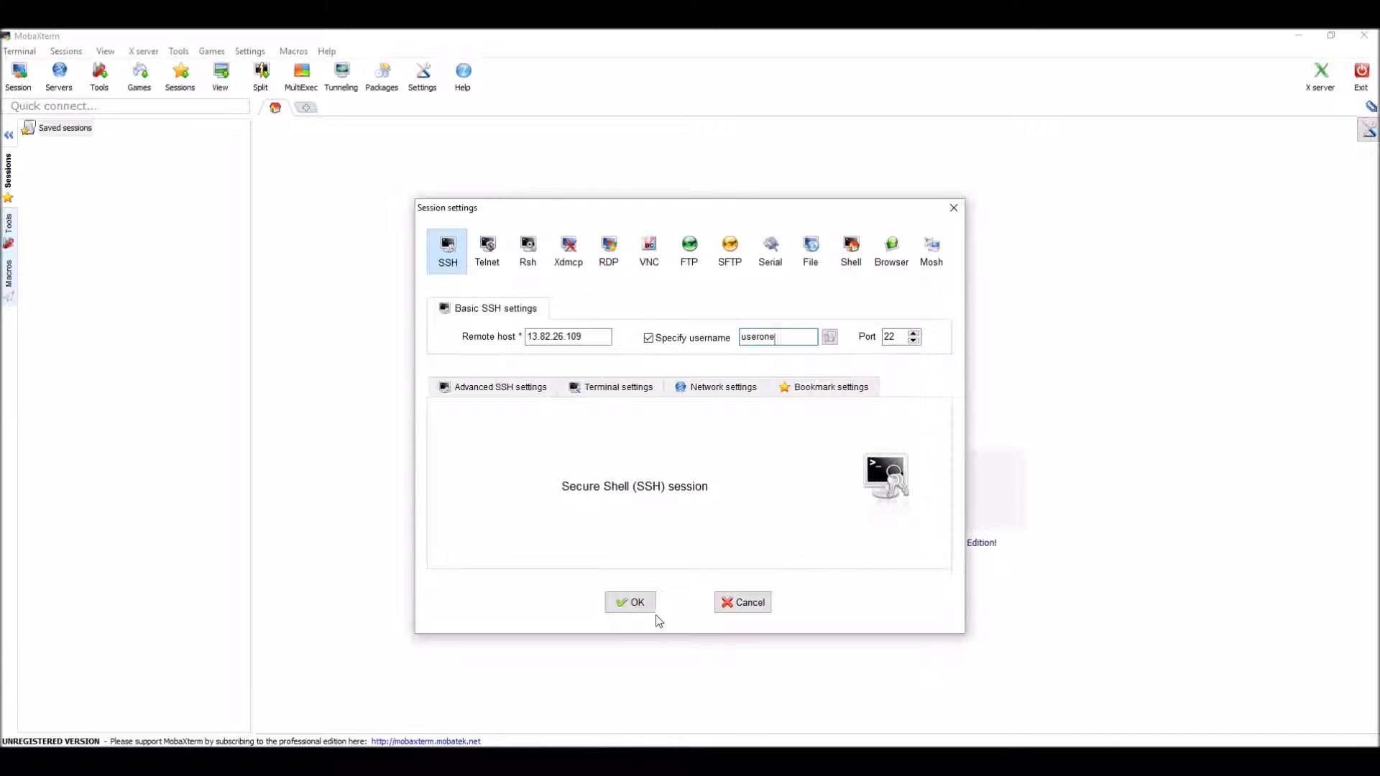
pyautogui.click(638, 604)
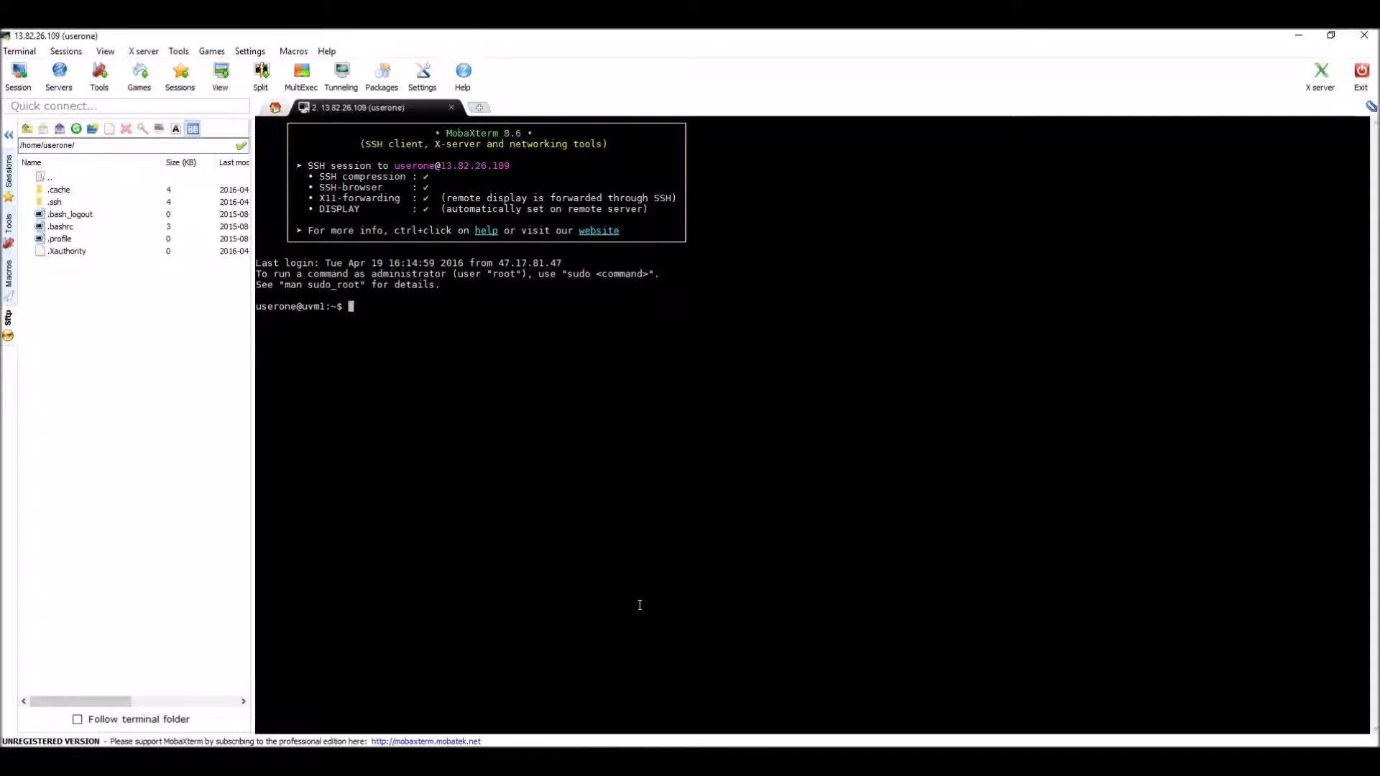
# Step: Check the installed Node.js version on uvm1 by running node --version
pyautogui.write('node --version')
pyautogui.press('Return')
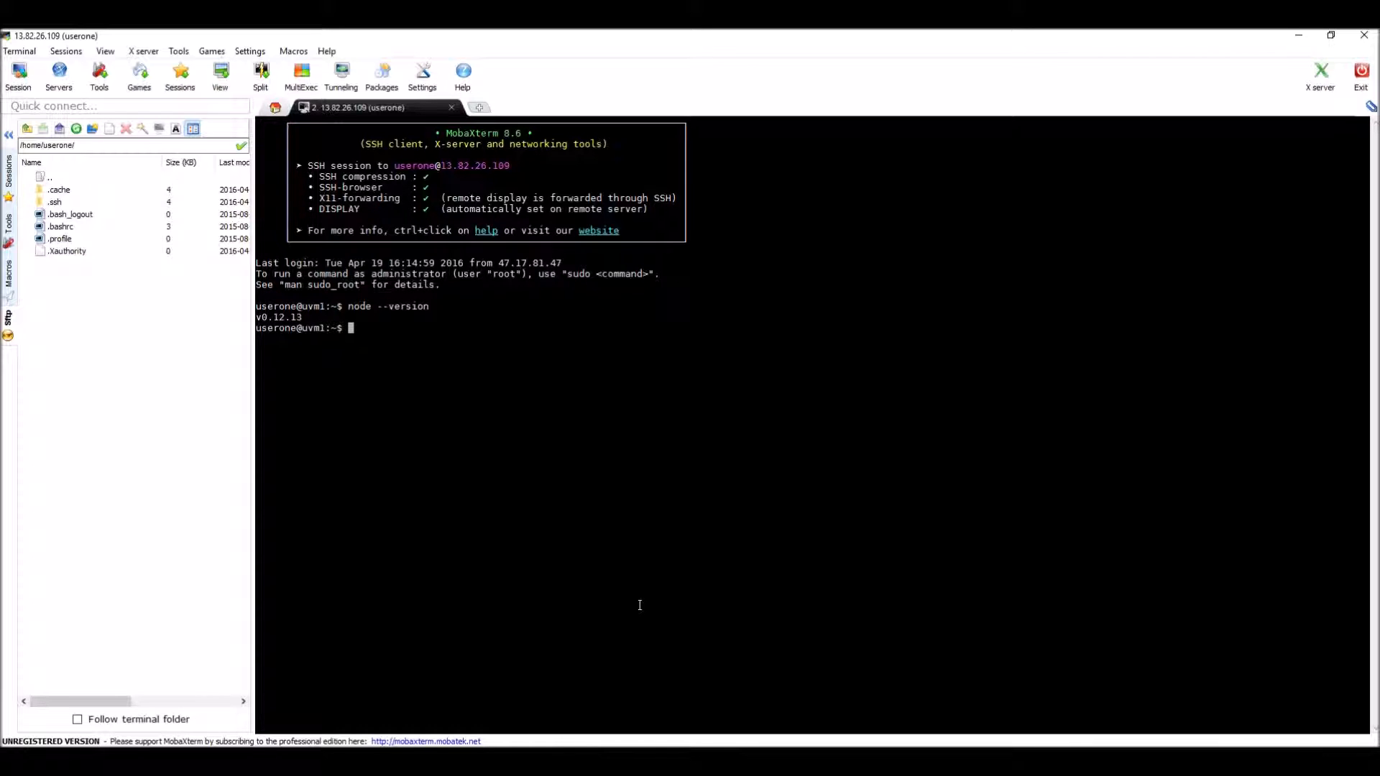
# Step: Look up the server commands in Node-HelloWorld.txt, and run cat > server.js in the uvm1 SSH session
pyautogui.click(404, 761)
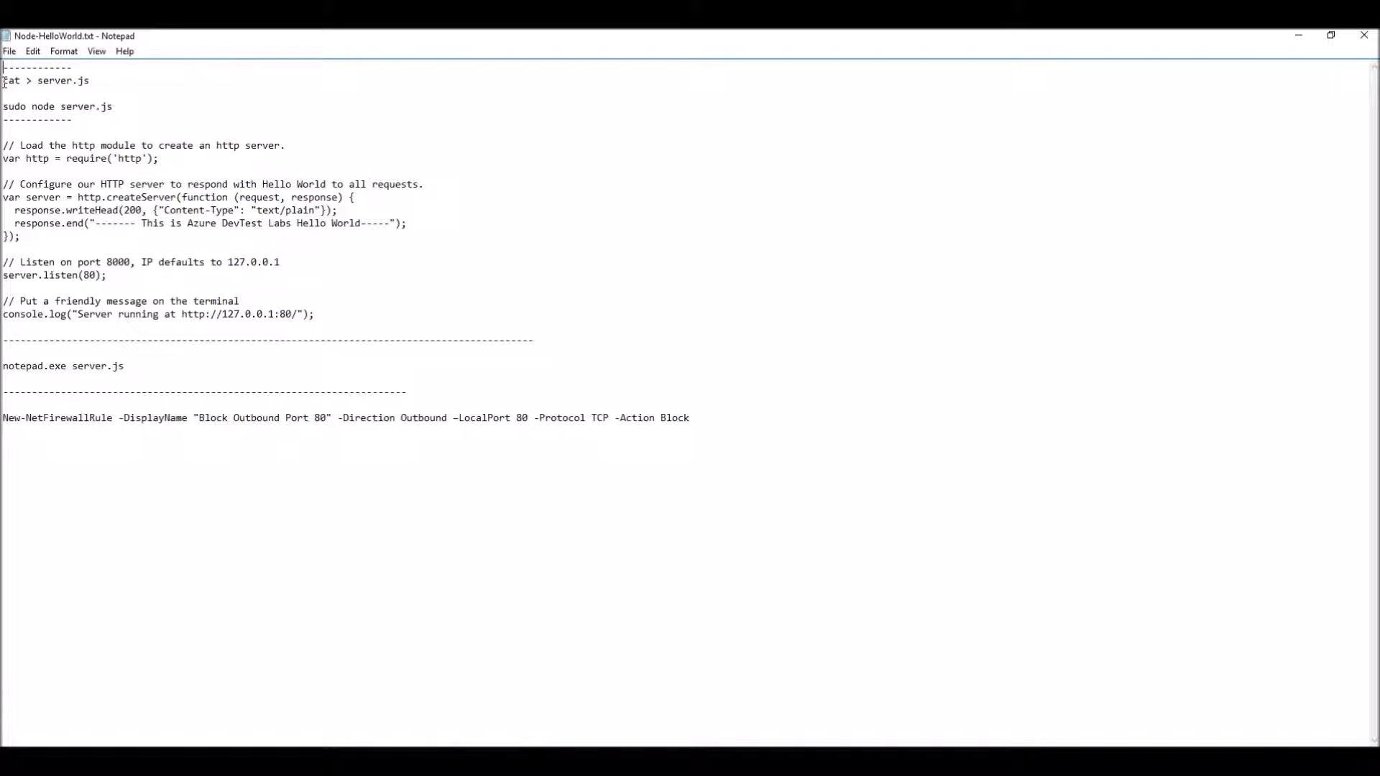
pyautogui.hotkey('alt', 'Tab')
pyautogui.write('cat')
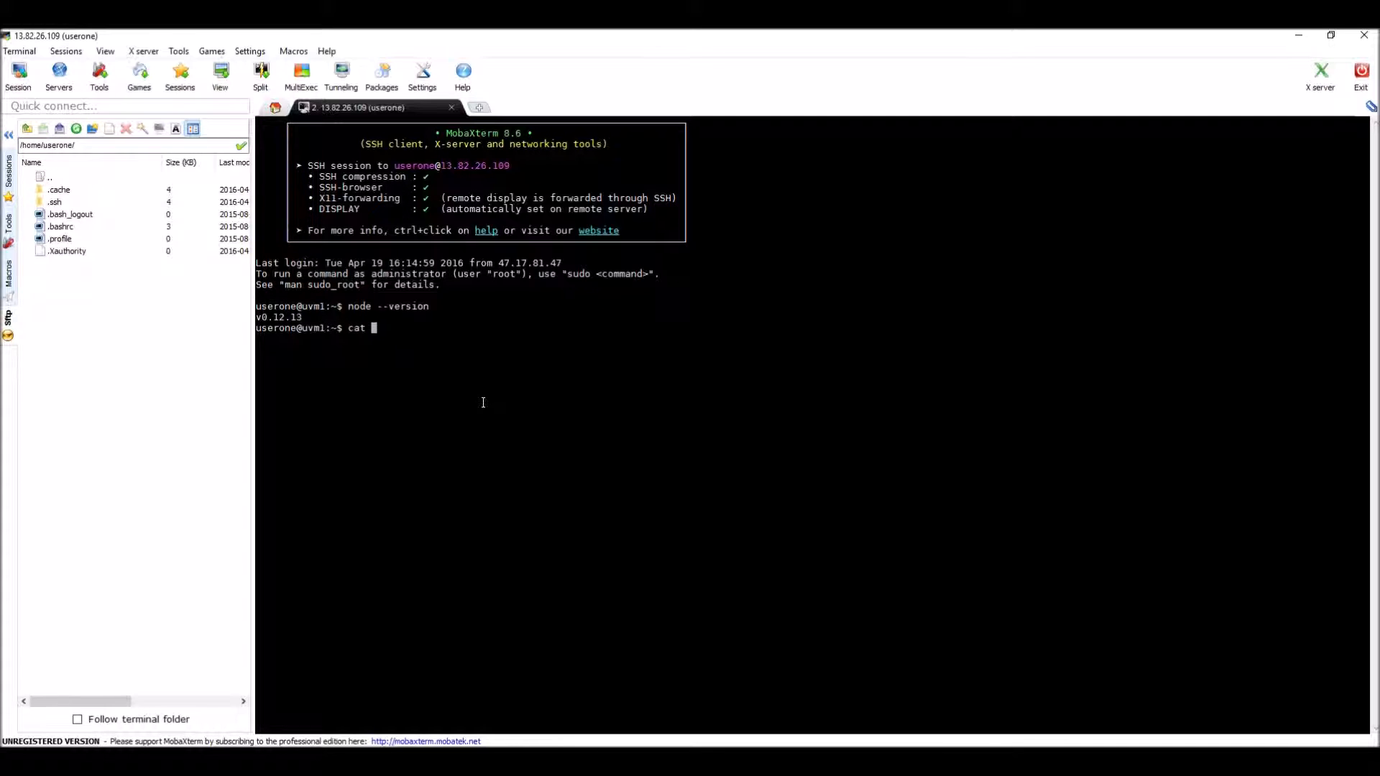
pyautogui.write(' > server.js')
pyautogui.press('Return')
# Step: Copy the Hello World server code from Node-HelloWorld.txt, paste it into the waiting cat command, and end the input to save server.js
pyautogui.hotkey('alt', 'Tab')
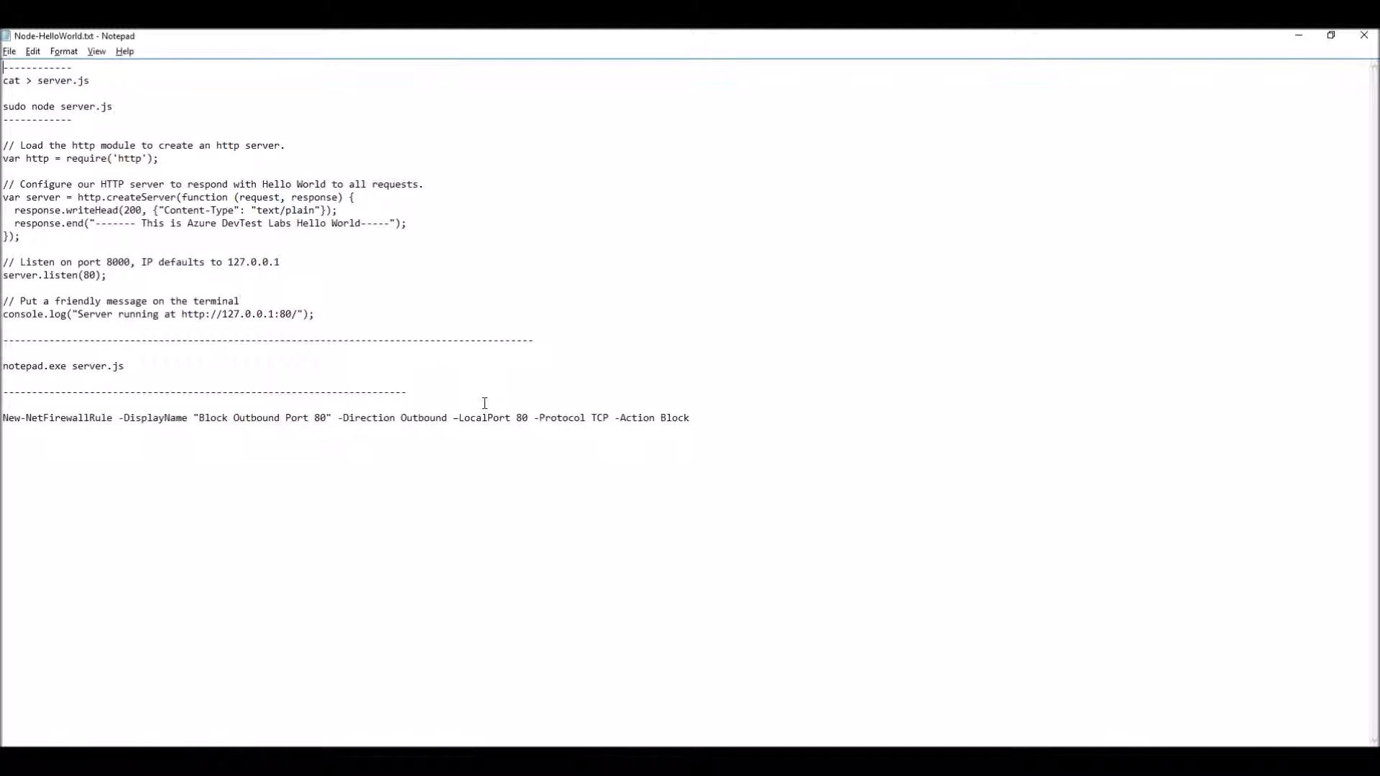
pyautogui.moveTo(3, 145); pyautogui.dragTo(314, 314)
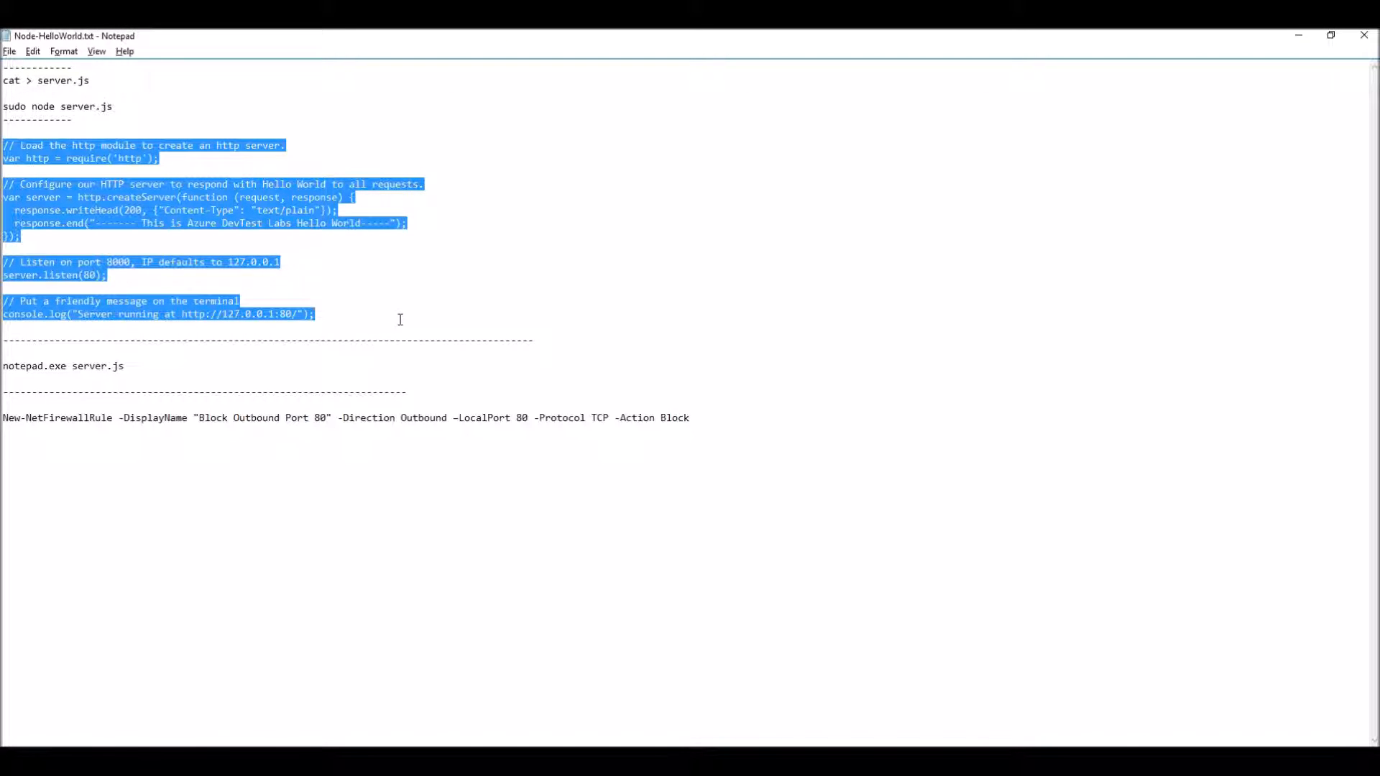
pyautogui.hotkey('alt', 'Tab')
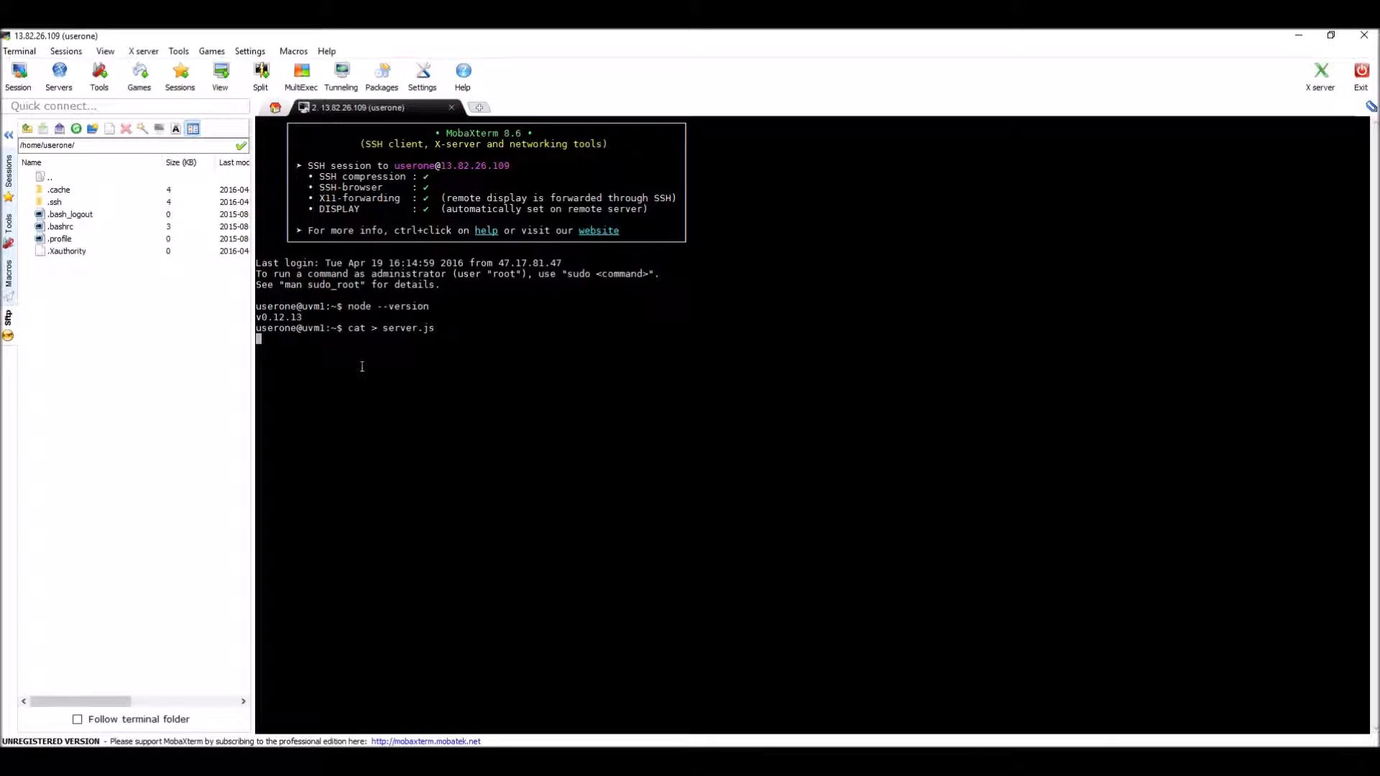
pyautogui.rightClick(344, 350)
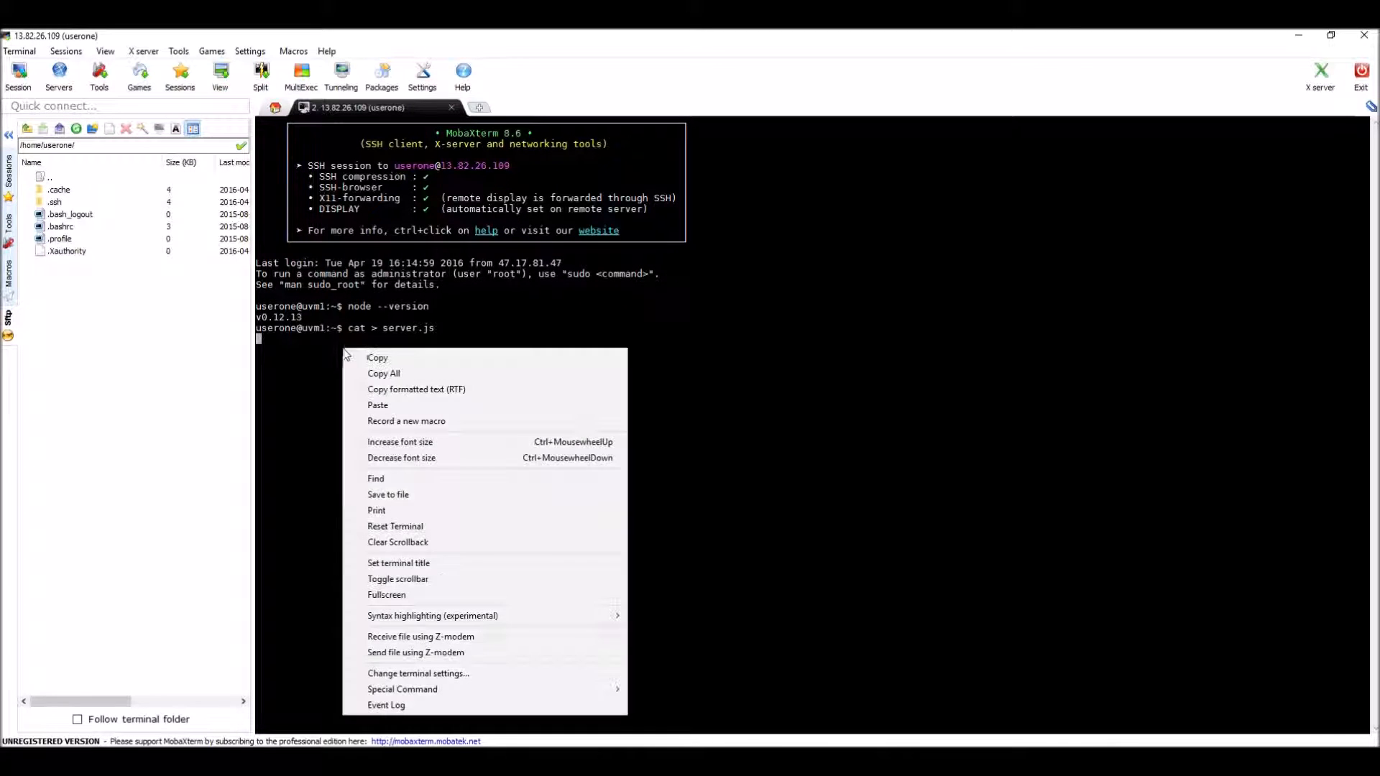
pyautogui.click(387, 405)
pyautogui.press('Return')
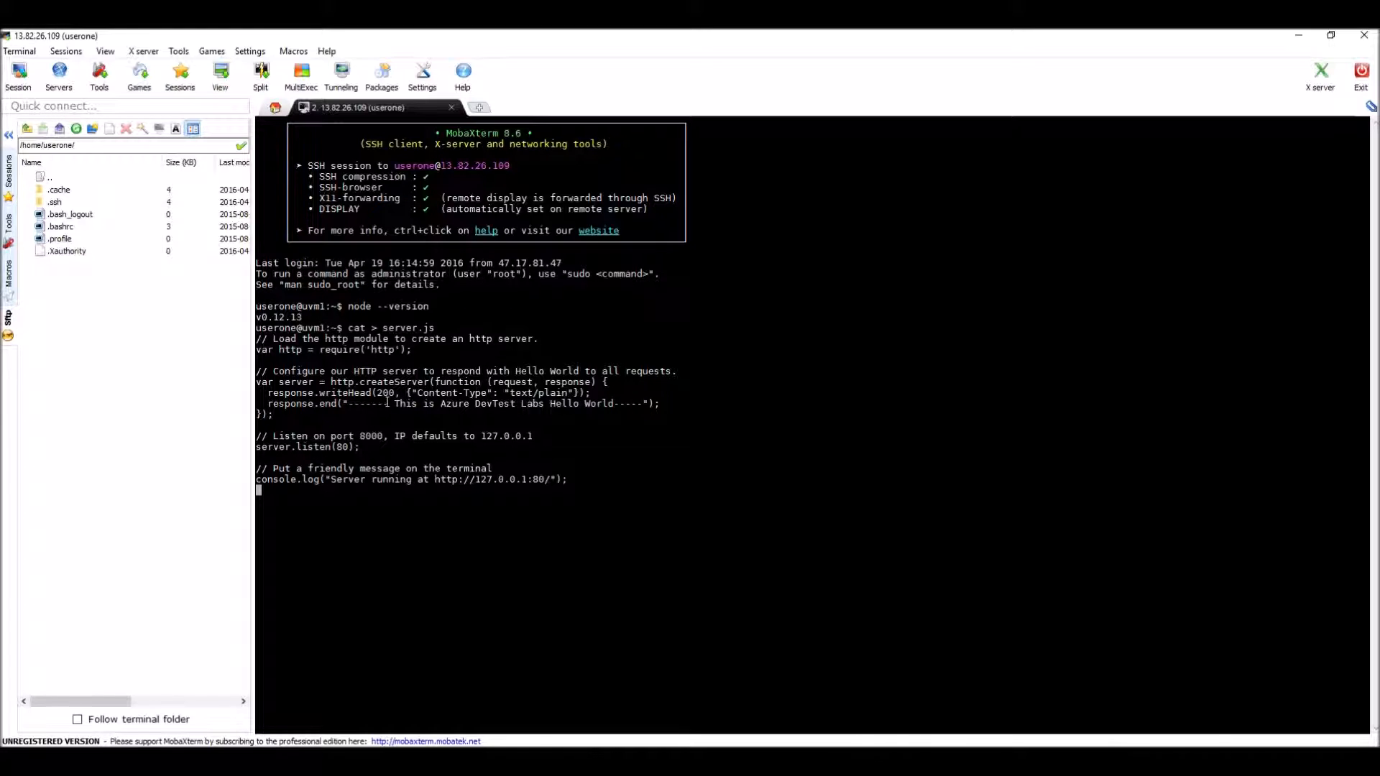
pyautogui.hotkey('ctrl', 'd')
# Step: Try to start the Hello World server on uvm1 by running node server.js
pyautogui.write('node server.js')
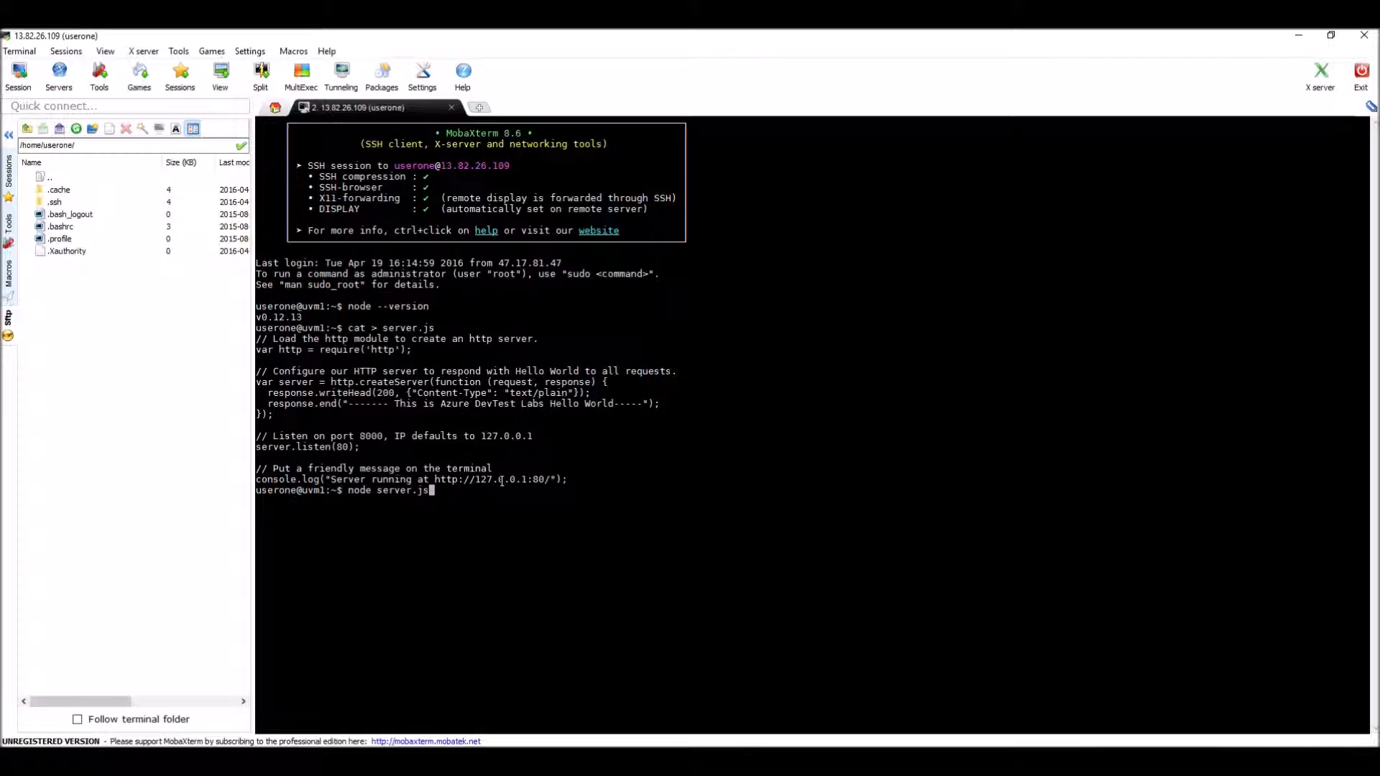
pyautogui.press('Return')
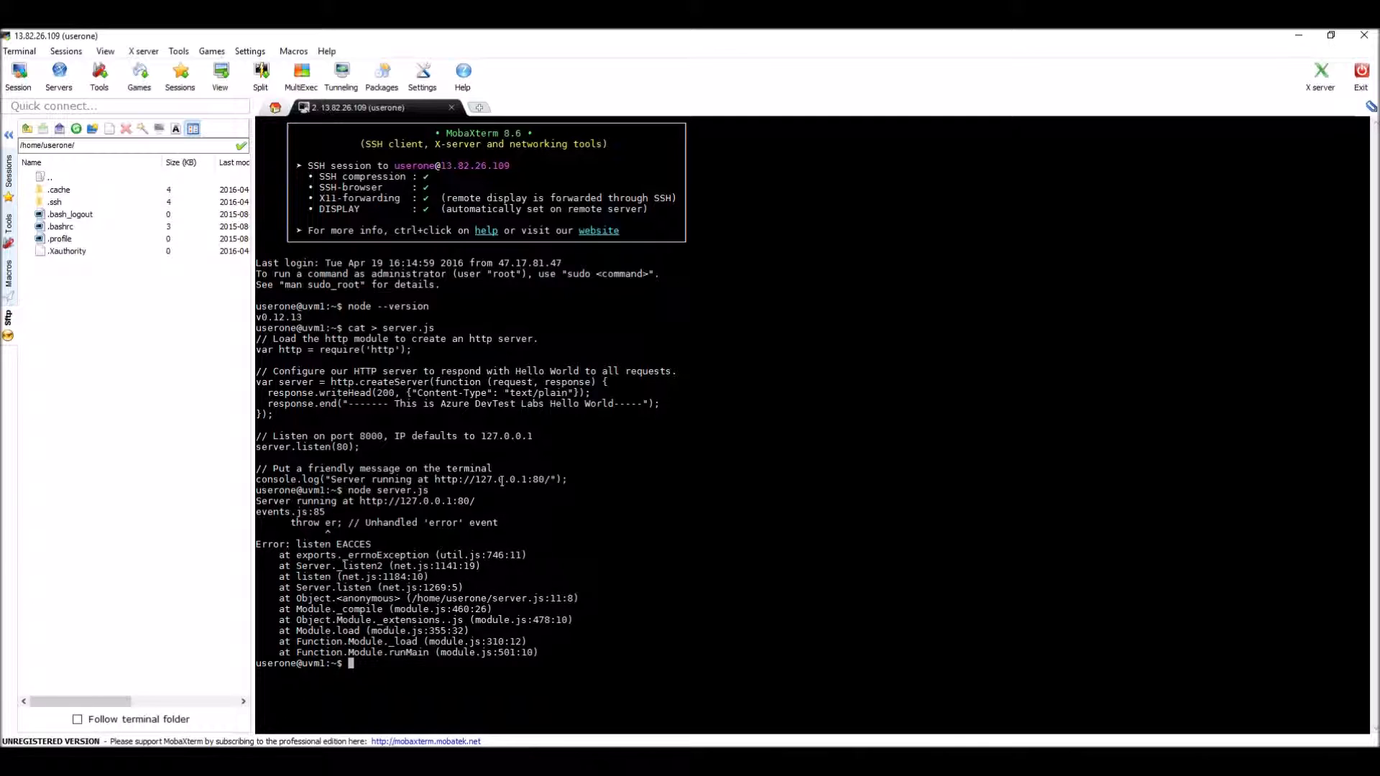
# Step: Start the server with administrator rights by running sudo node server.js
pyautogui.write('sudo node server.js')
pyautogui.press('Return')
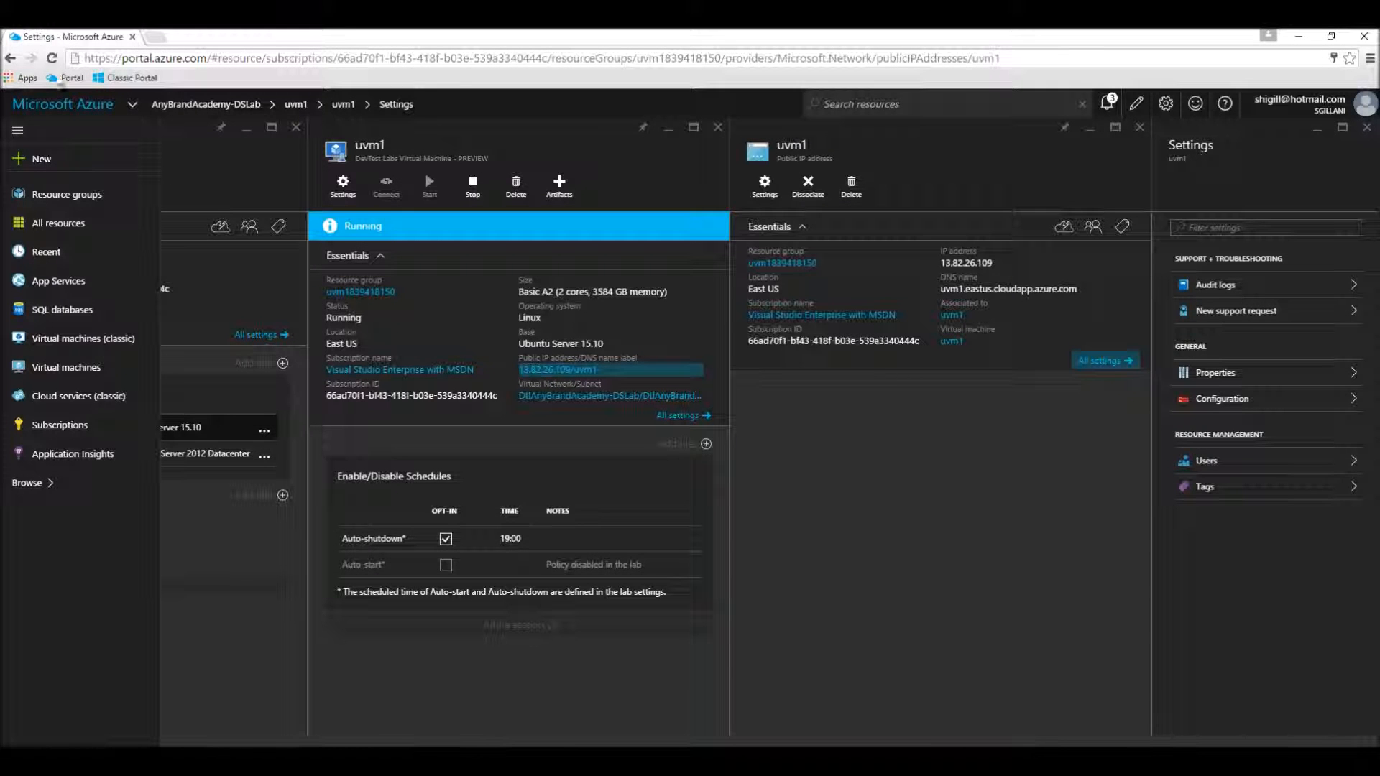
# Step: Switch to the browser, copy uvm1's public IP address from the Azure portal, and load 13.82.26.109 in a new tab
pyautogui.click(154, 37)
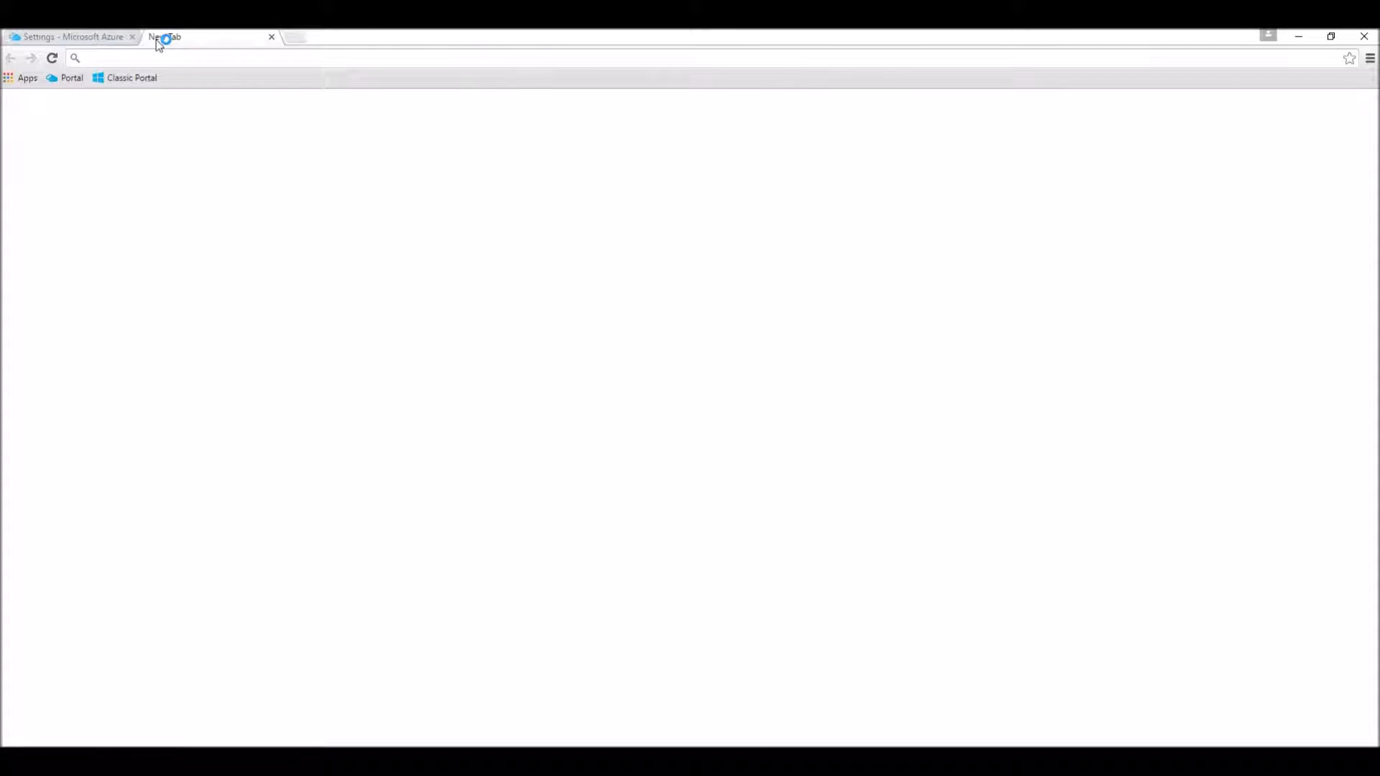
pyautogui.click(192, 64)
pyautogui.hotkey('ctrl', 'v')
pyautogui.press('Escape')
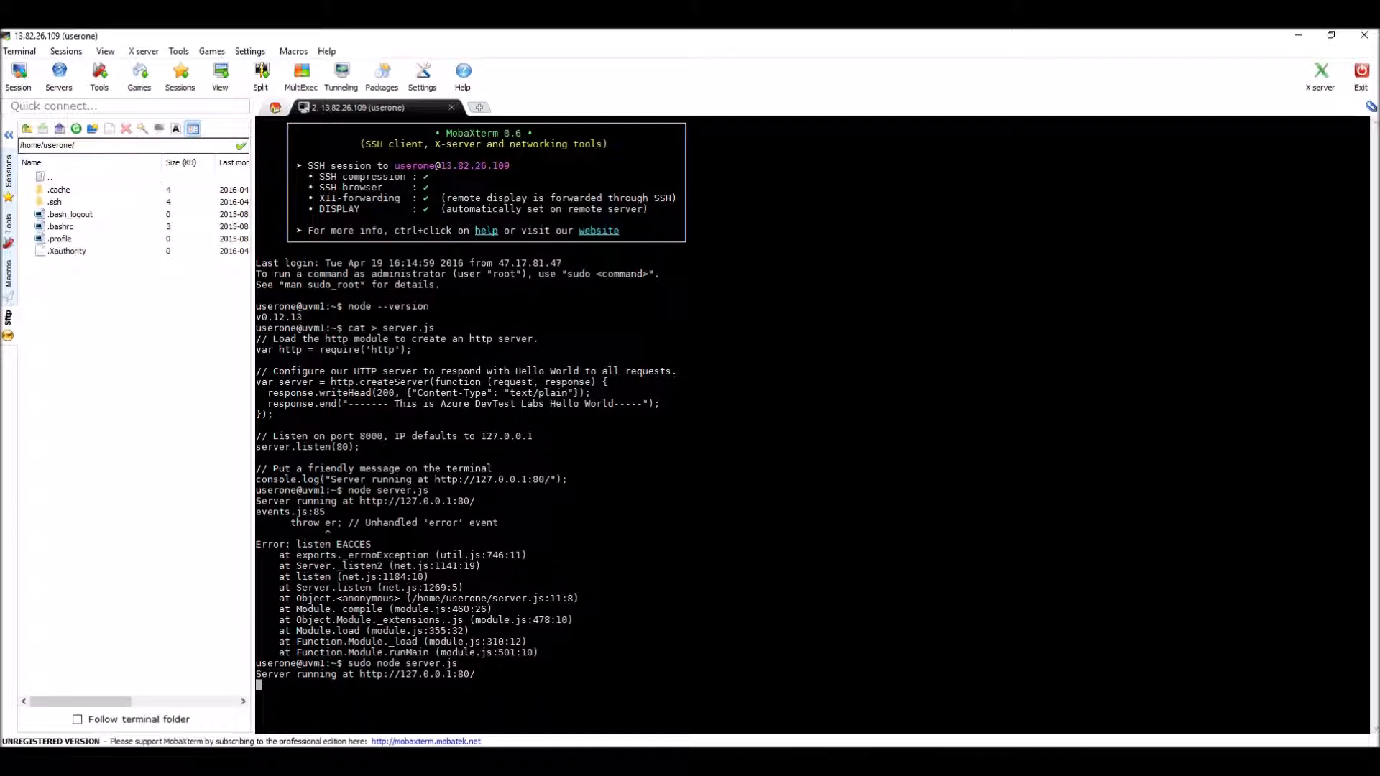
pyautogui.hotkey('alt', 'Tab')
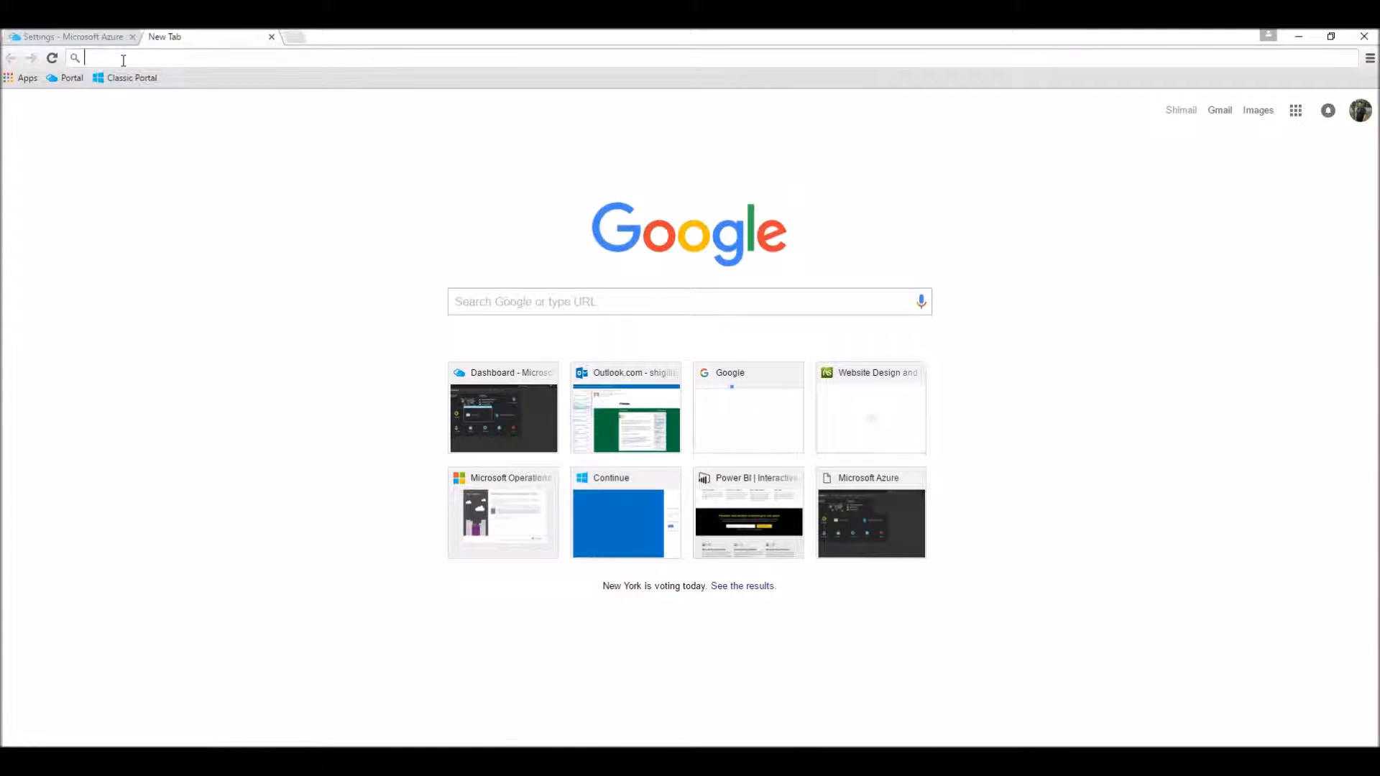
pyautogui.click(88, 41)
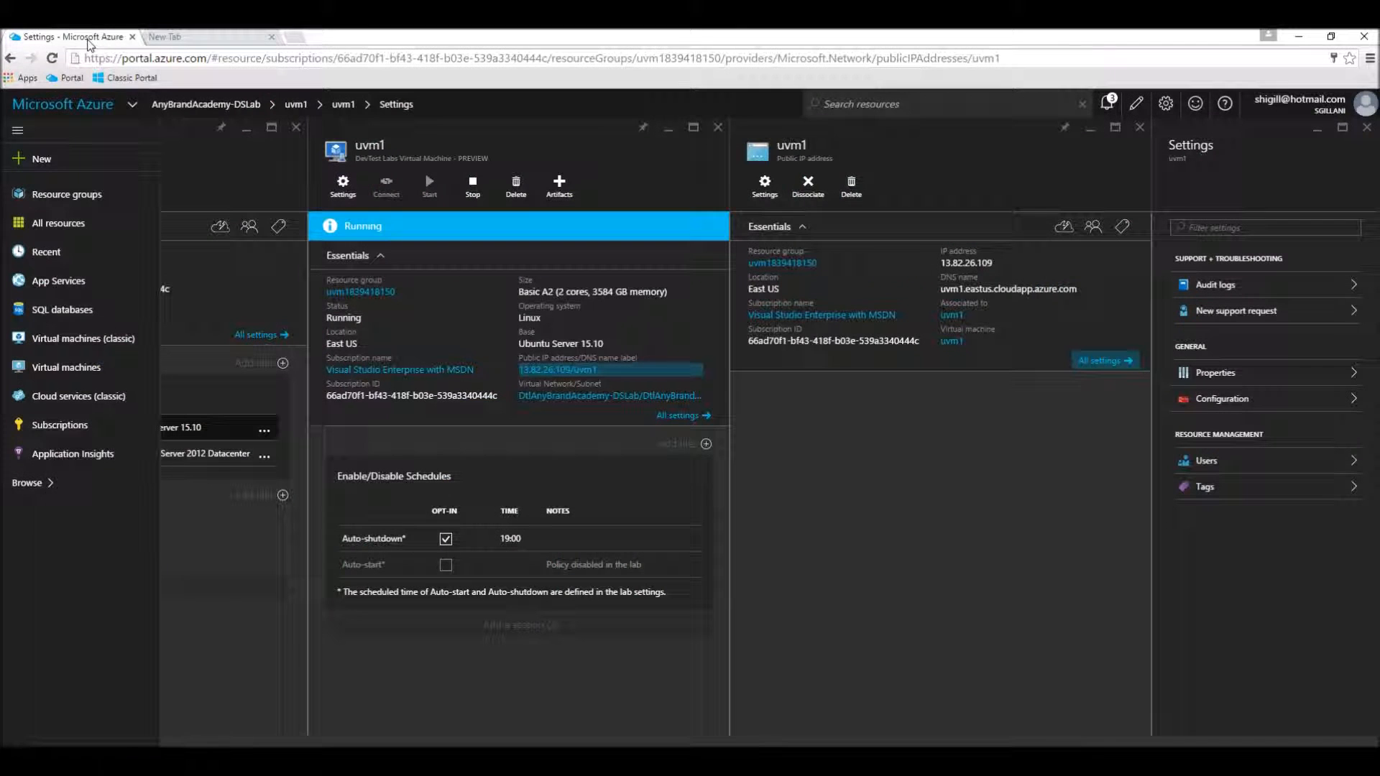
pyautogui.click(1117, 265)
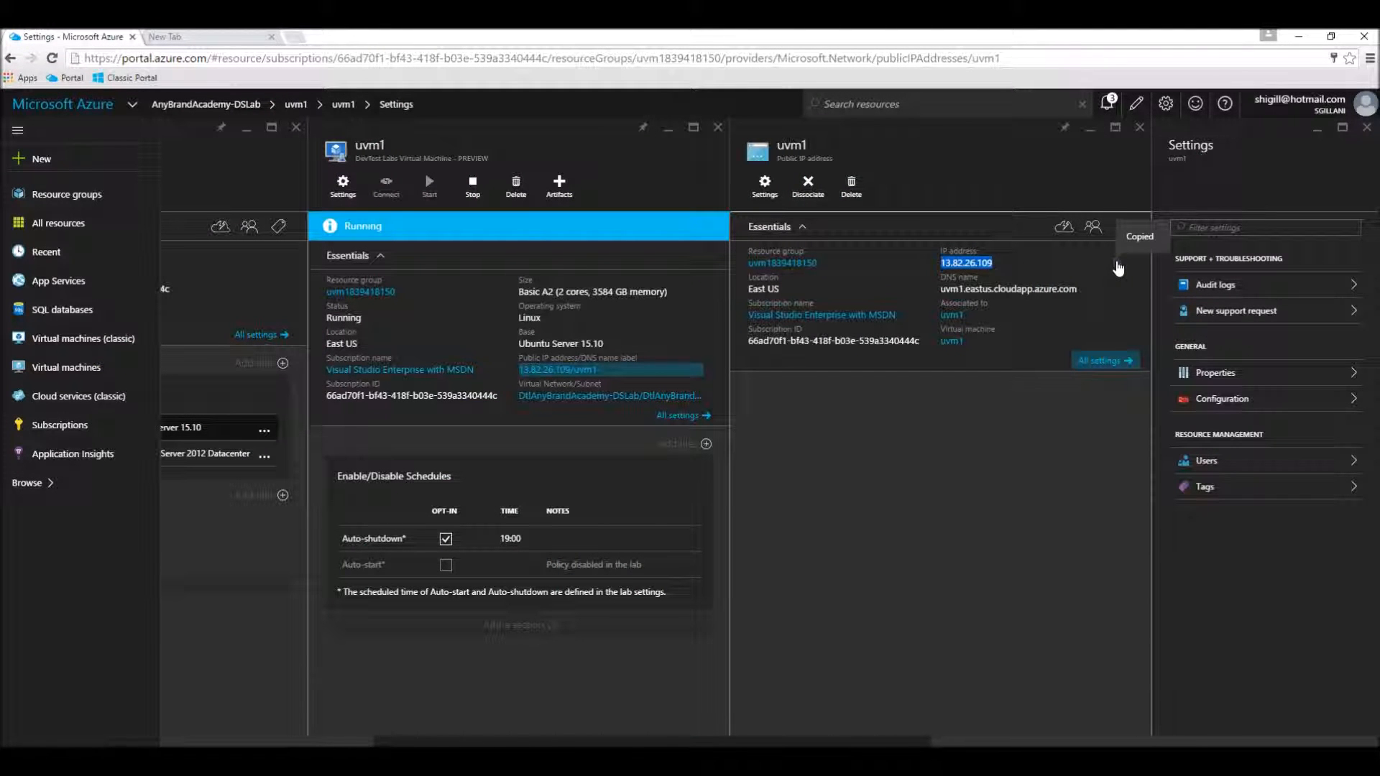
pyautogui.click(178, 34)
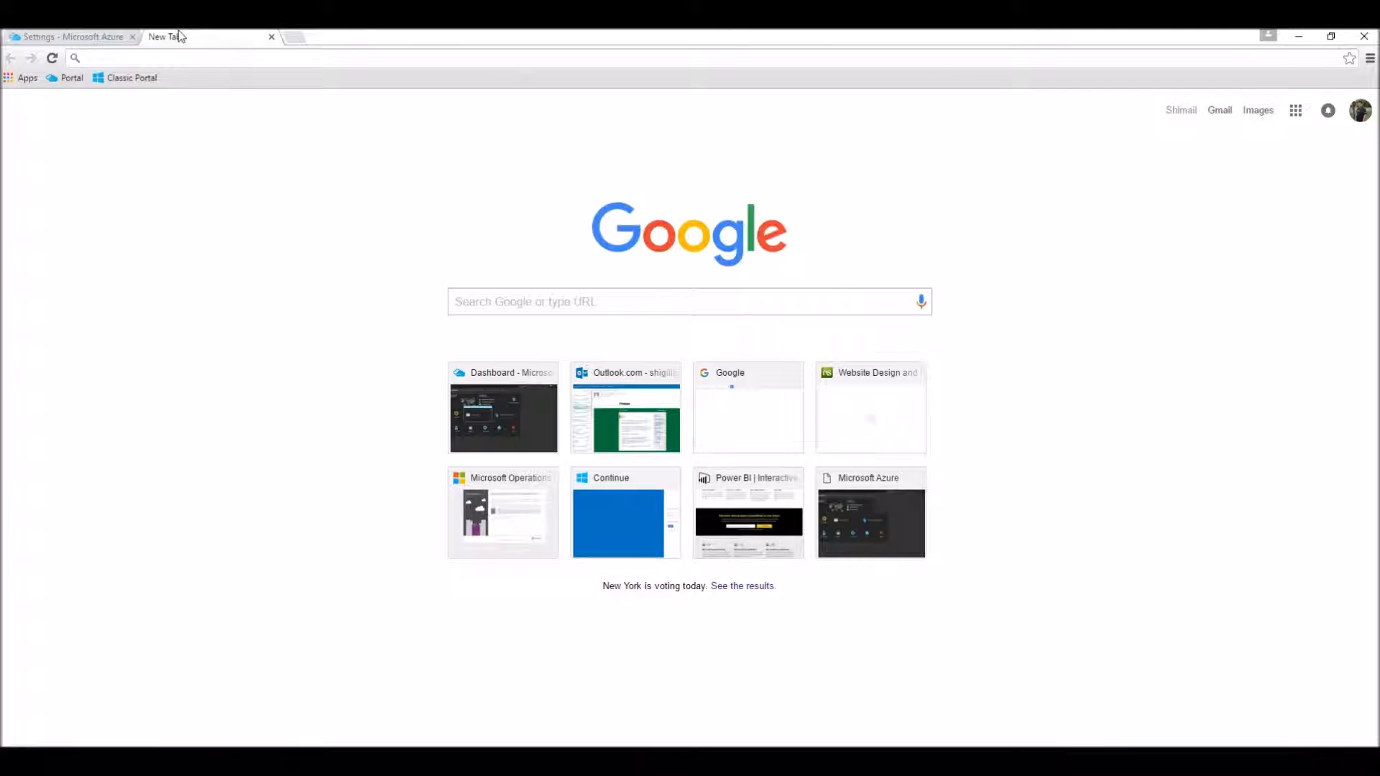
pyautogui.hotkey('ctrl', 'v')
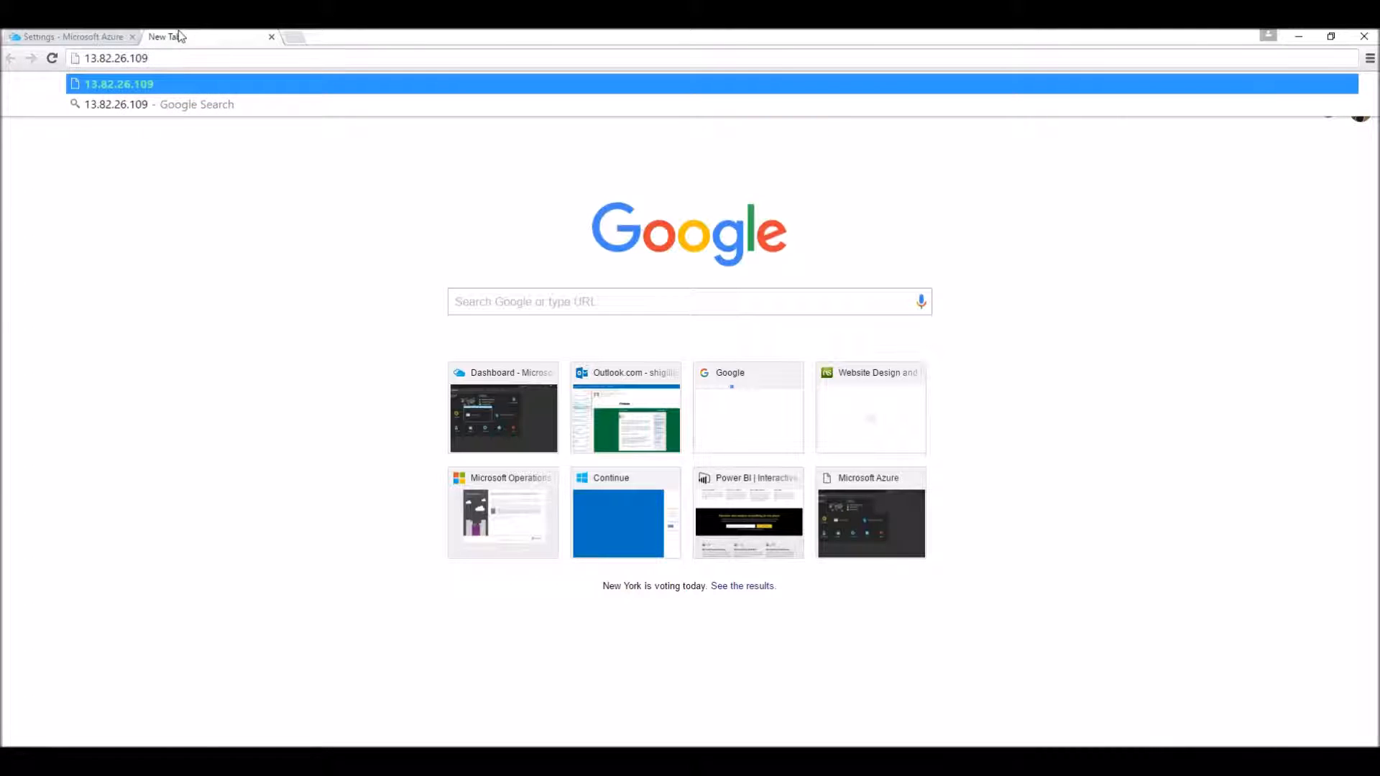
pyautogui.press('Return')
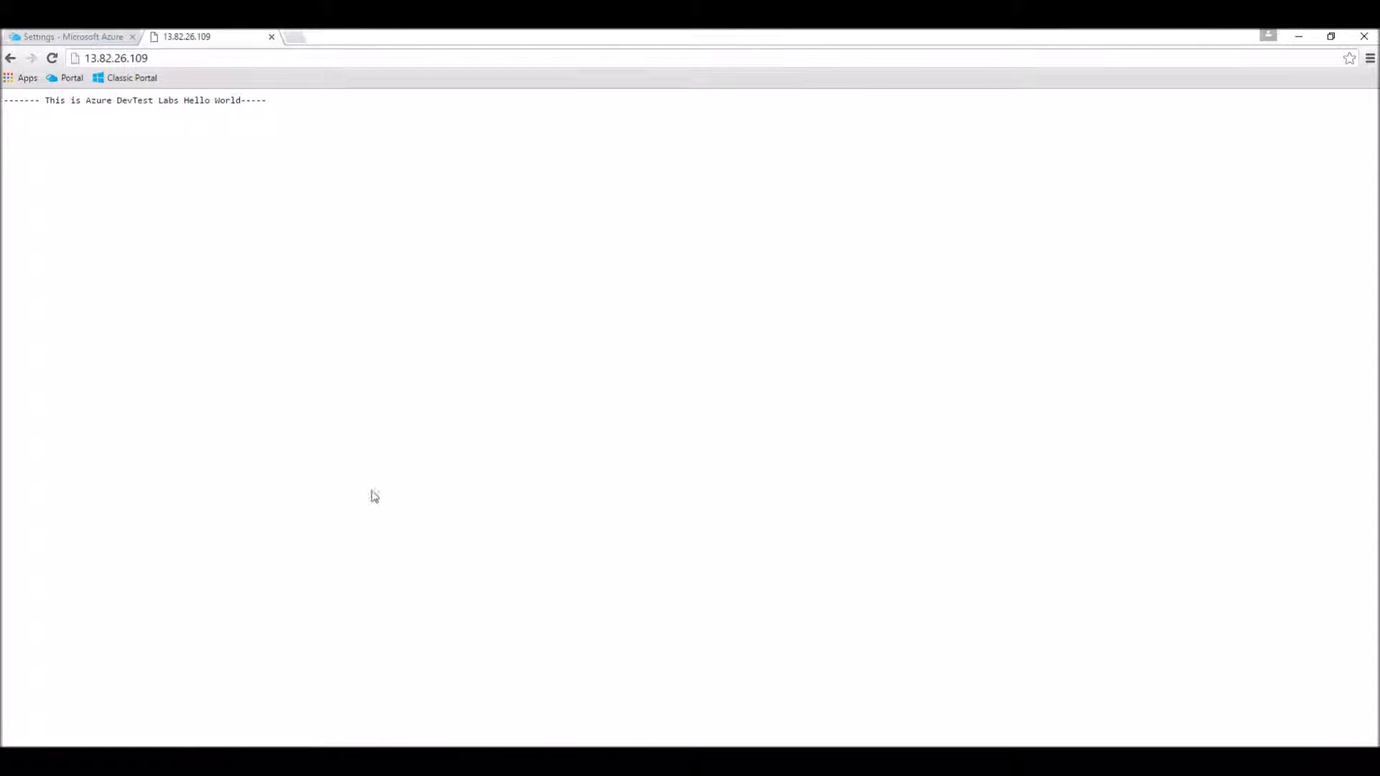
# Step: Return to Node-HelloWorld.txt and examine the response.end line that holds the Hello World message
pyautogui.hotkey('alt', 'Tab')
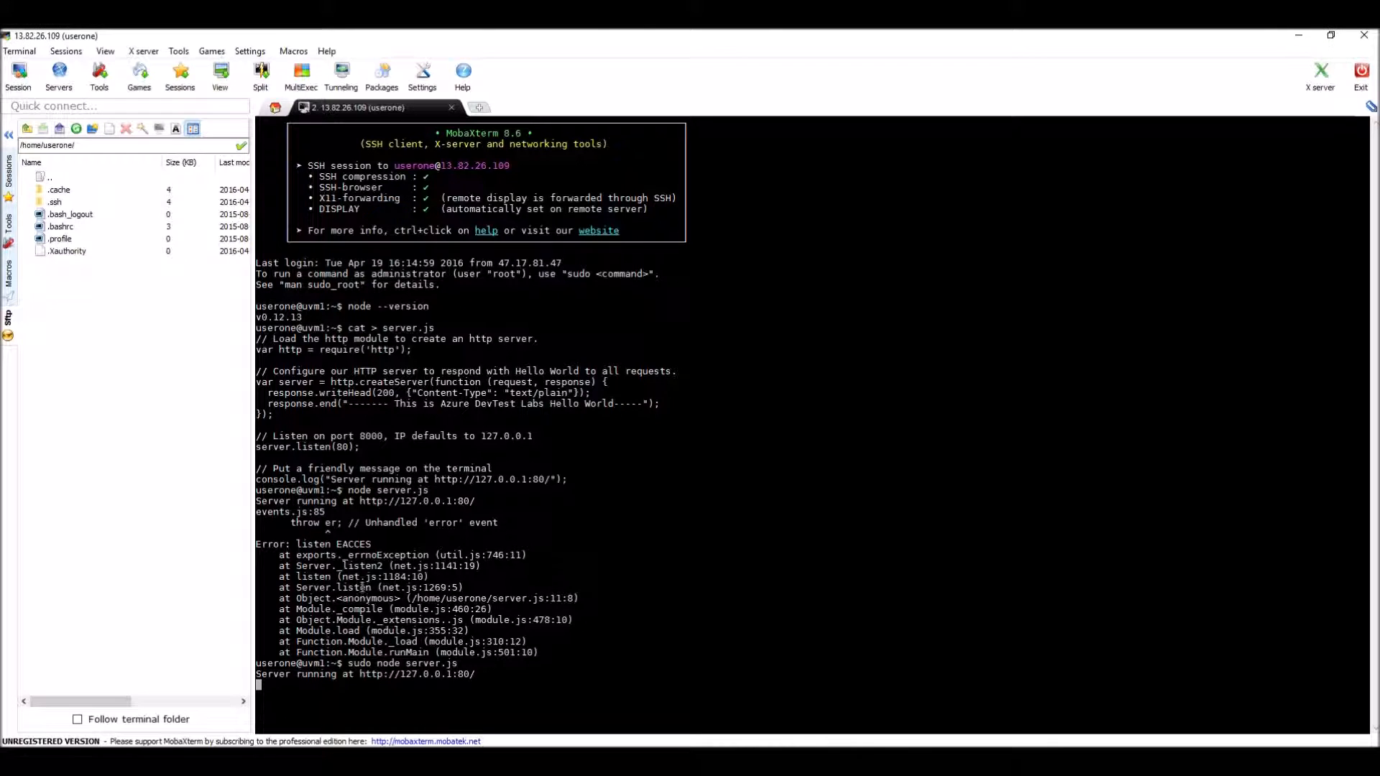
pyautogui.hotkey('alt', 'Tab')
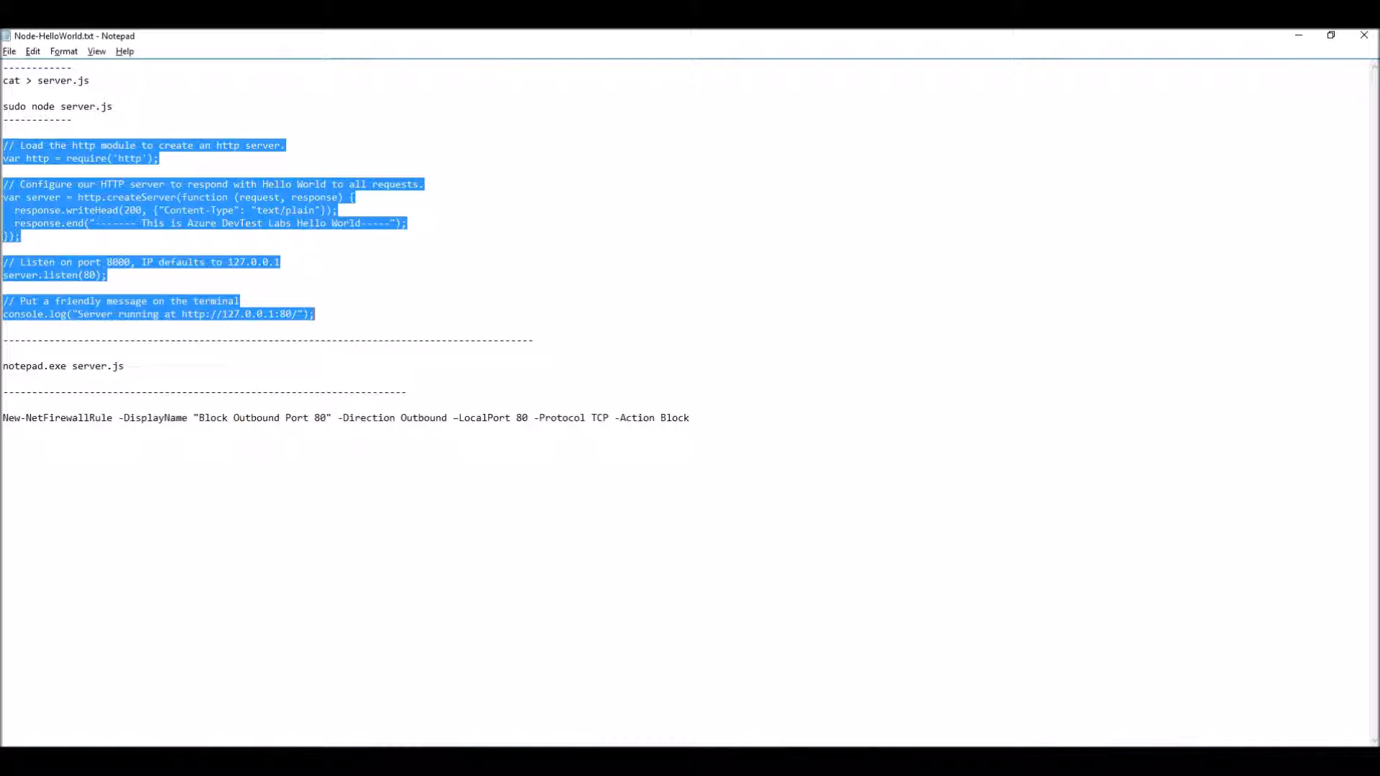
pyautogui.click(98, 236)
pyautogui.moveTo(96, 224); pyautogui.dragTo(398, 224)
pyautogui.click(490, 329)
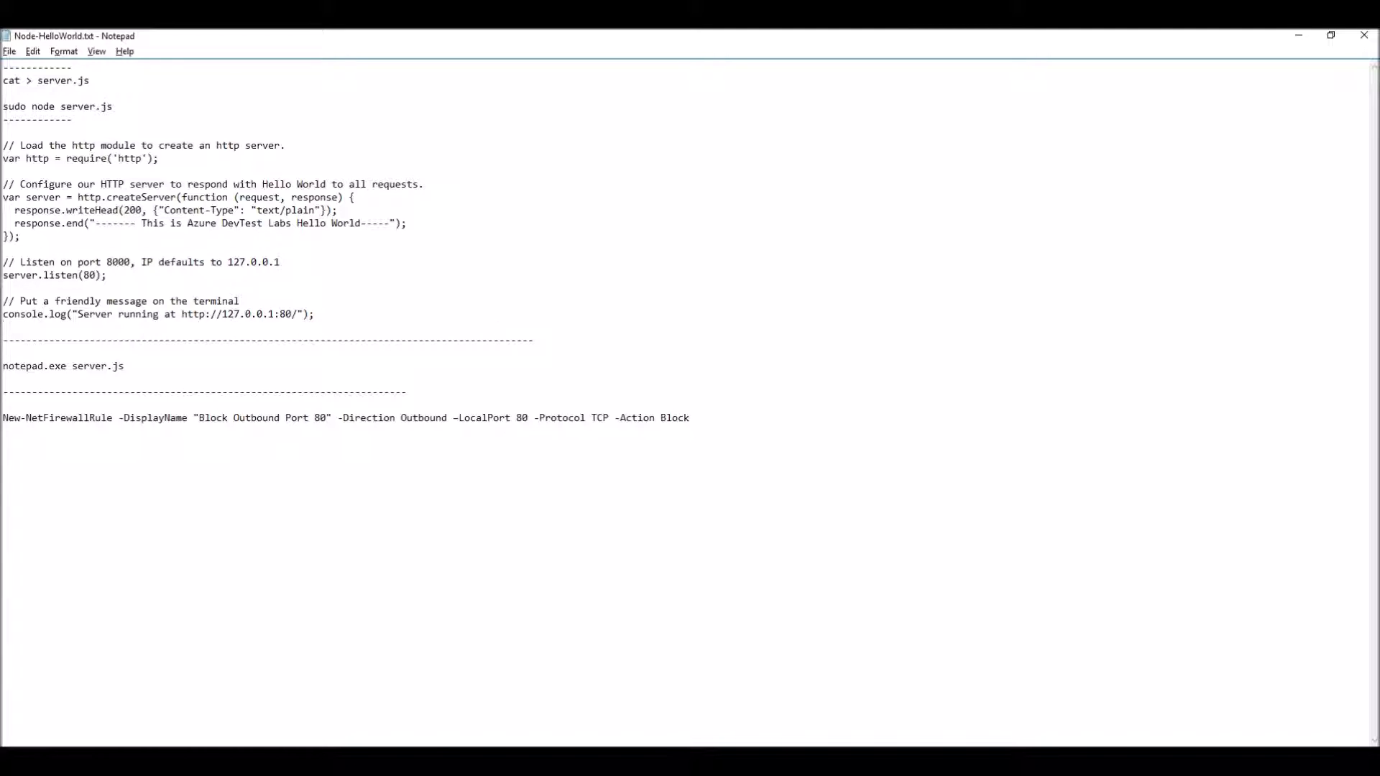
# Step: Return to the lab in the Azure portal, open the wvm1 virtual machine, and start a remote desktop connection to it
pyautogui.click(257, 761)
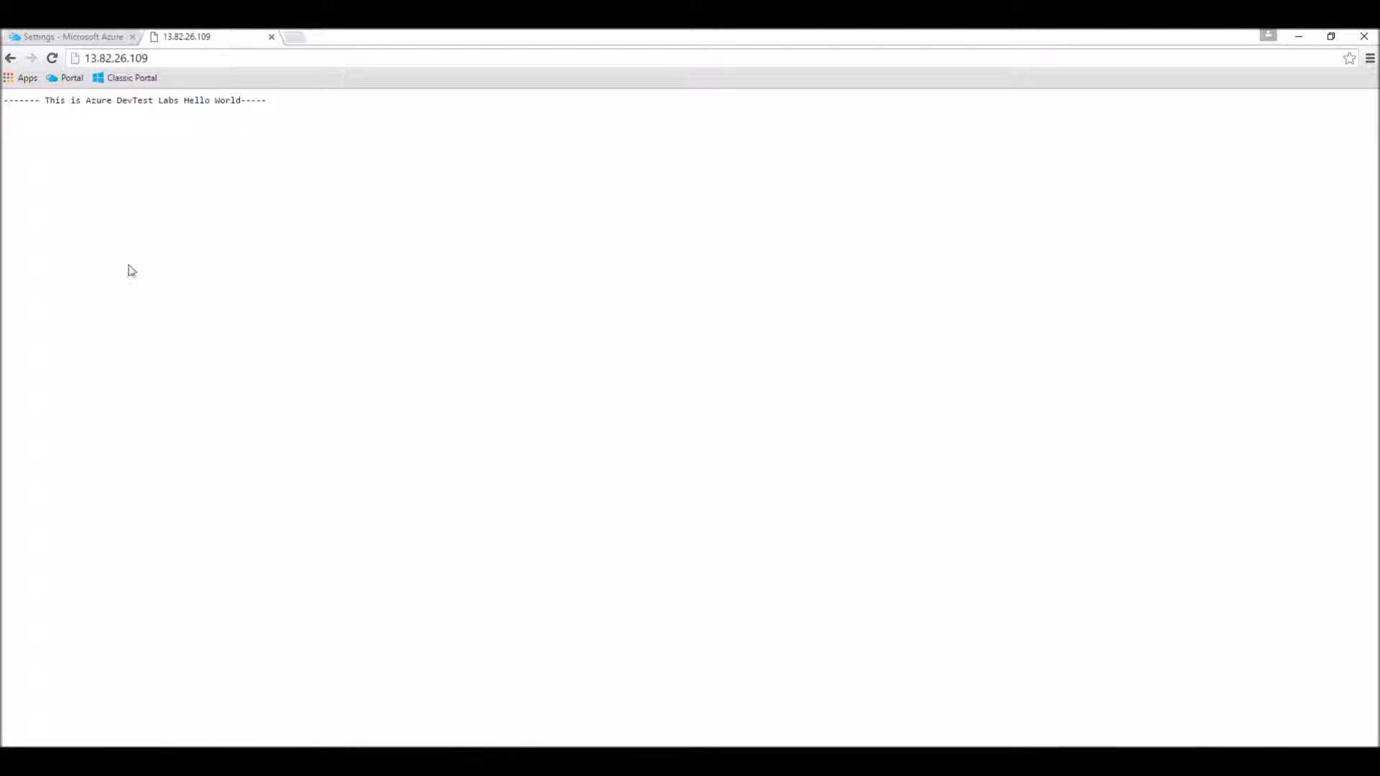
pyautogui.click(54, 35)
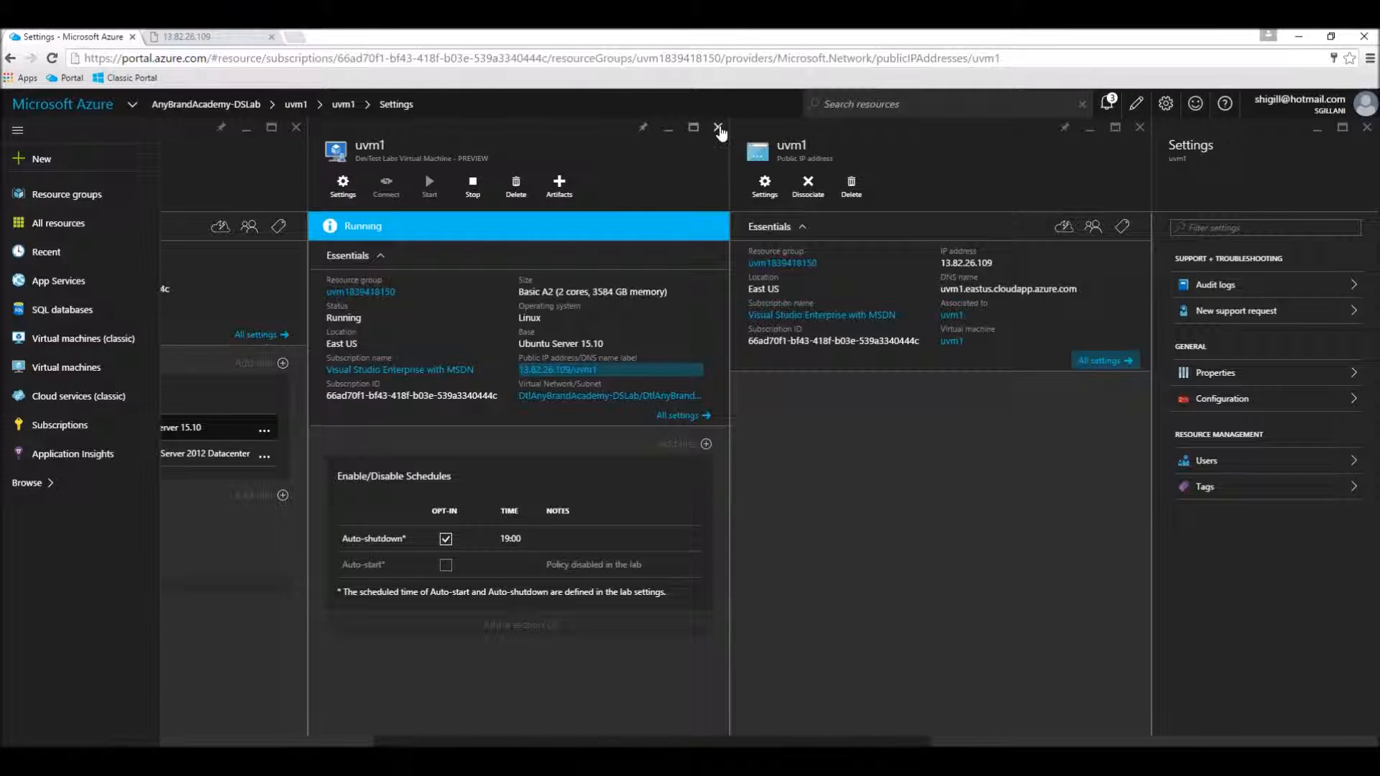
pyautogui.click(717, 127)
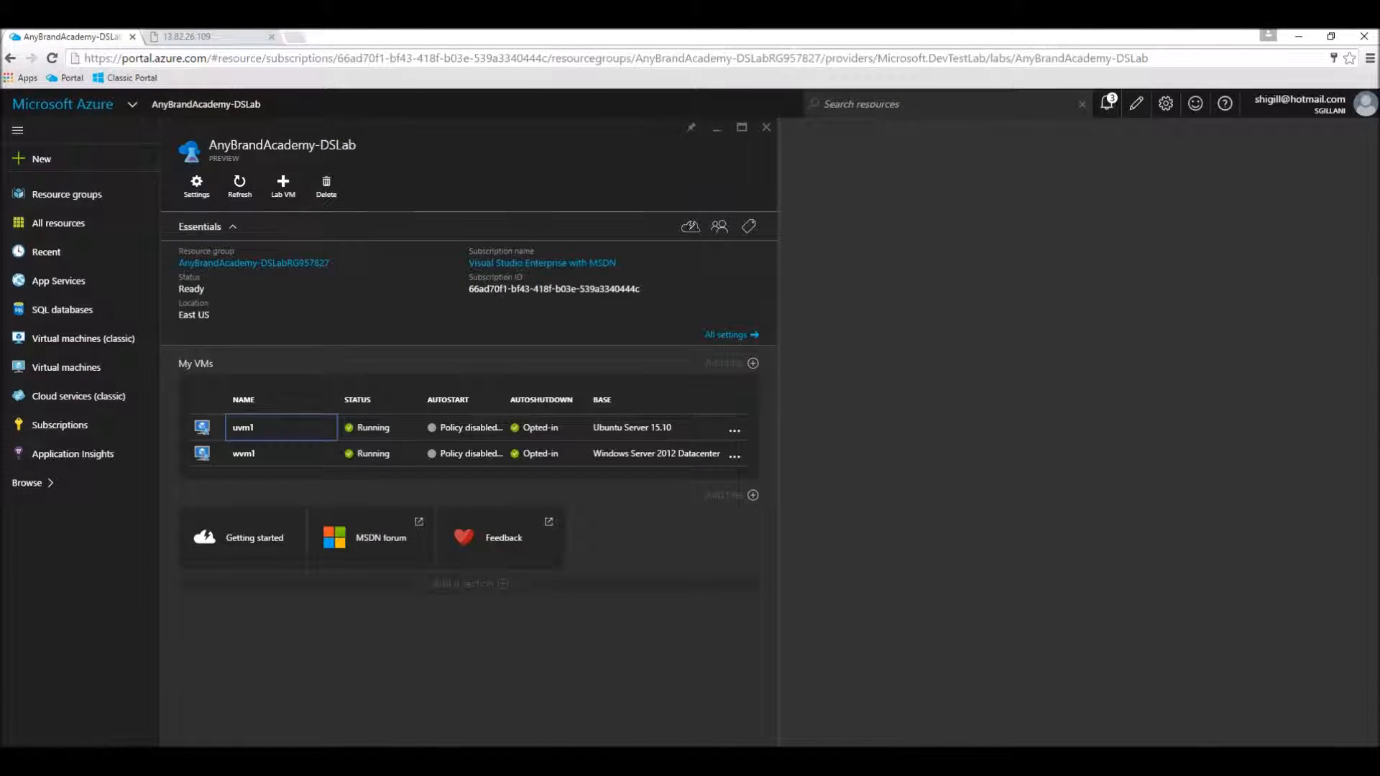
pyautogui.click(287, 466)
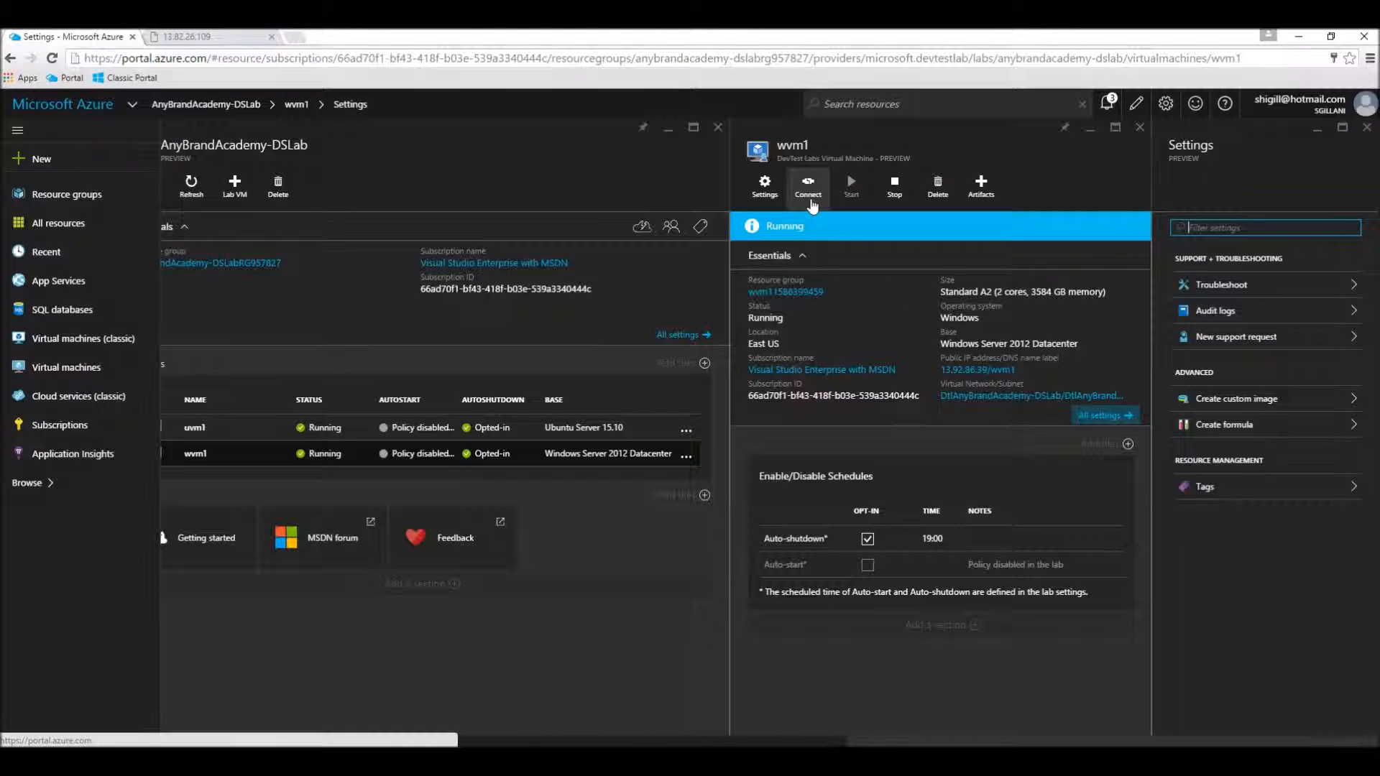
pyautogui.click(810, 188)
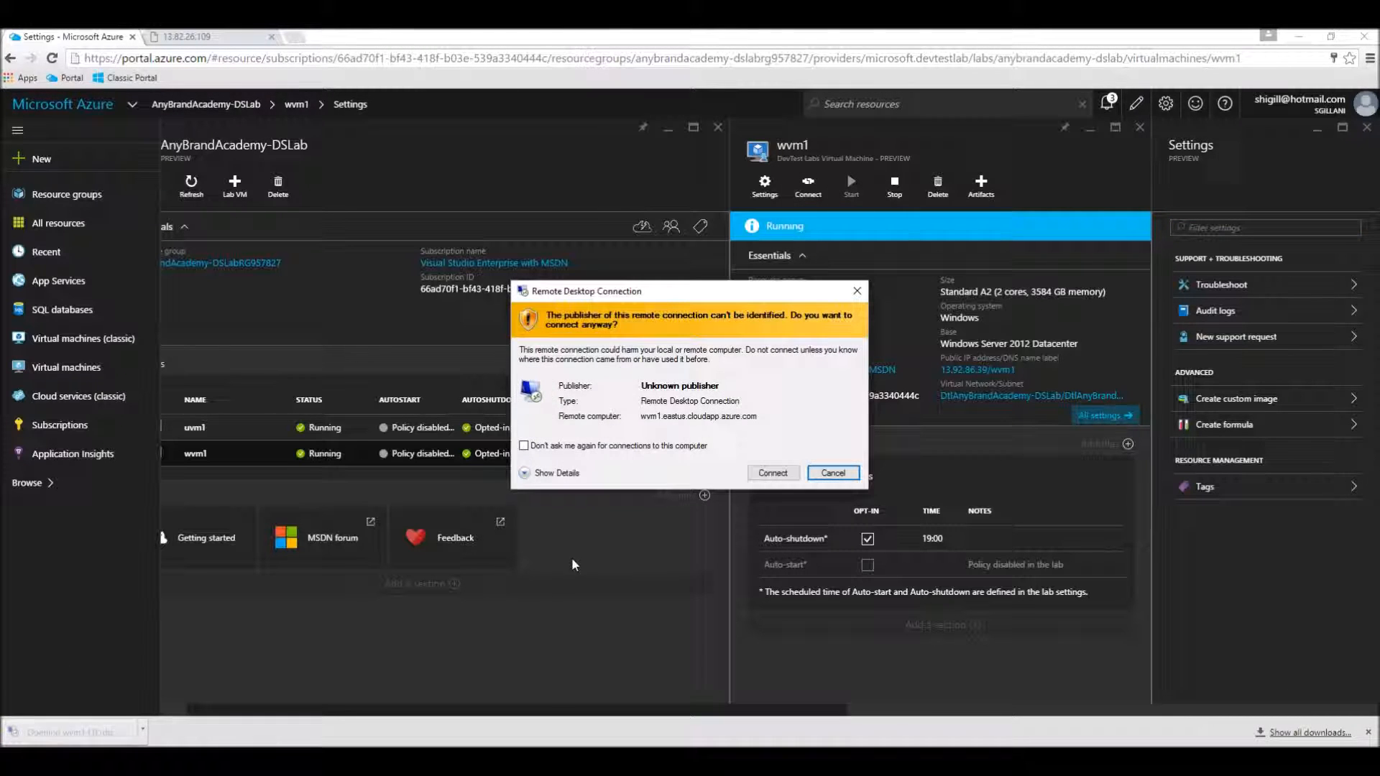
pyautogui.click(773, 473)
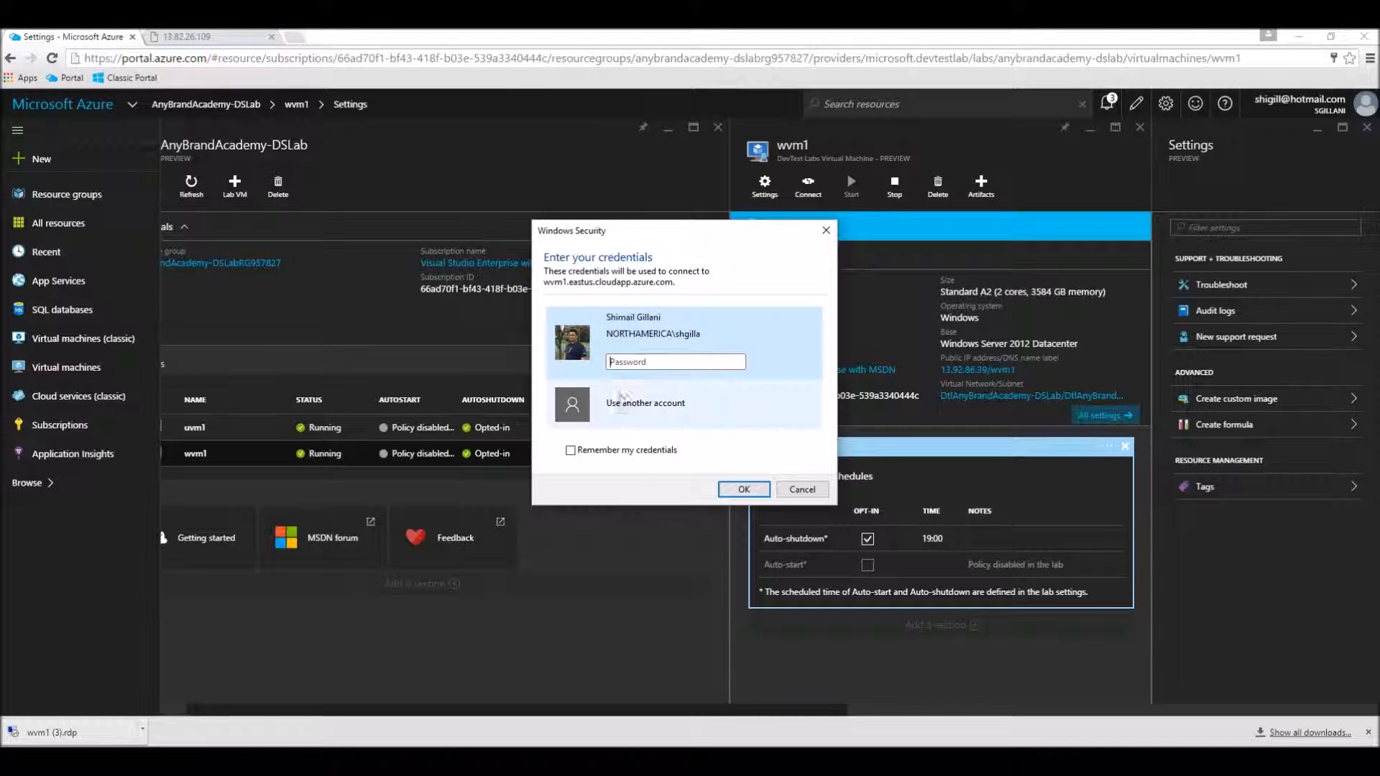
# Step: Sign in to wvm1 using another account with the username userone and its account password
pyautogui.click(628, 403)
pyautogui.write('userone')
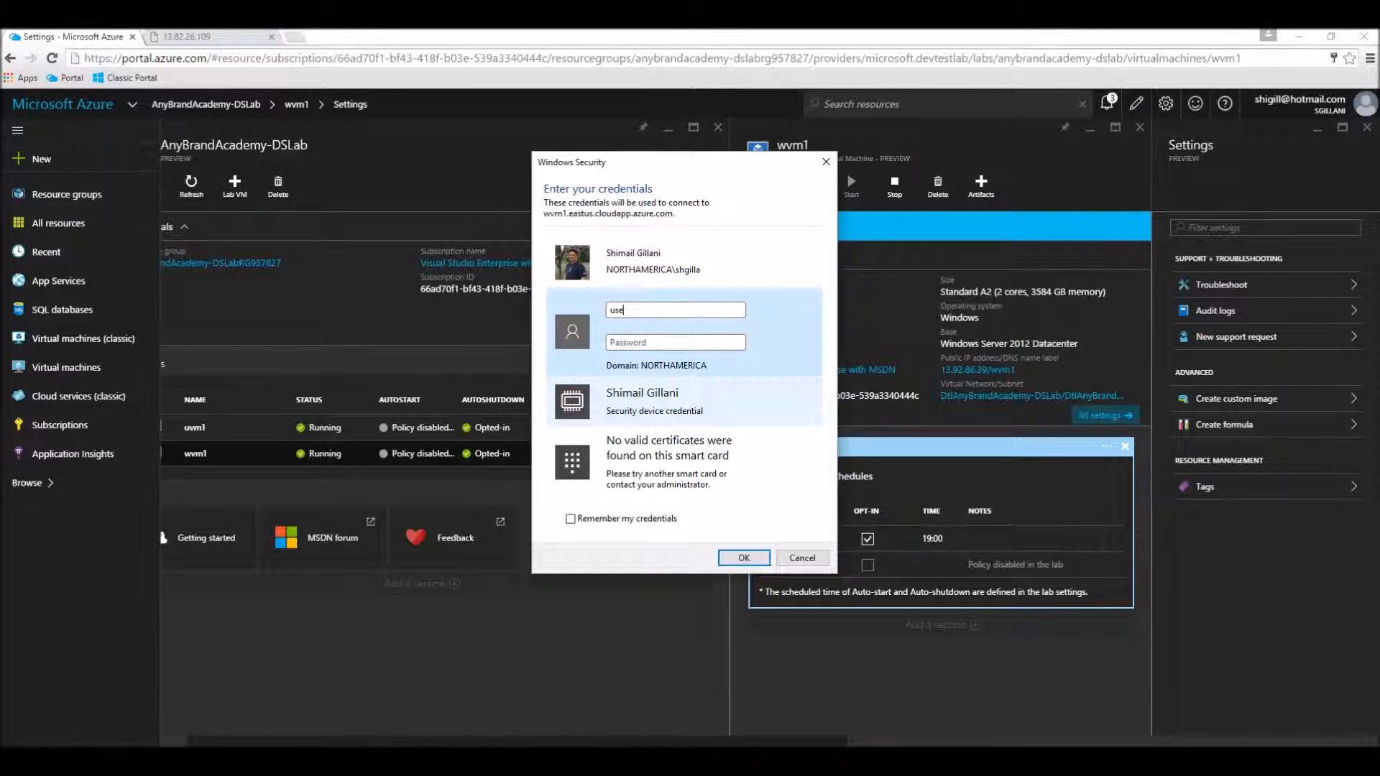
pyautogui.write('••••••••••')
pyautogui.press('Return')
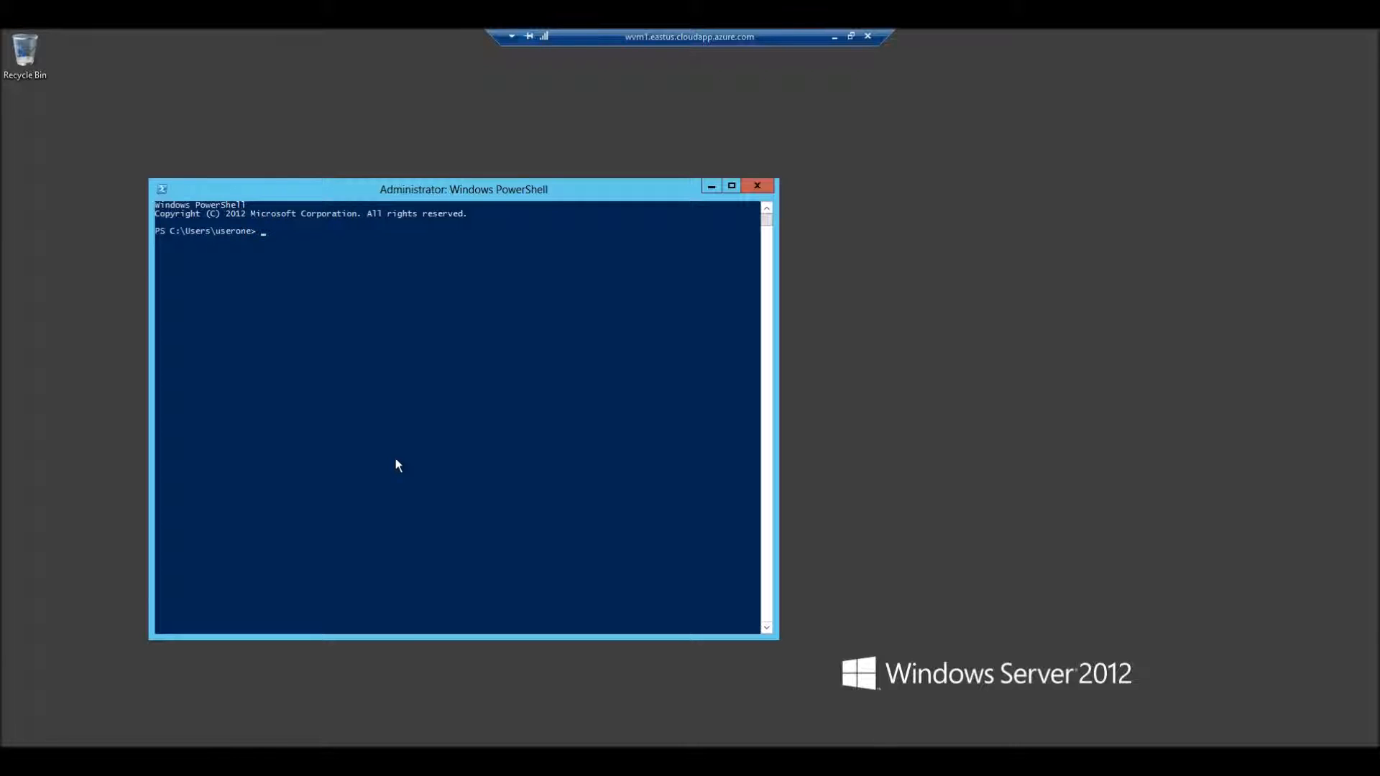
pyautogui.write('notepad.exe server.js')
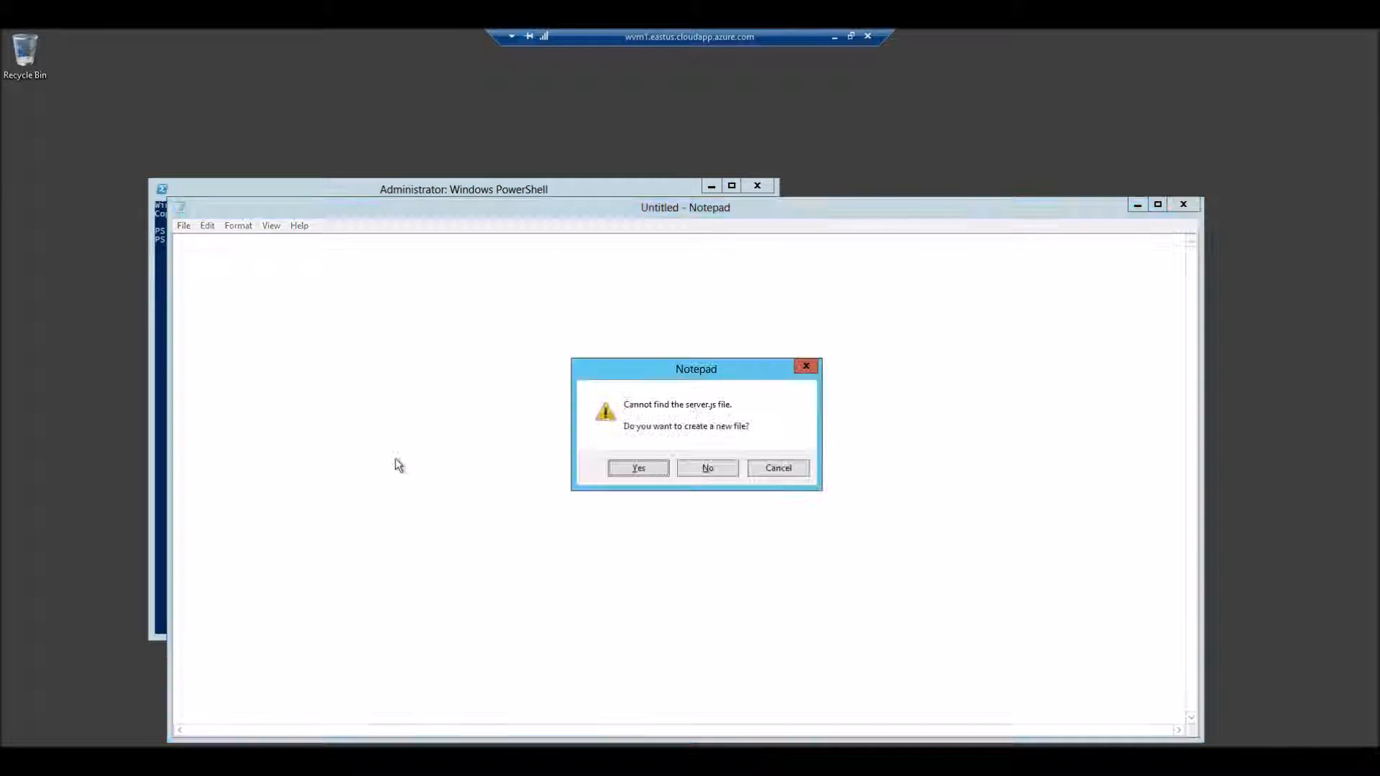
pyautogui.click(780, 471)
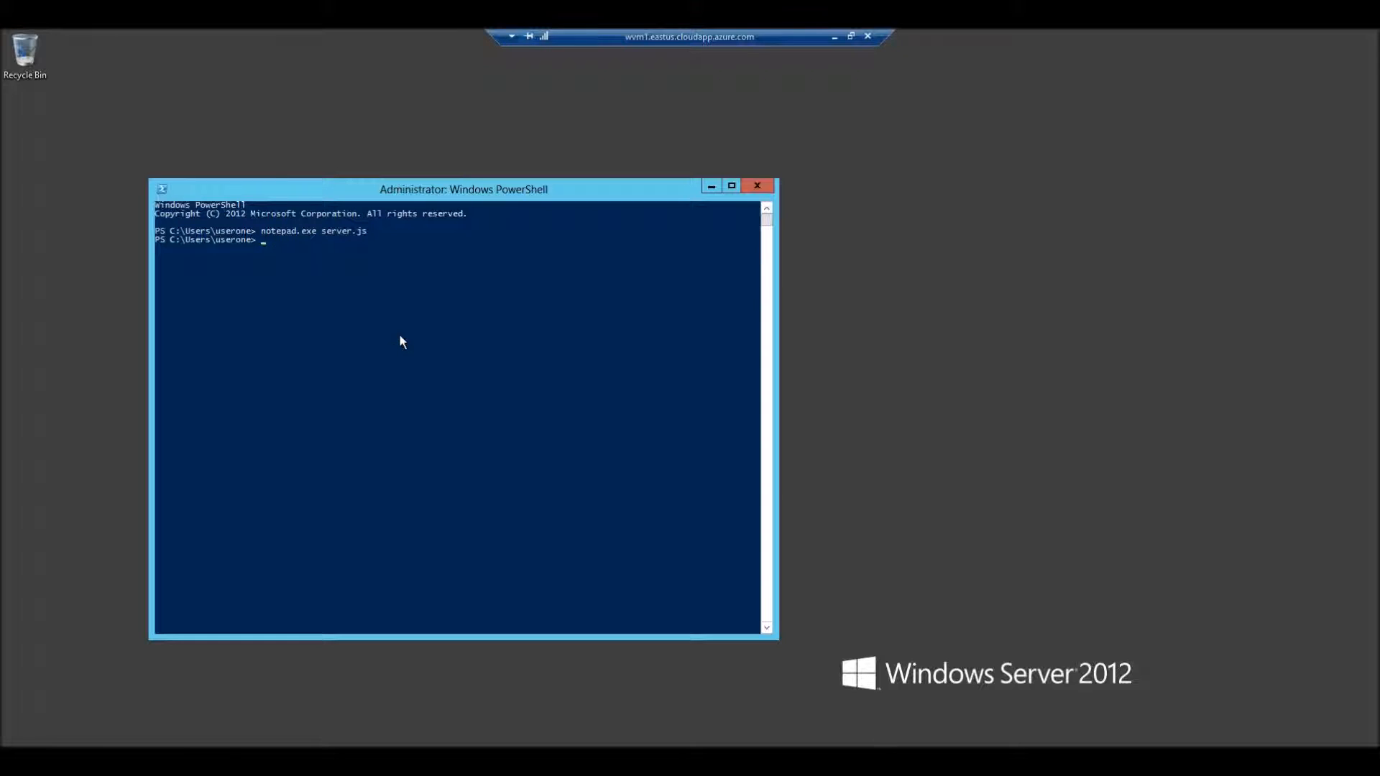
# Step: Run notepad.exe server.js in wvm1's PowerShell and accept creating the new server.js file
pyautogui.press('Up')
pyautogui.press('Return')
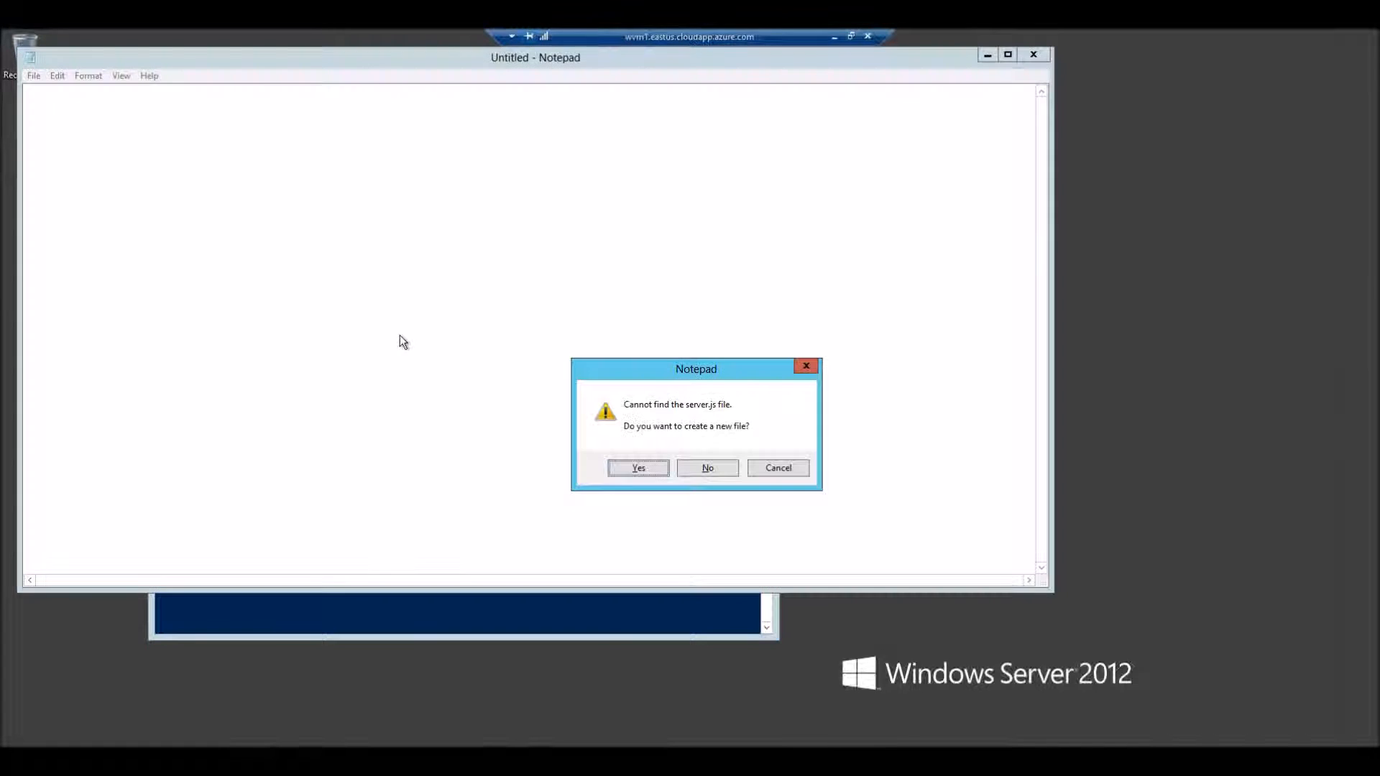
pyautogui.click(641, 469)
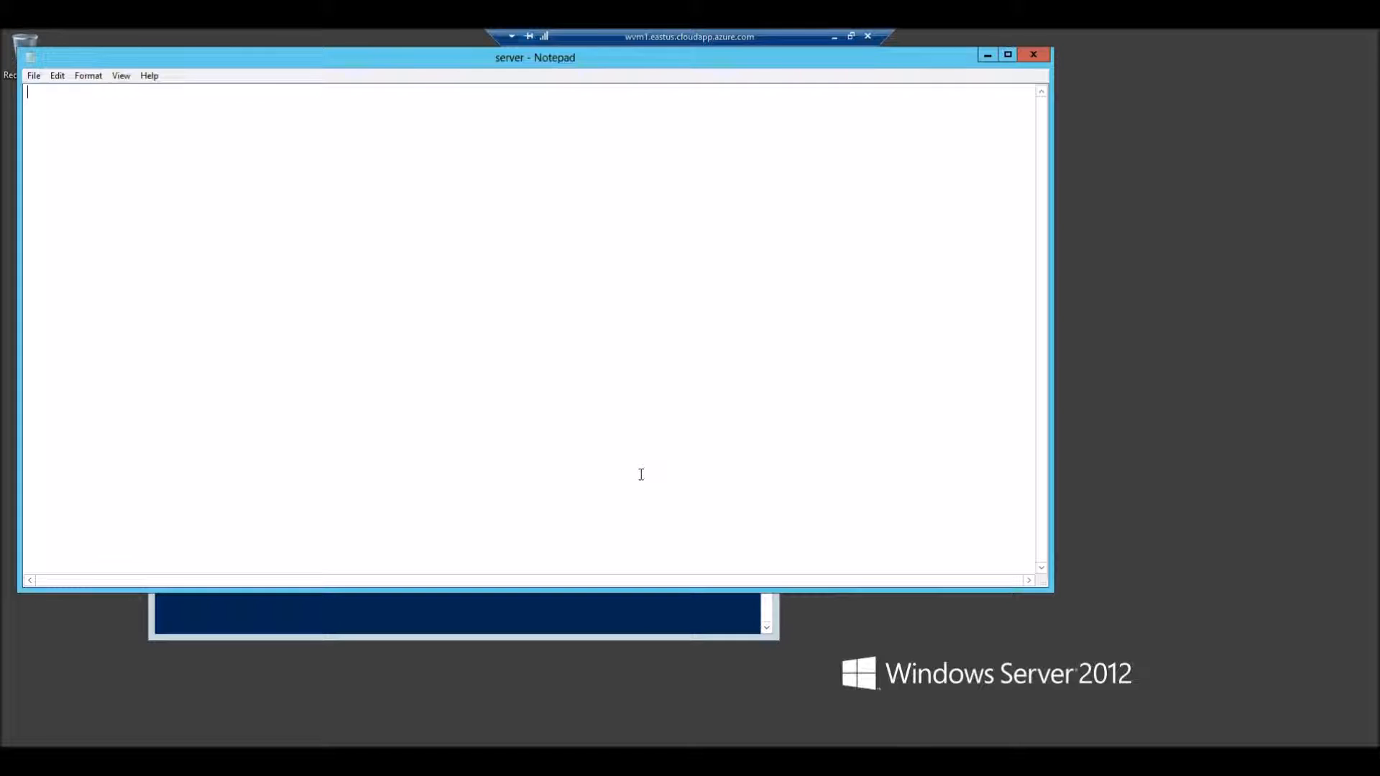
# Step: Copy the Hello World server code from Node-HelloWorld.txt into server.js on wvm1, save the file and close it
pyautogui.doubleClick(697, 35)
pyautogui.click(417, 760)
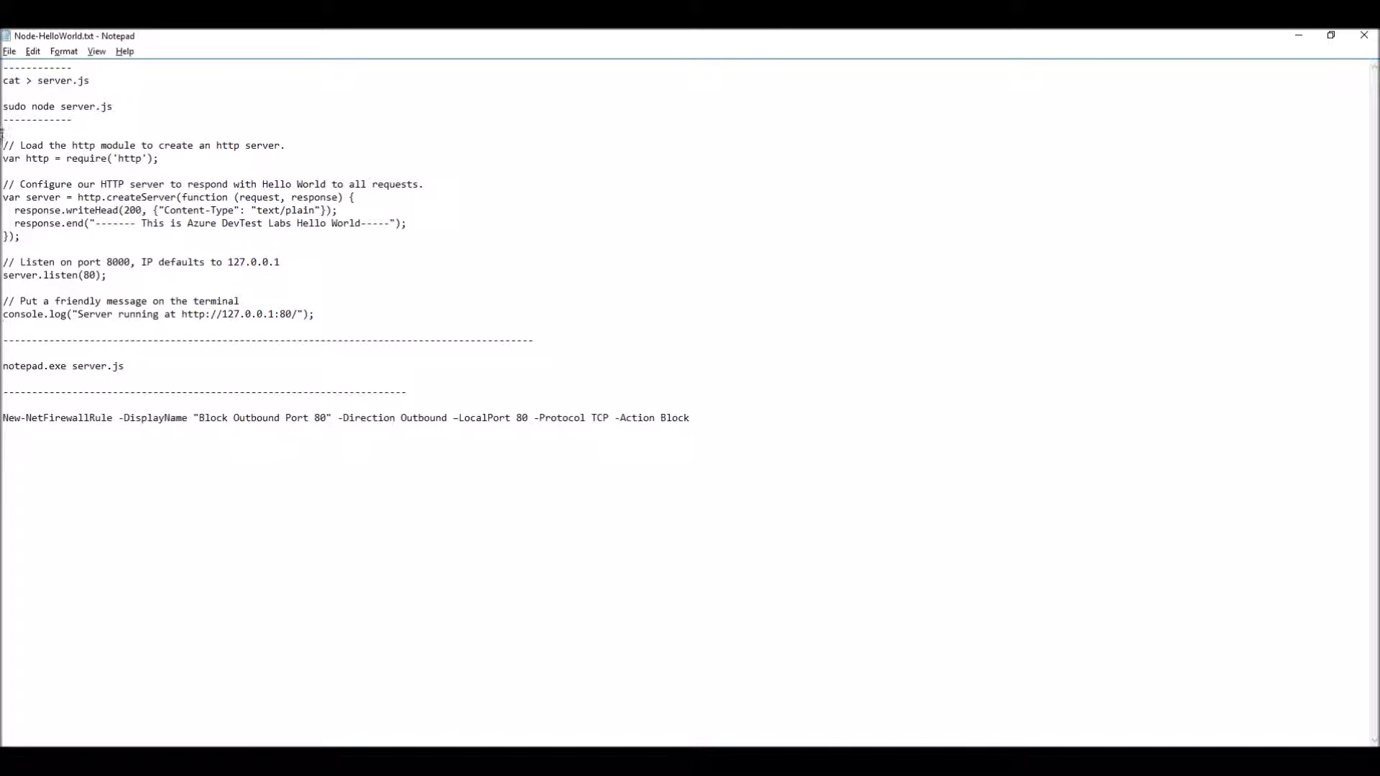
pyautogui.moveTo(3, 143); pyautogui.dragTo(323, 317)
pyautogui.hotkey('ctrl', 'c')
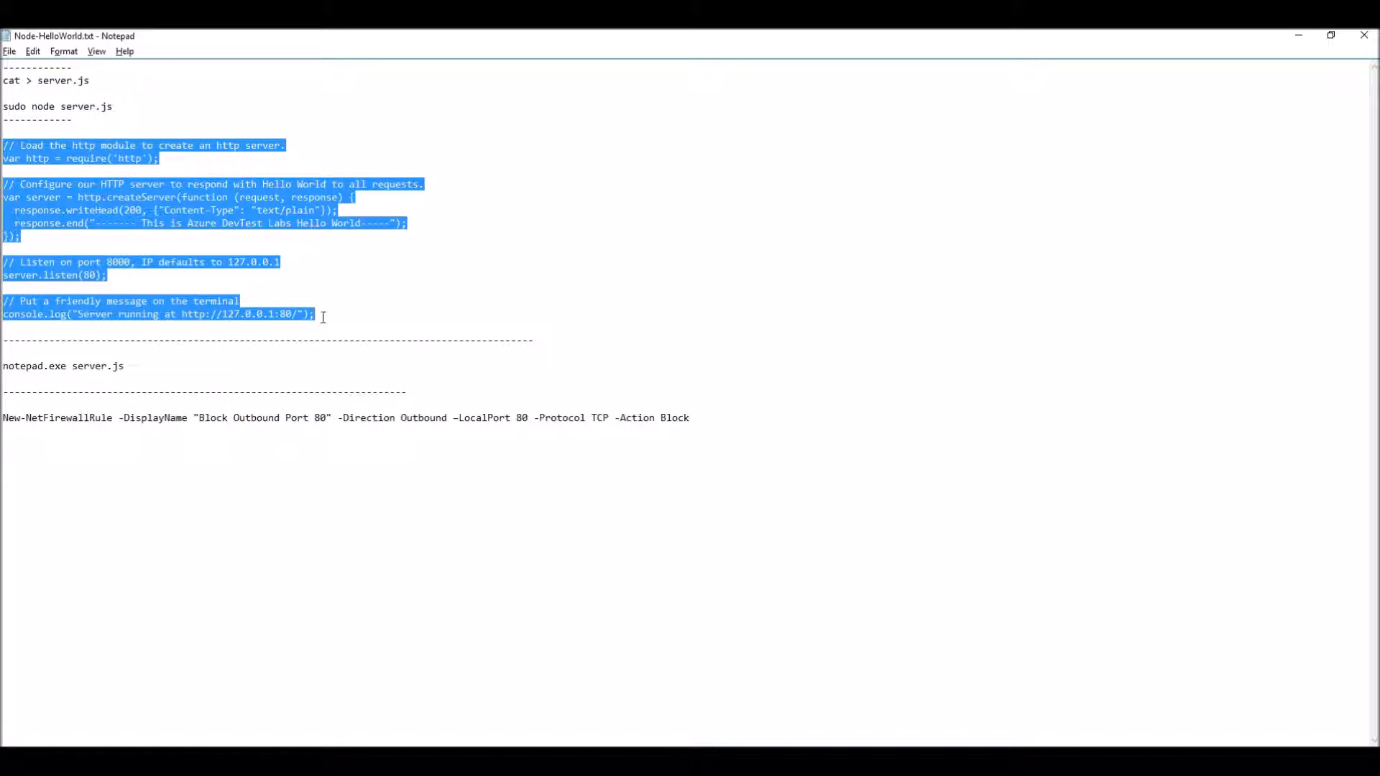
pyautogui.hotkey('alt', 'Tab')
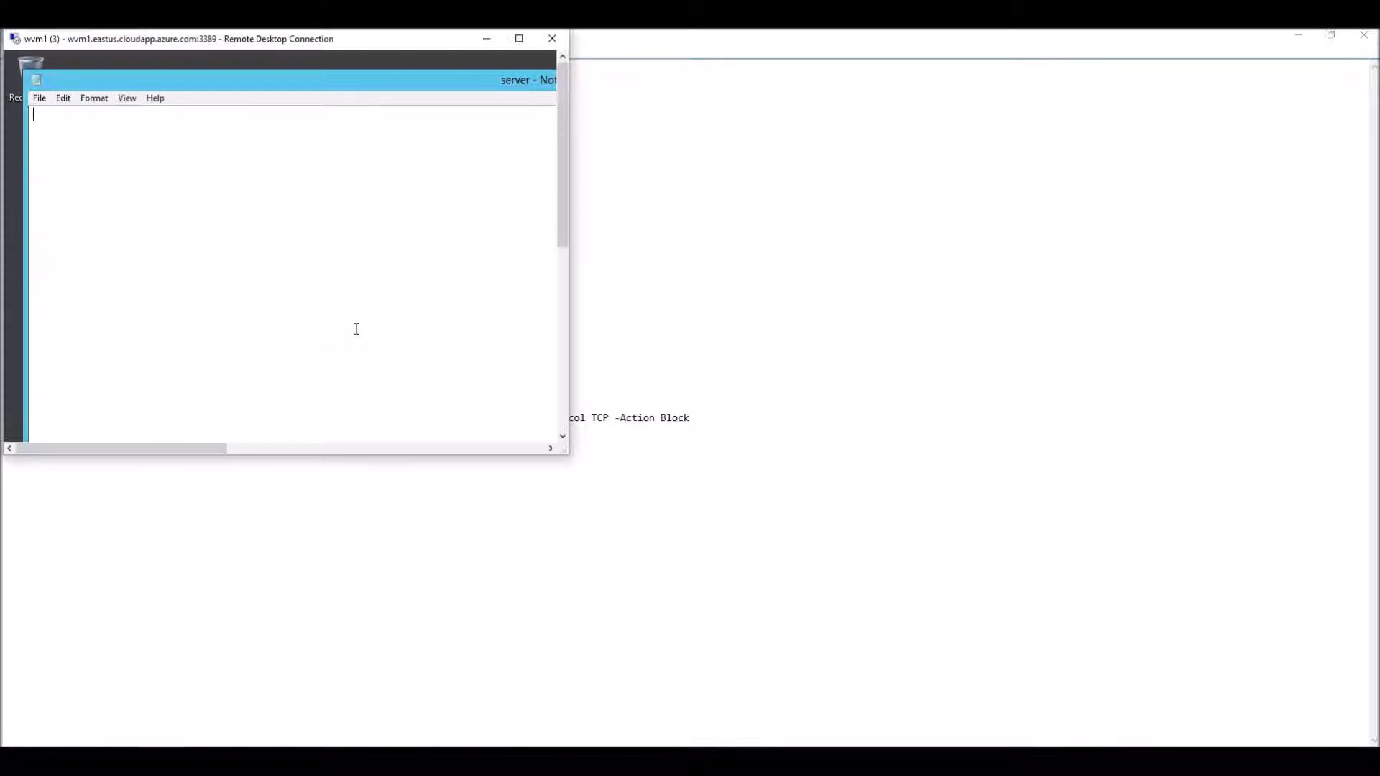
pyautogui.doubleClick(214, 38)
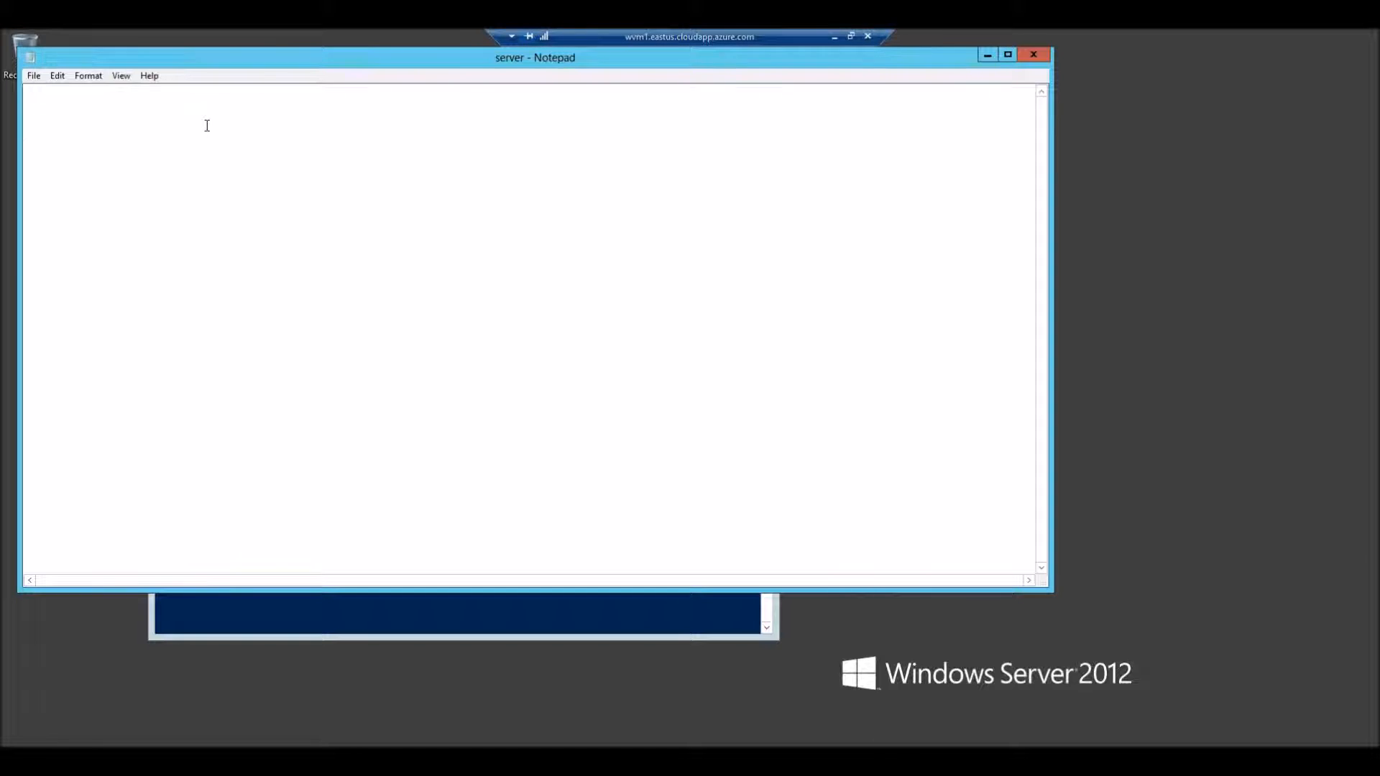
pyautogui.hotkey('ctrl', 'v')
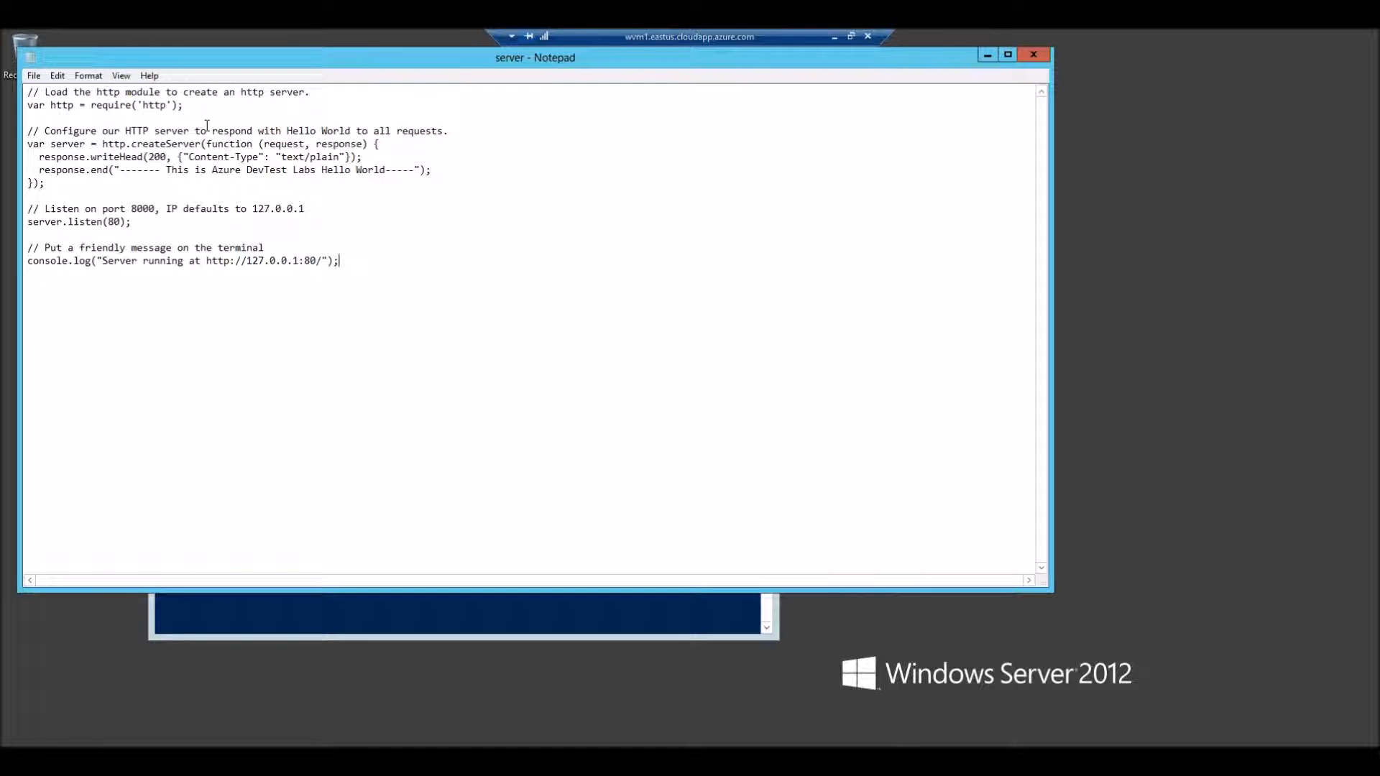
pyautogui.click(1042, 58)
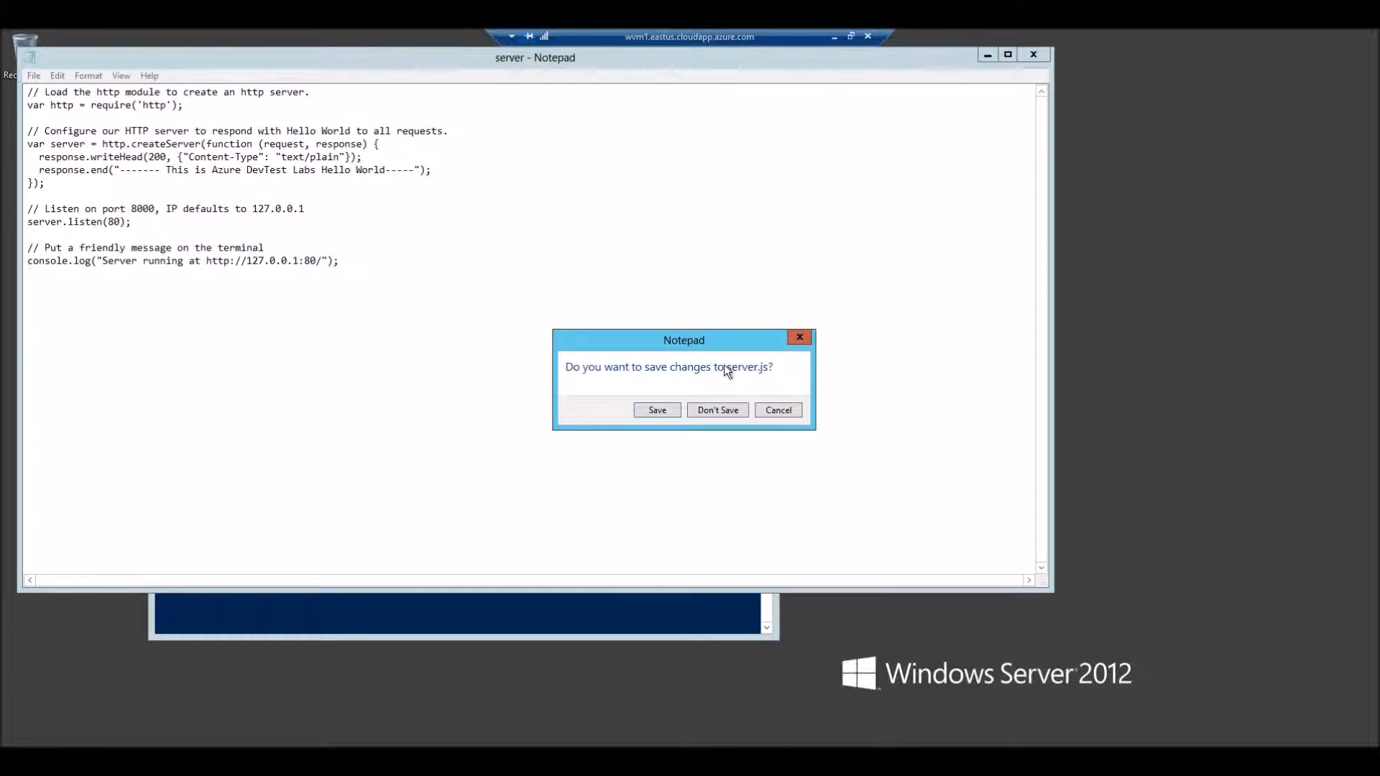
pyautogui.click(657, 408)
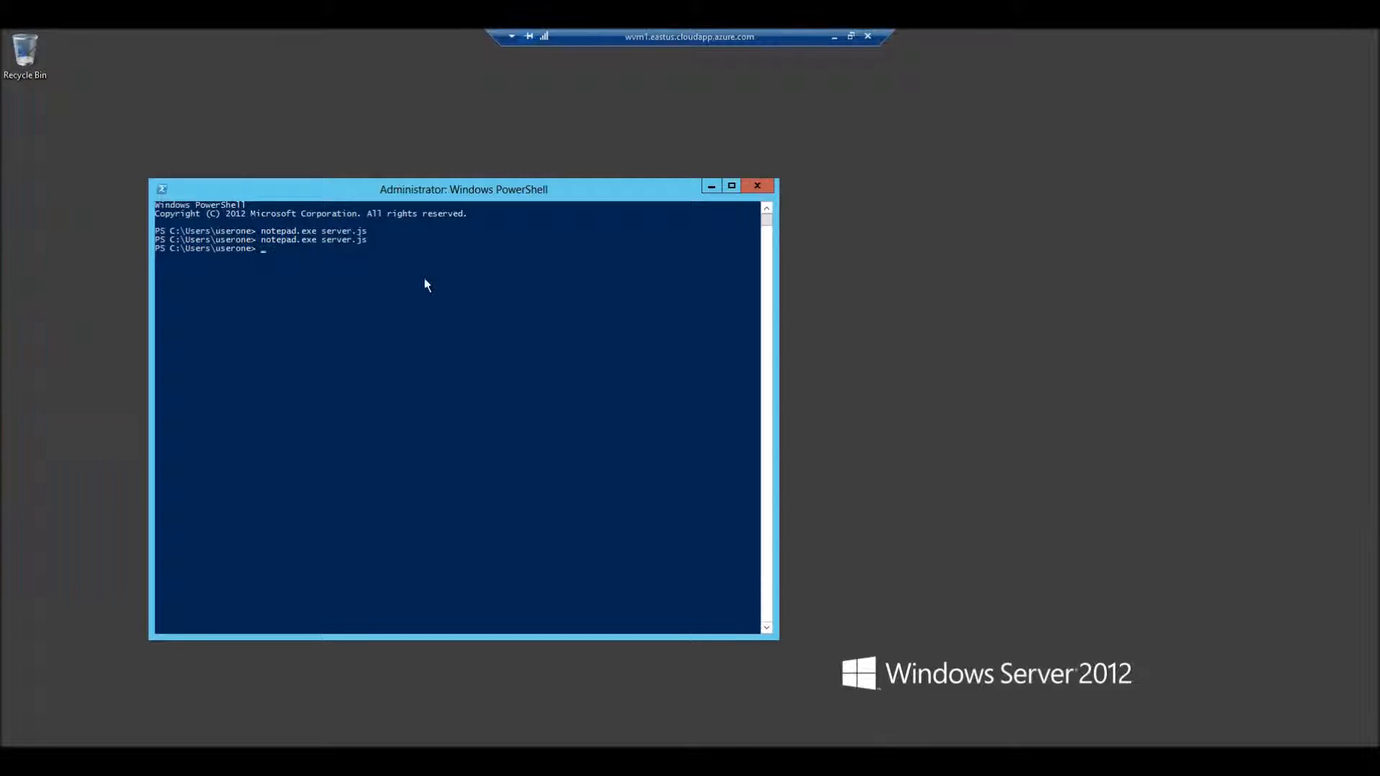
# Step: Check the installed Node version with node --version in wvm1's PowerShell and start the server with node server.js
pyautogui.write('n')
pyautogui.write('ode --version')
pyautogui.press('Return')
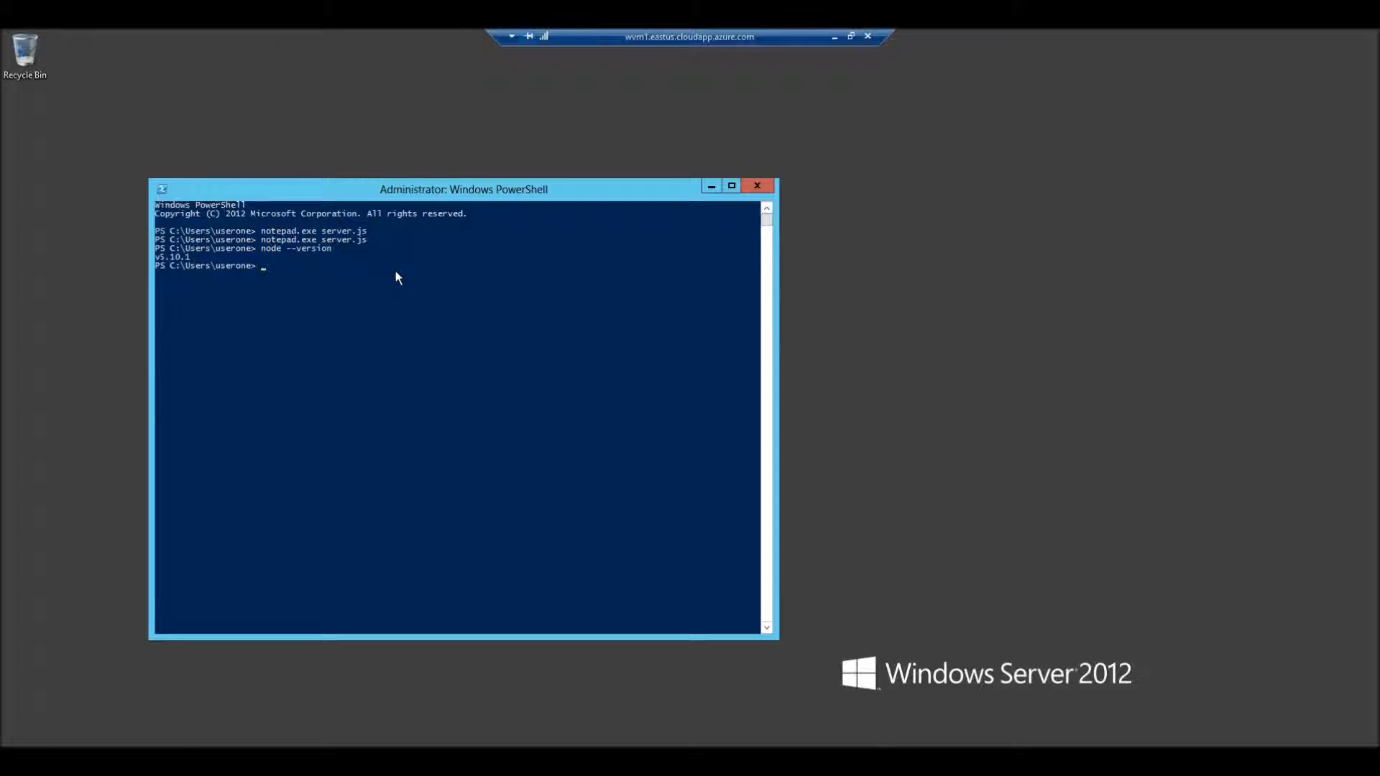
pyautogui.write('node server.js')
pyautogui.press('Return')
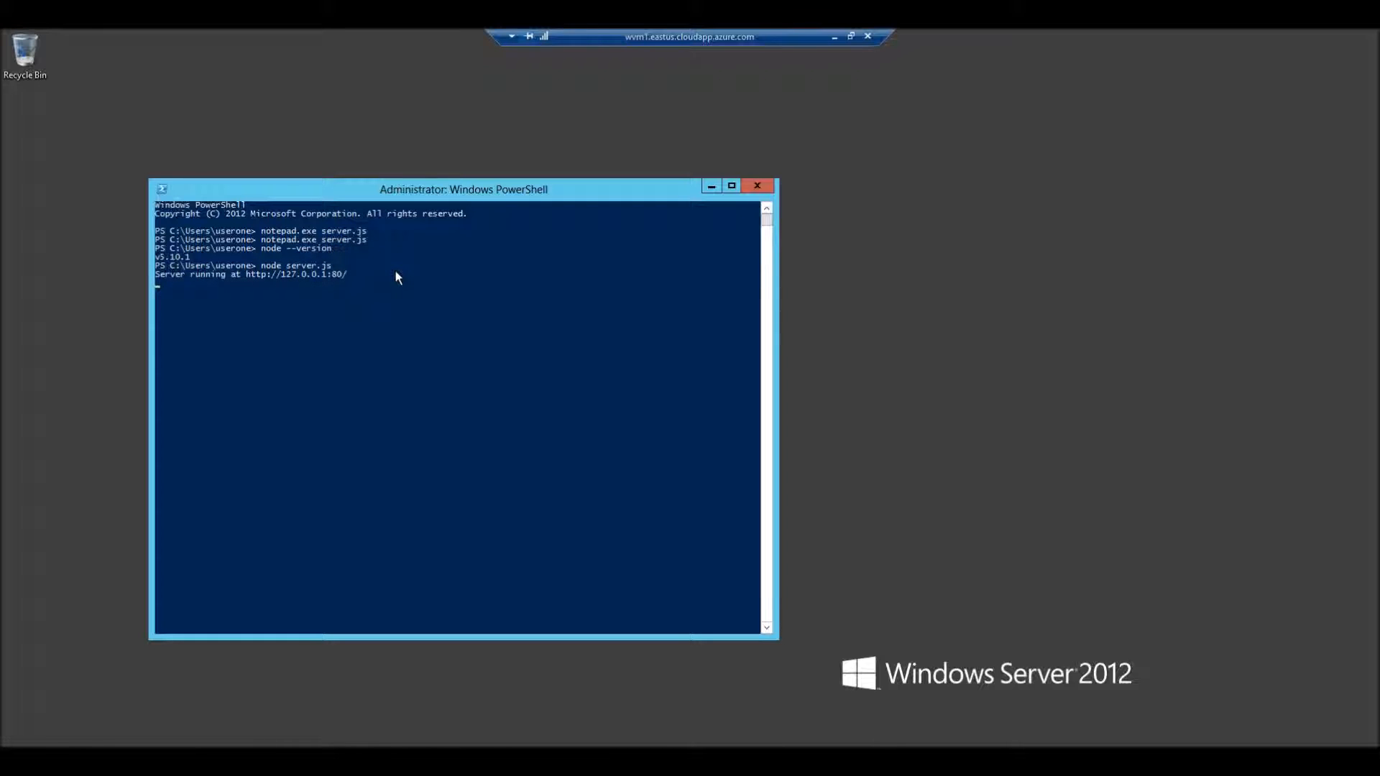
# Step: Copy wvm1's public IP address from the Azure portal and load 13.92.86.39 in a new browser tab
pyautogui.doubleClick(625, 30)
pyautogui.click(628, 34)
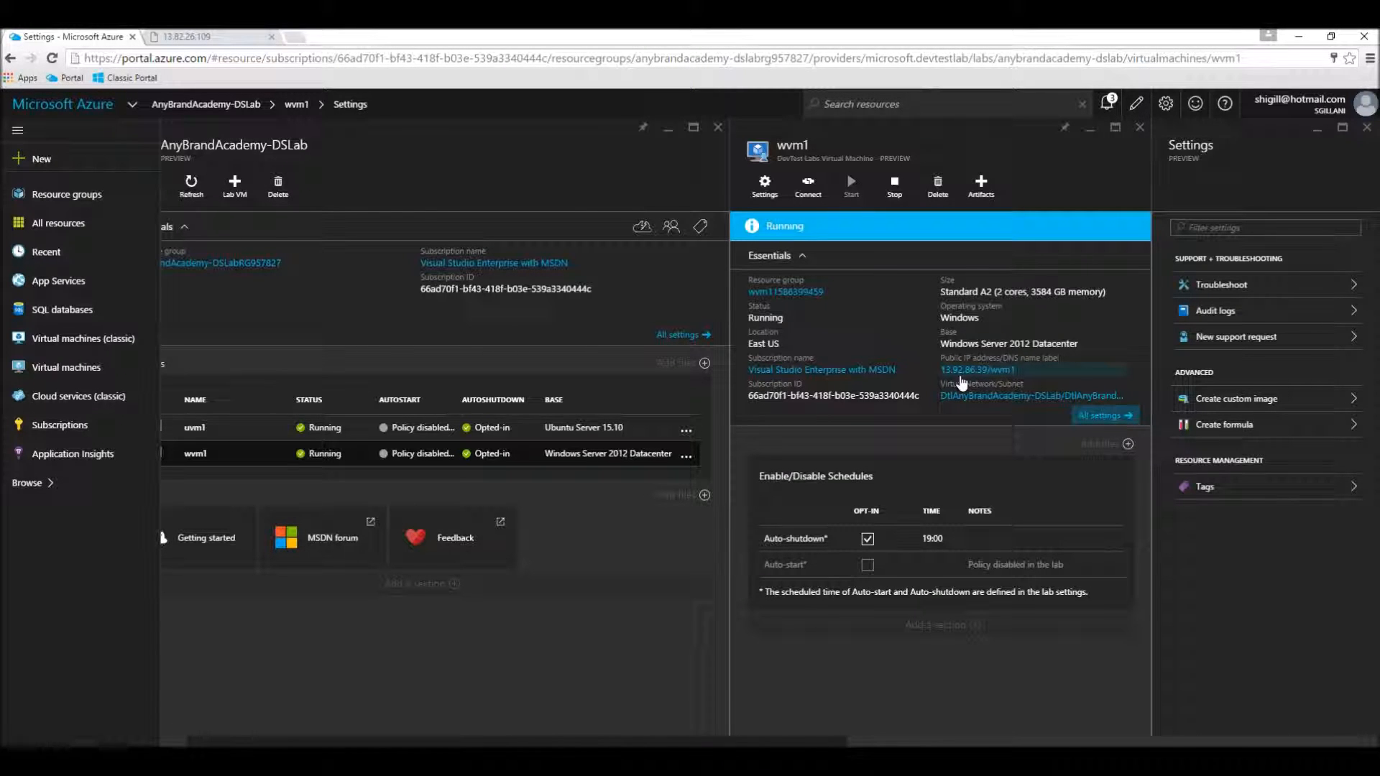
pyautogui.click(959, 373)
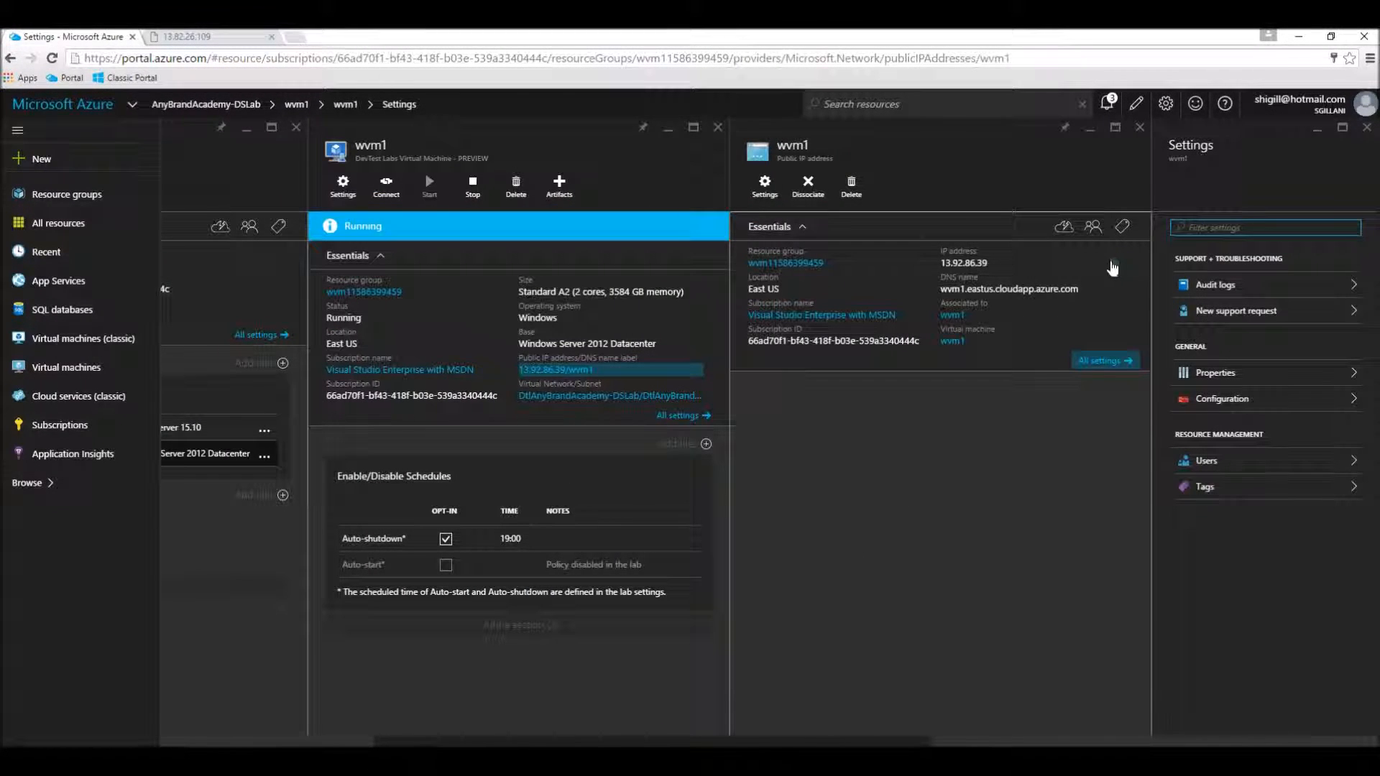
pyautogui.click(1114, 265)
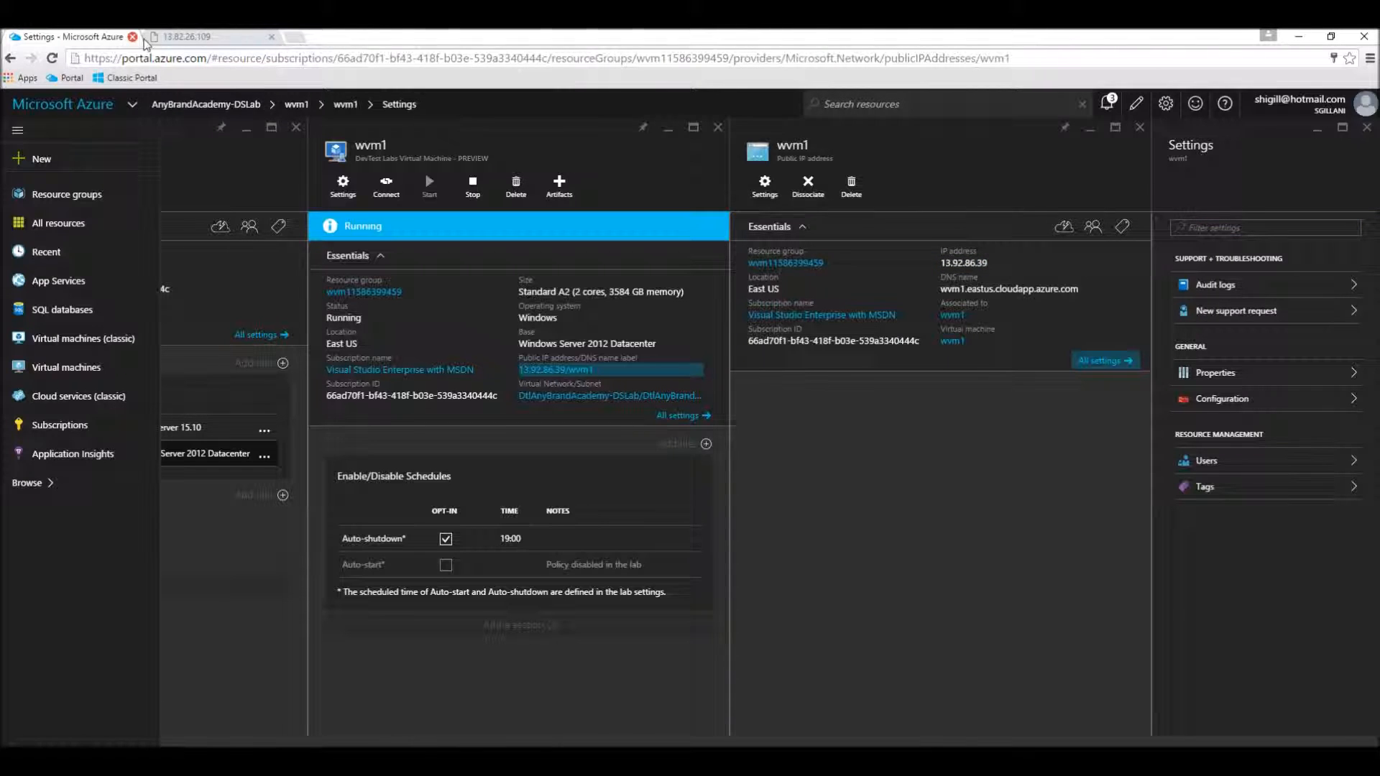
pyautogui.click(183, 35)
pyautogui.click(180, 58)
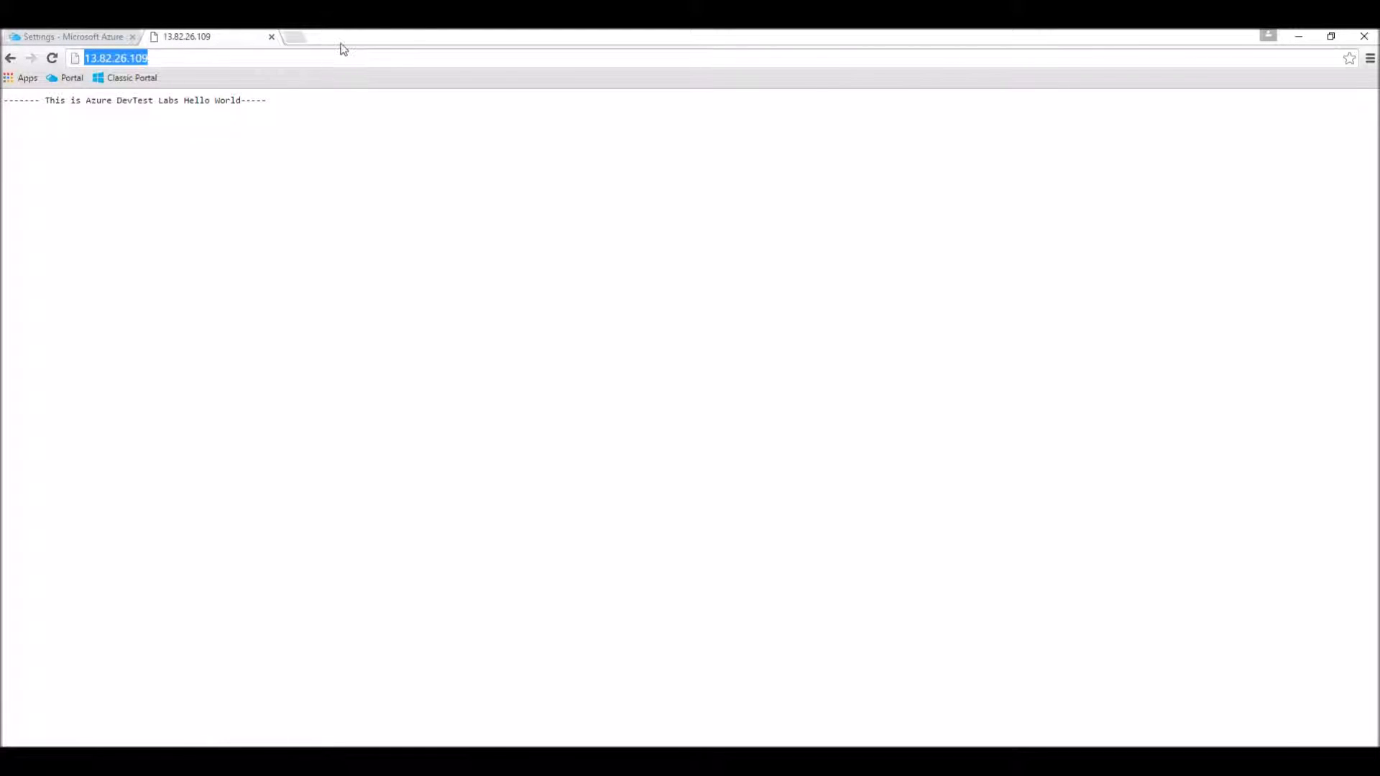
pyautogui.click(304, 41)
pyautogui.hotkey('ctrl', 'v')
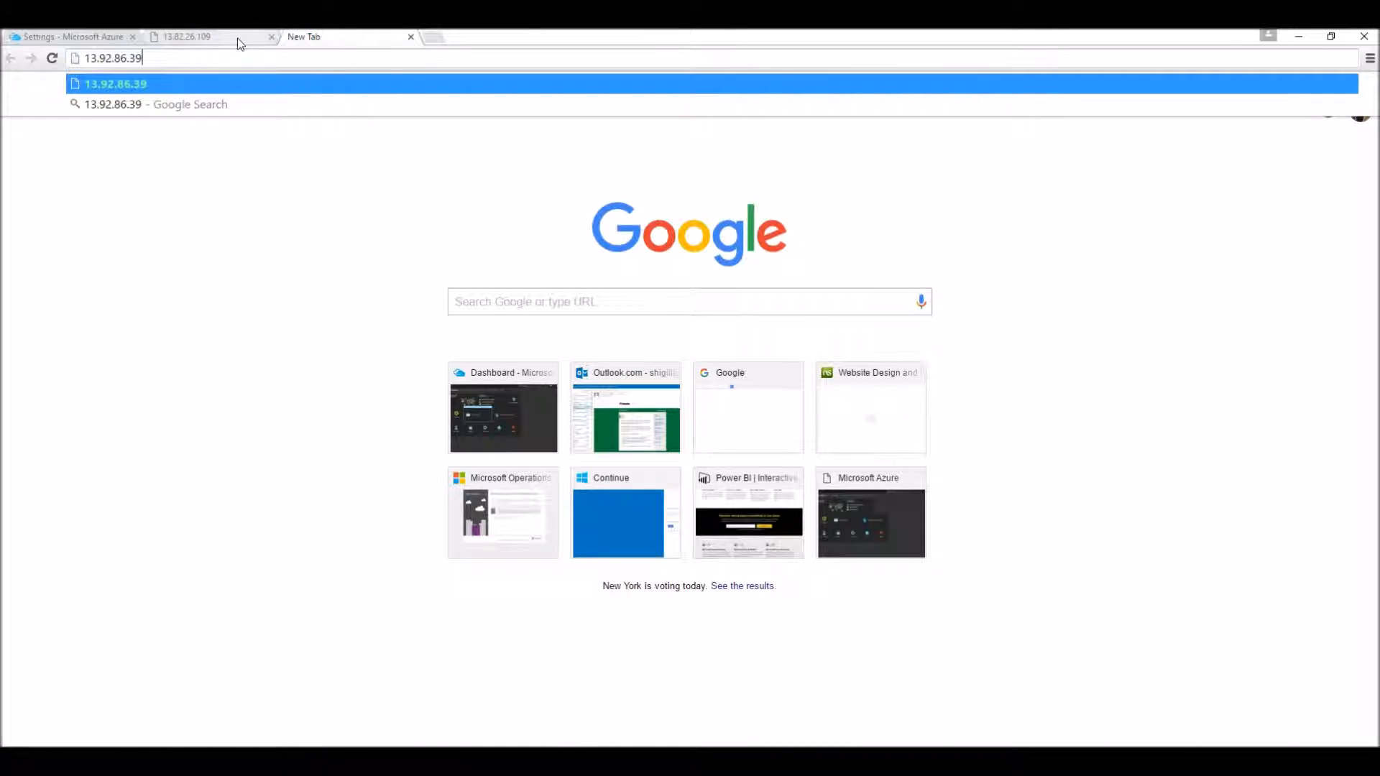
pyautogui.press('Return')
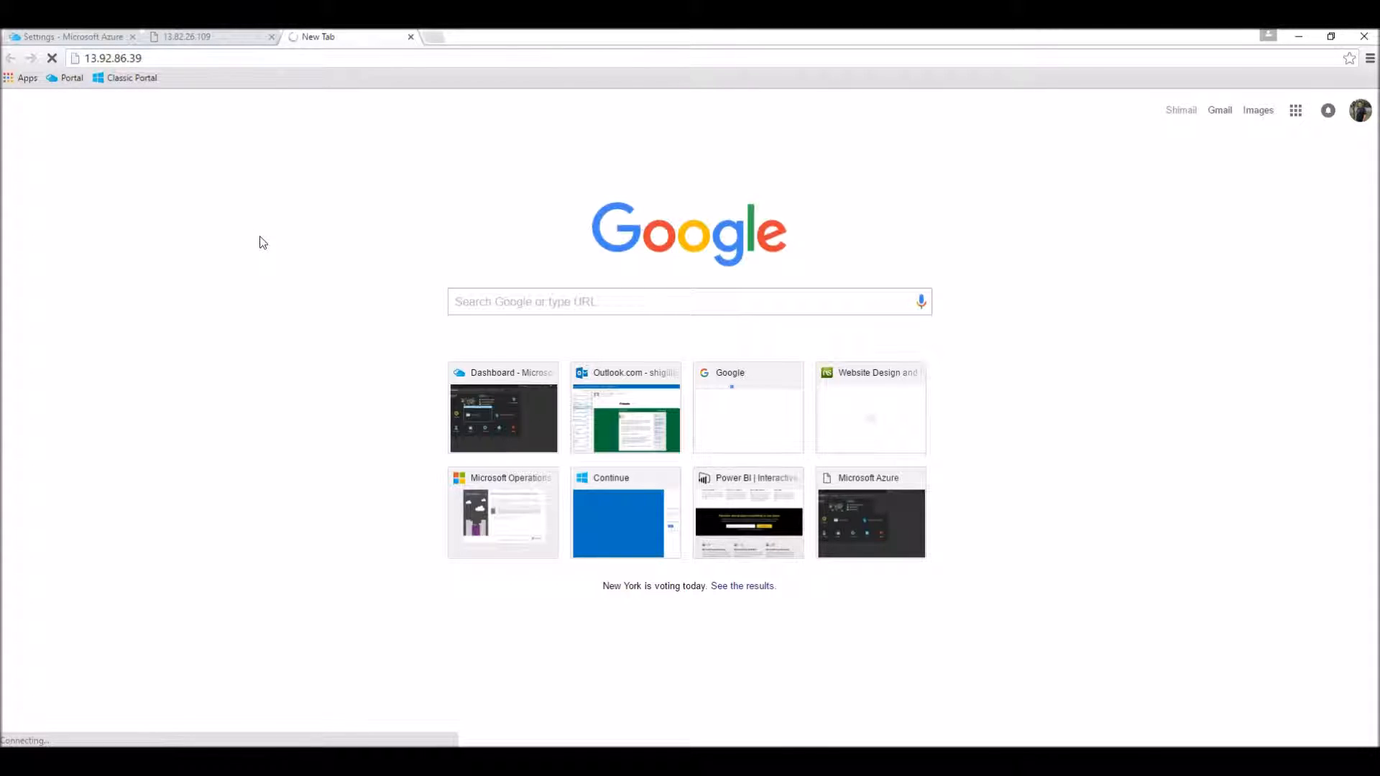
# Step: Return to the wvm1 remote desktop and turn off Windows Firewall for both private and public networks
pyautogui.moveTo(377, 762)
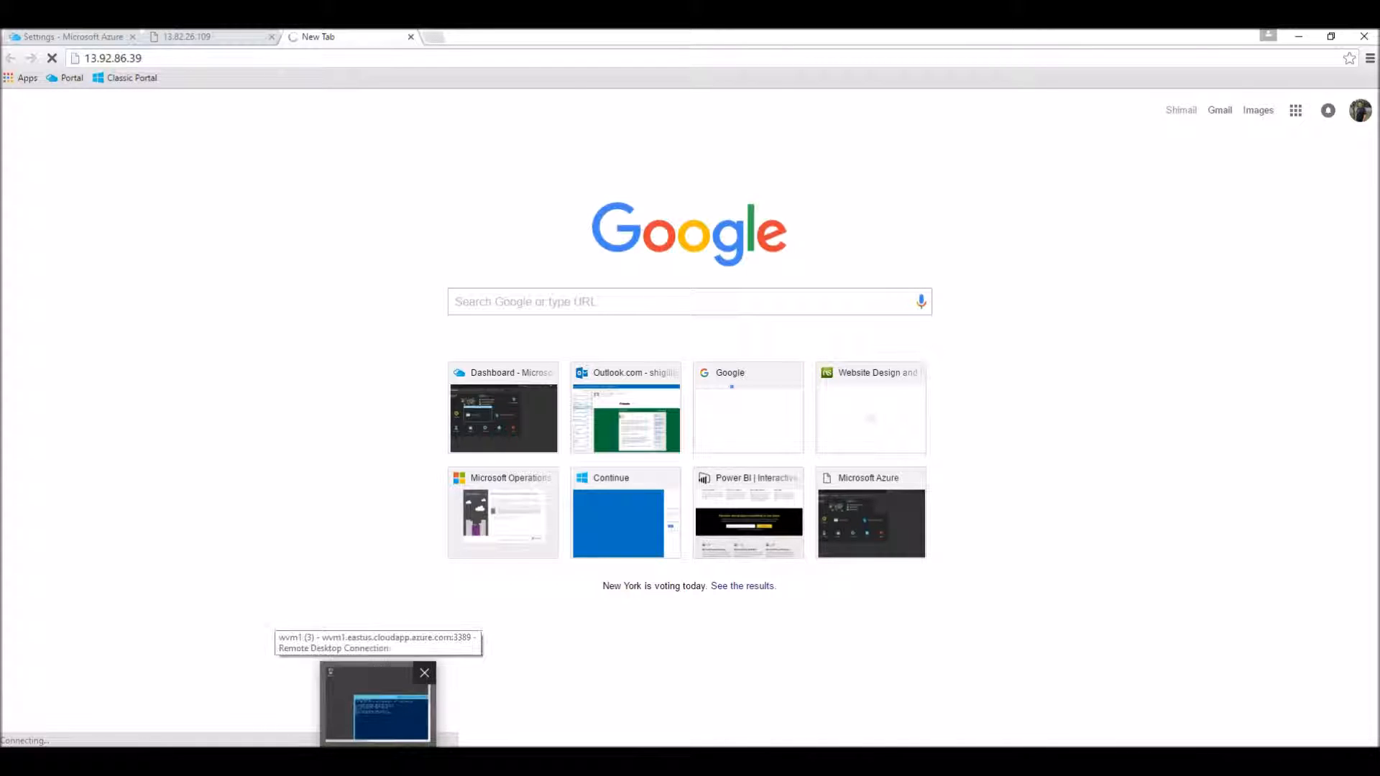
pyautogui.click(377, 704)
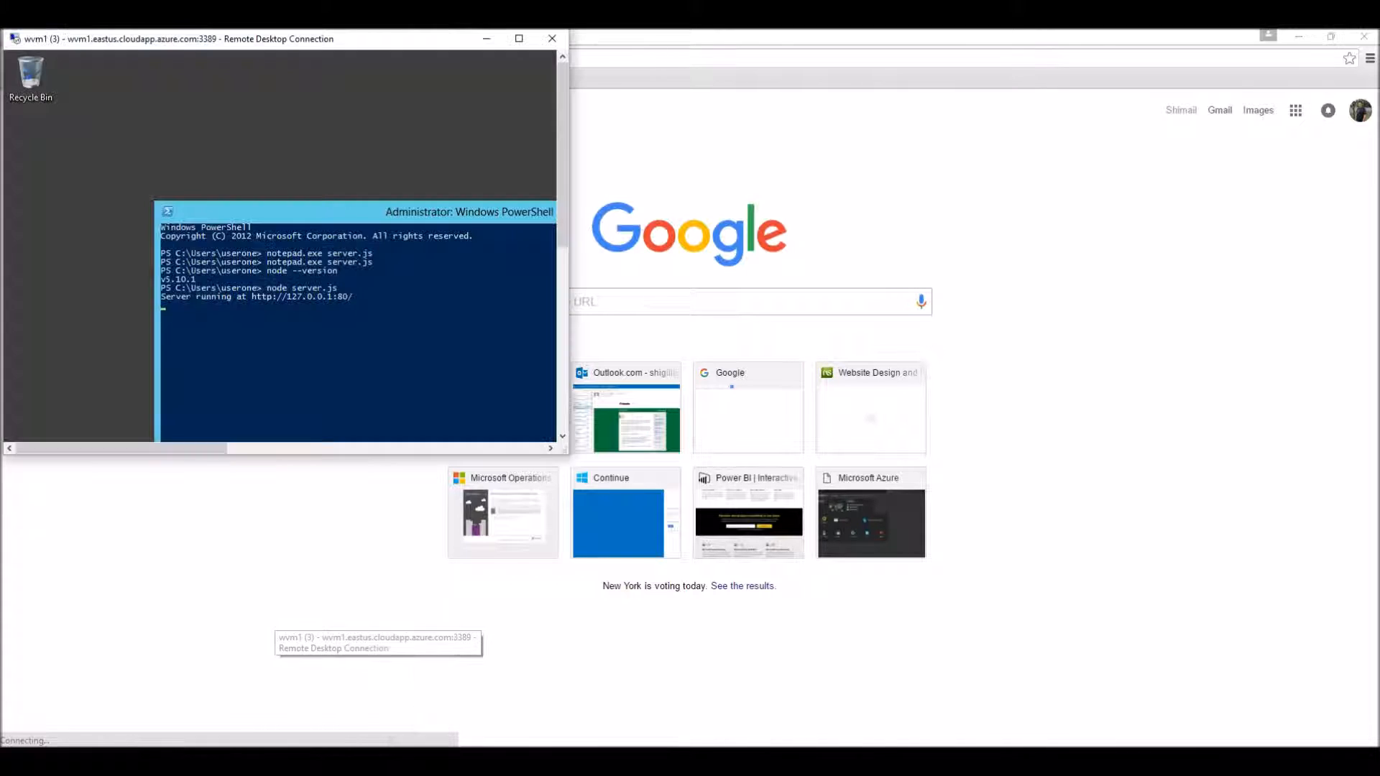
pyautogui.doubleClick(208, 38)
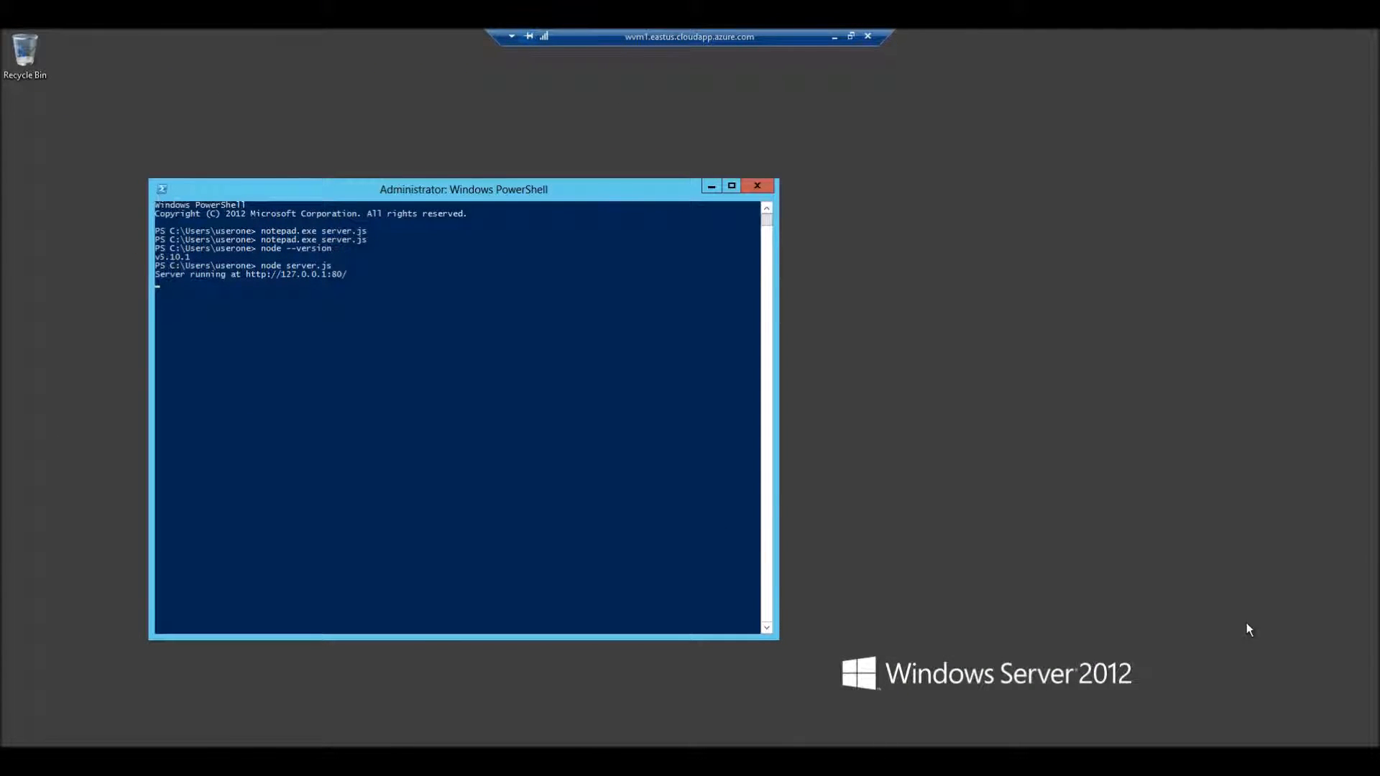
pyautogui.press('super')
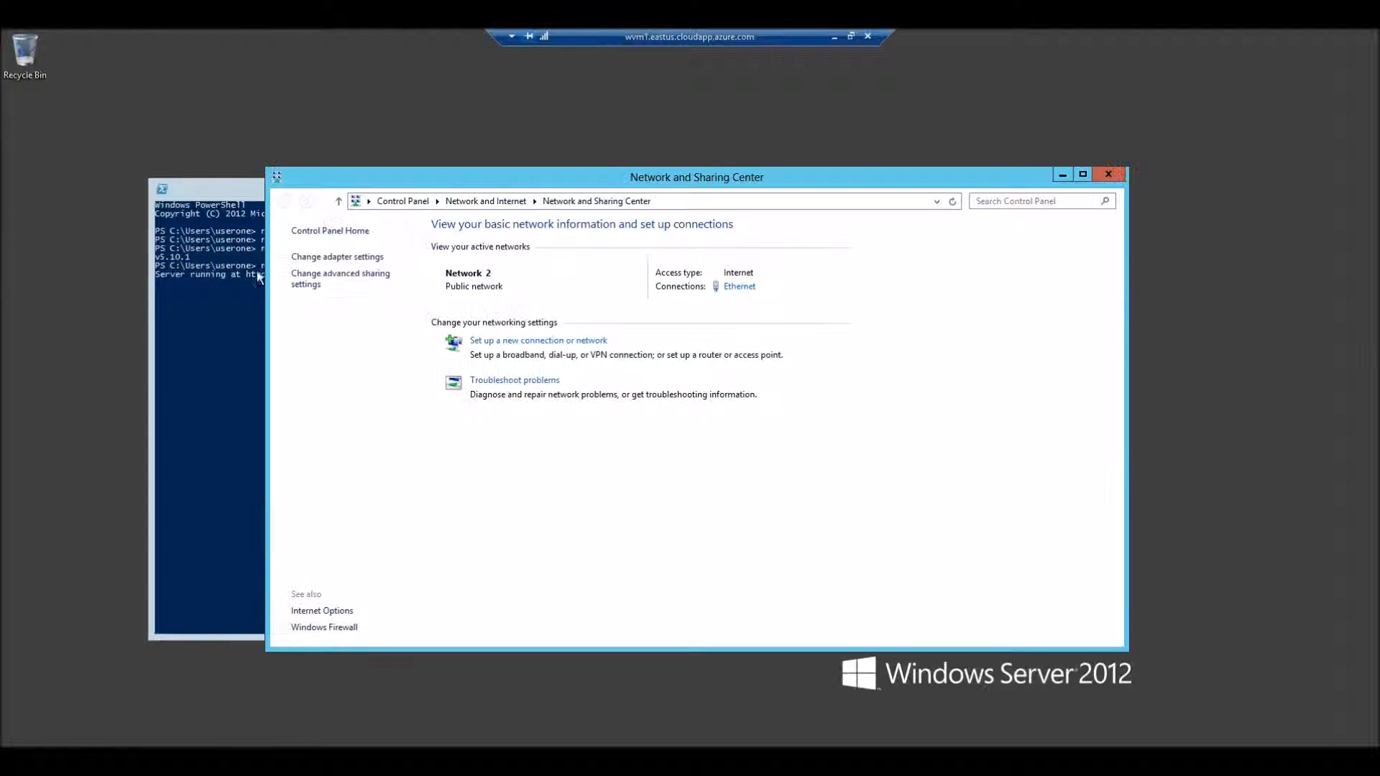
pyautogui.click(299, 628)
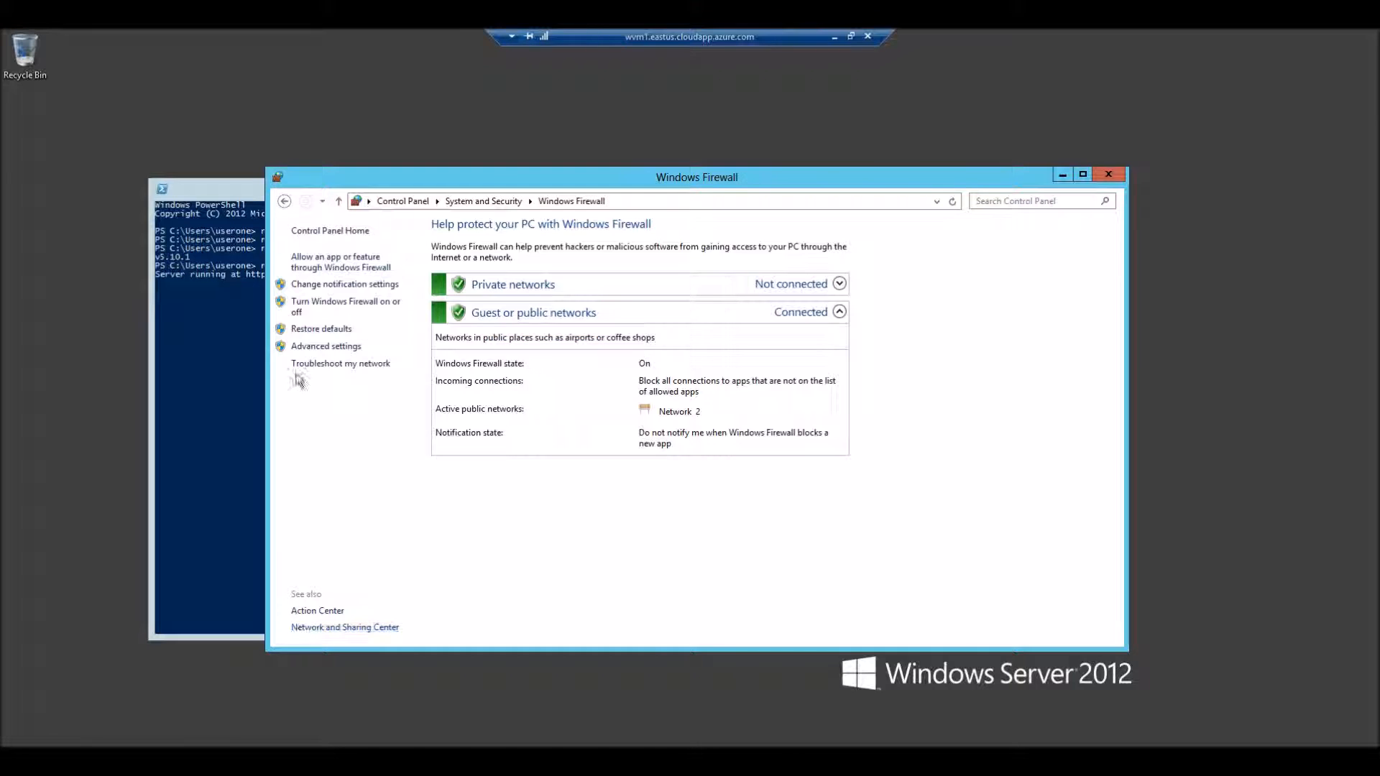
pyautogui.click(299, 305)
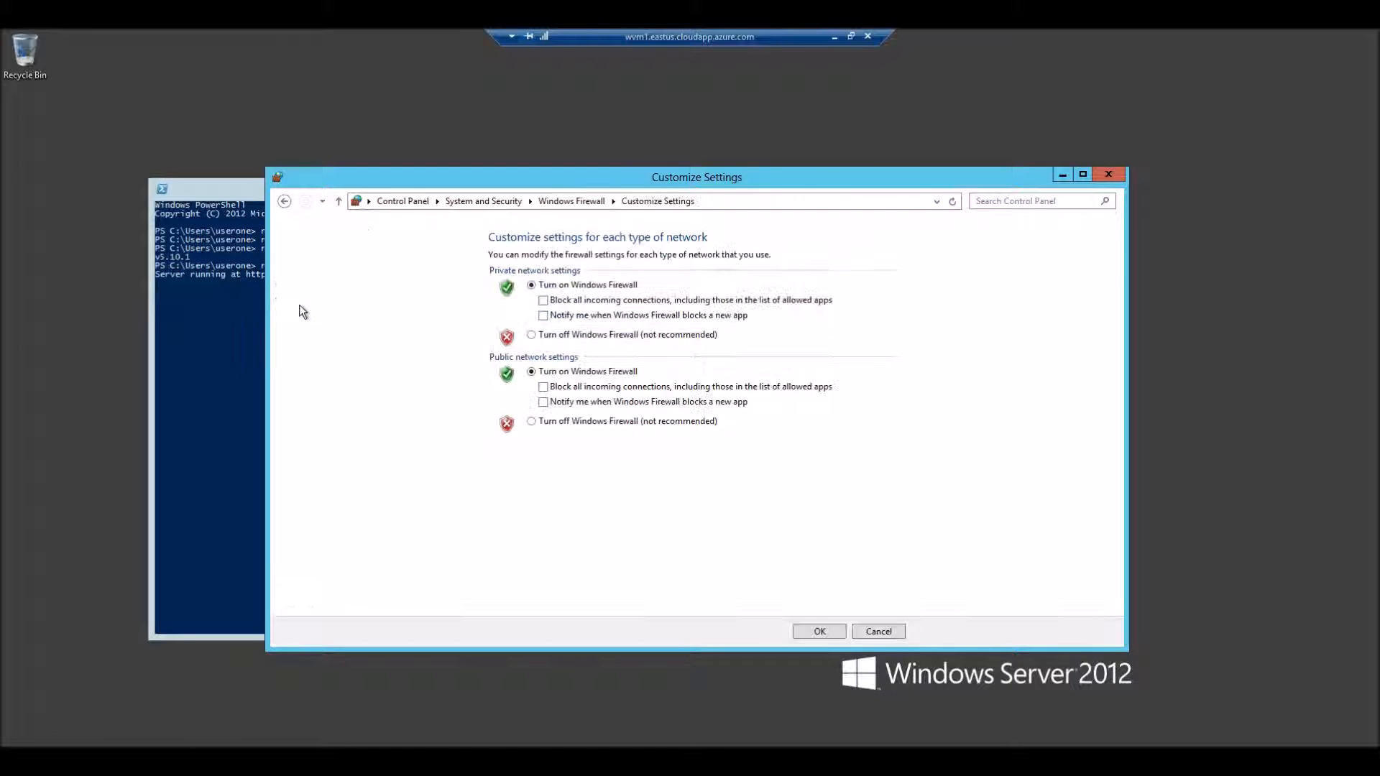
pyautogui.click(532, 335)
pyautogui.click(532, 421)
pyautogui.click(797, 631)
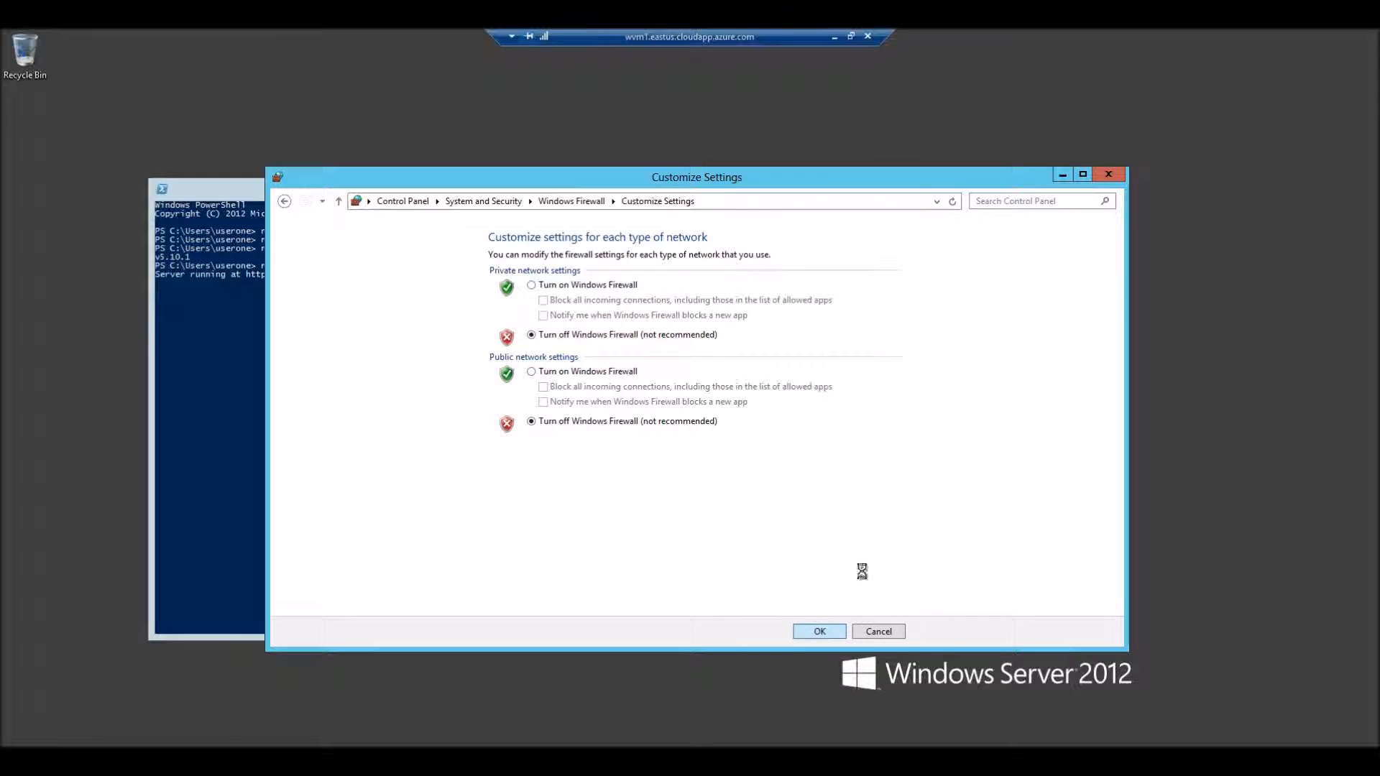
pyautogui.click(1060, 174)
# Step: Switch back to the browser and check the page served from 13.92.86.39
pyautogui.doubleClick(719, 34)
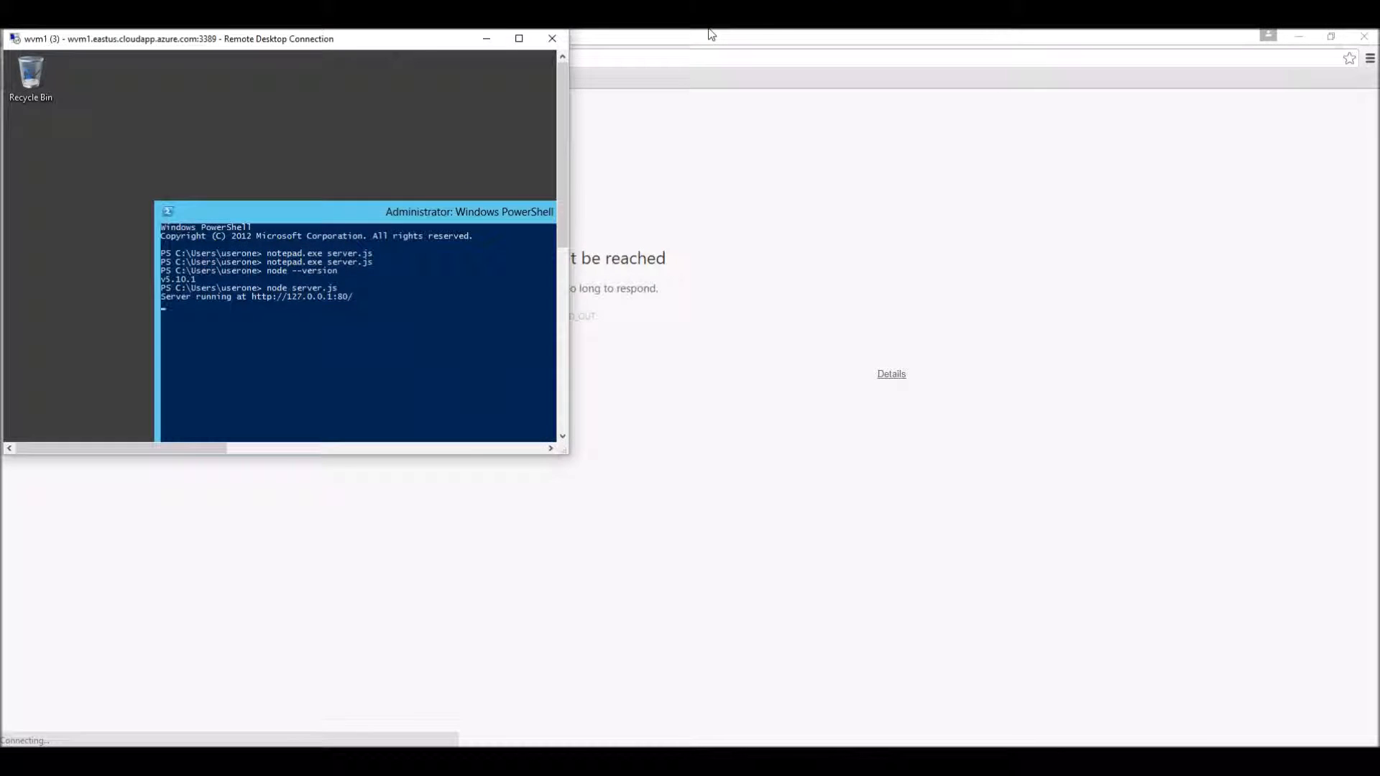
pyautogui.click(610, 42)
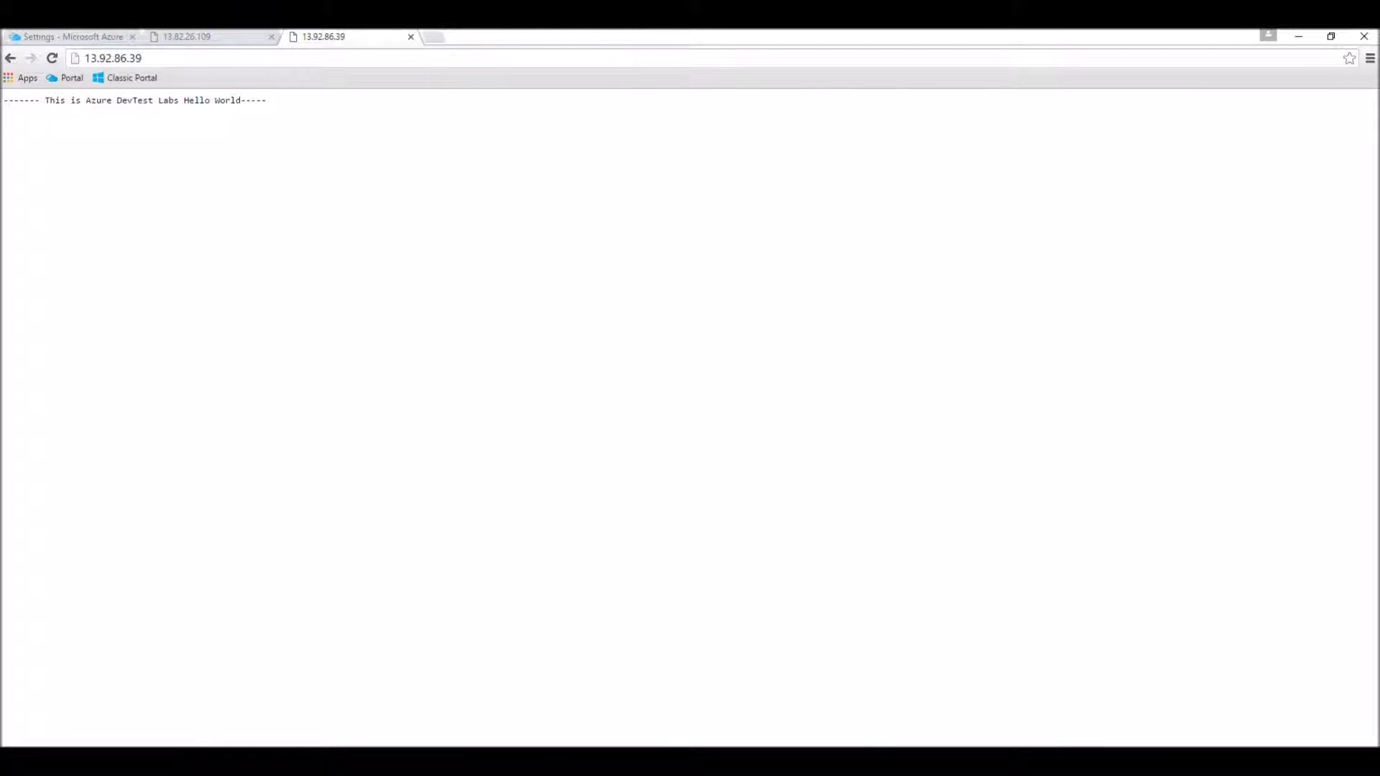
pyautogui.moveTo(230, 760)
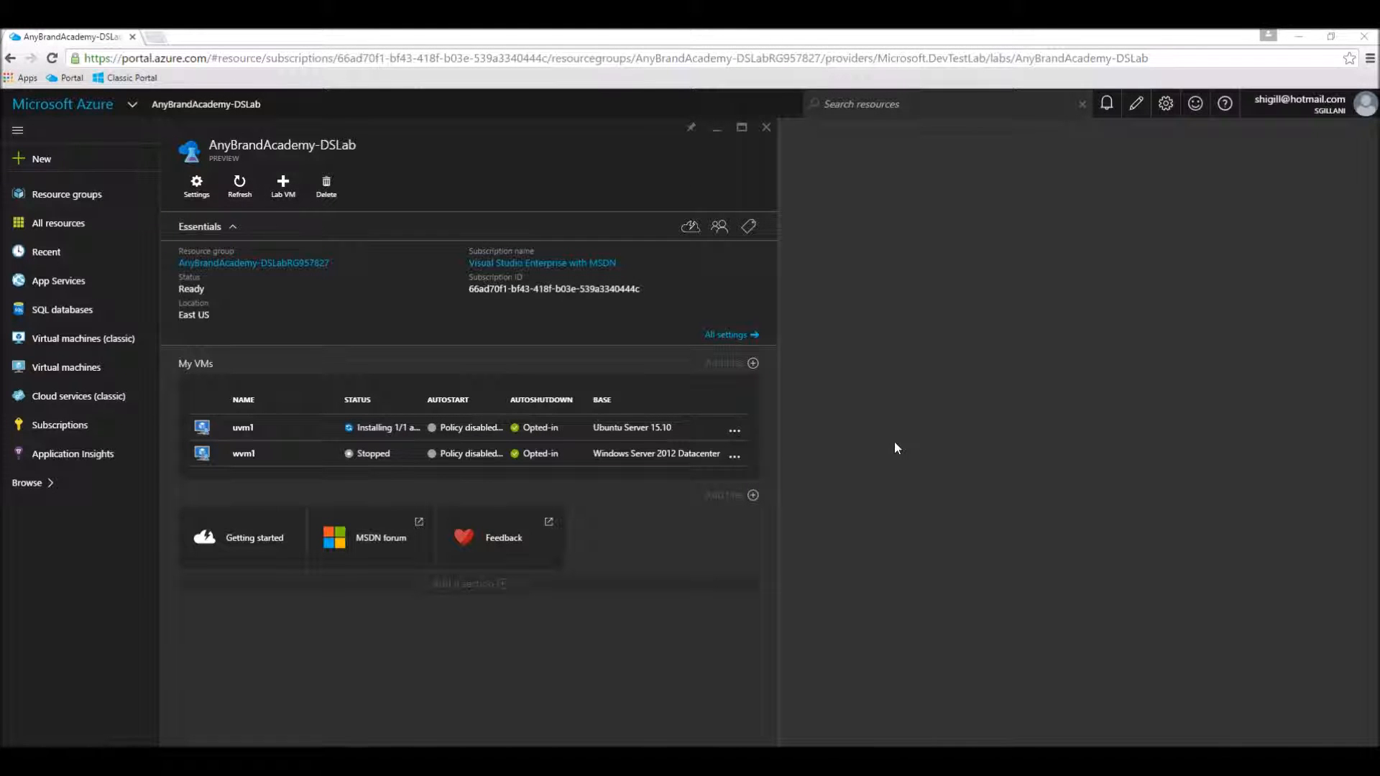
# Step: Check the portal notifications and delete the stopped wvm1 virtual machine from the AnyBrandAcademy-DSLab lab
pyautogui.click(1104, 107)
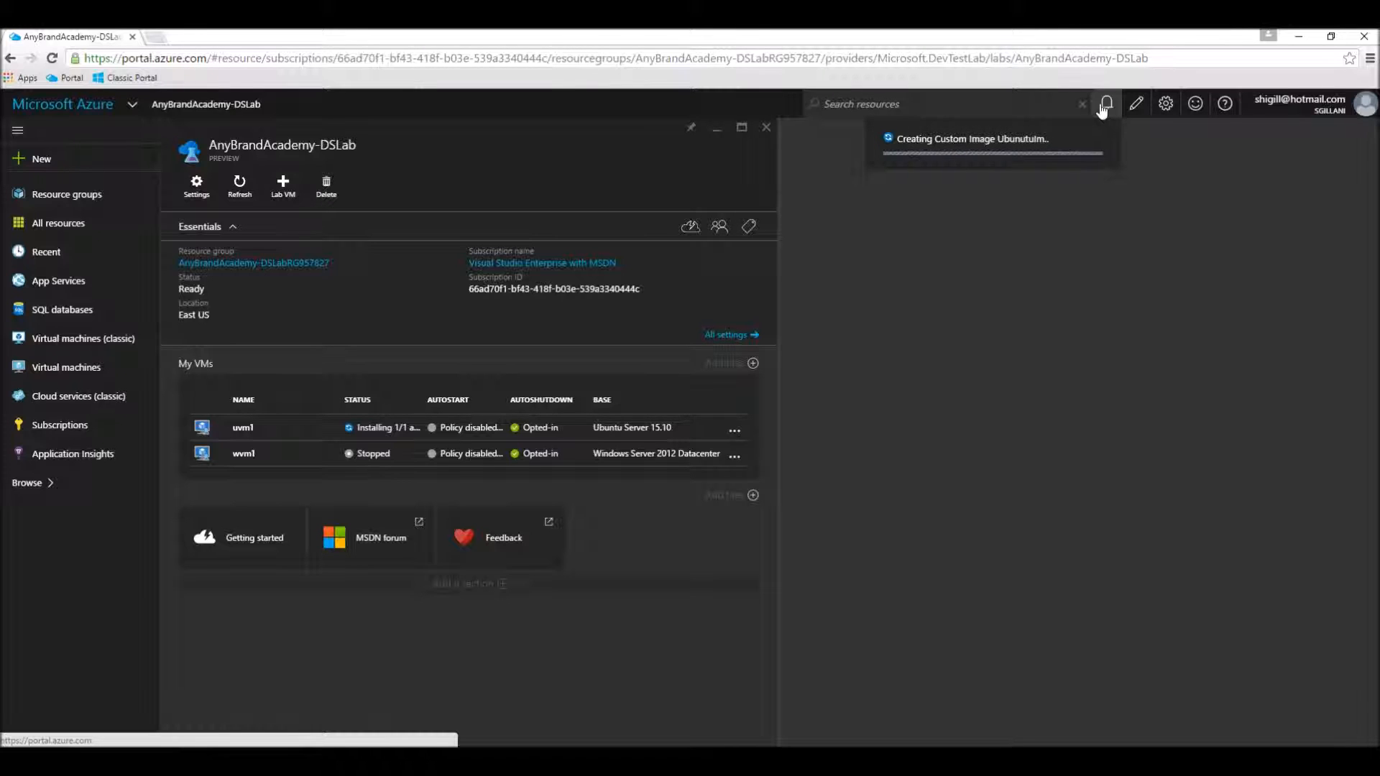
pyautogui.click(274, 466)
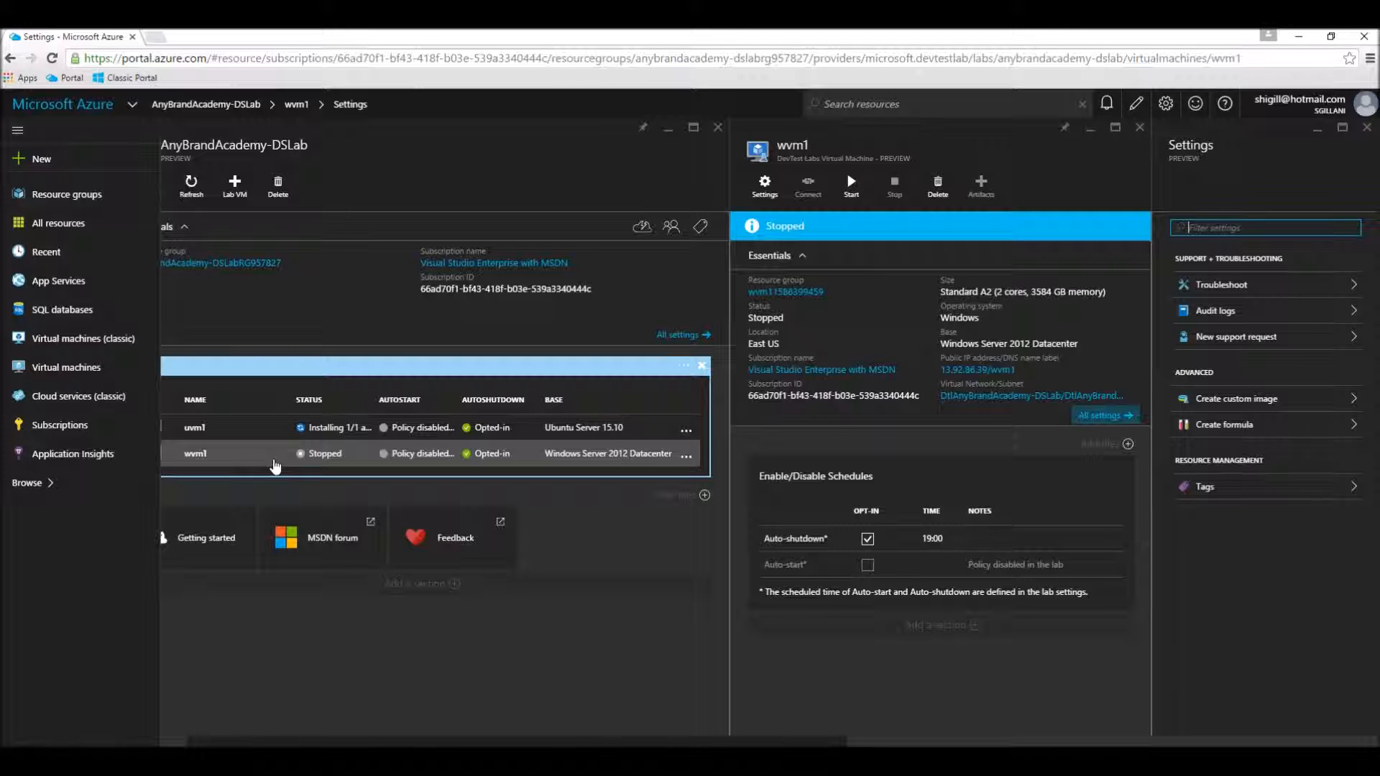
pyautogui.click(338, 455)
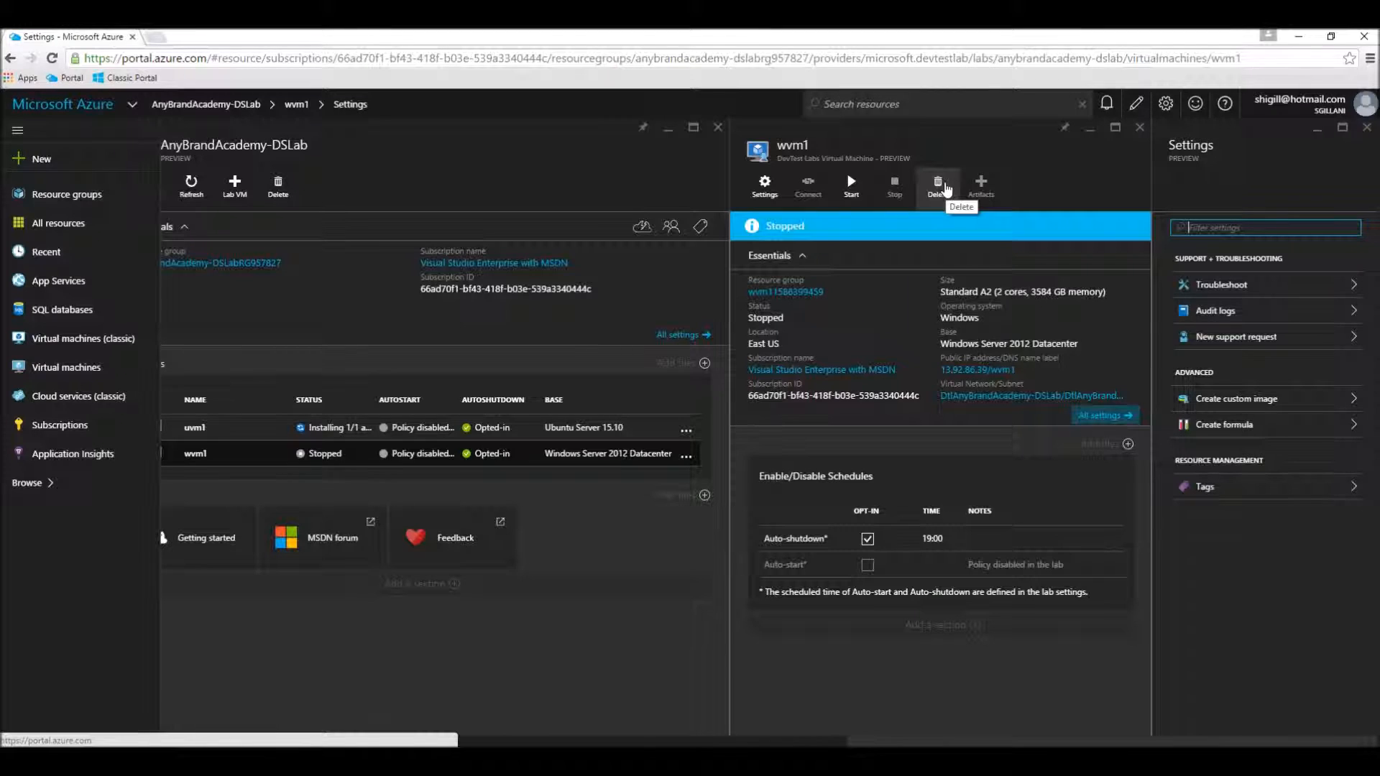
pyautogui.click(947, 190)
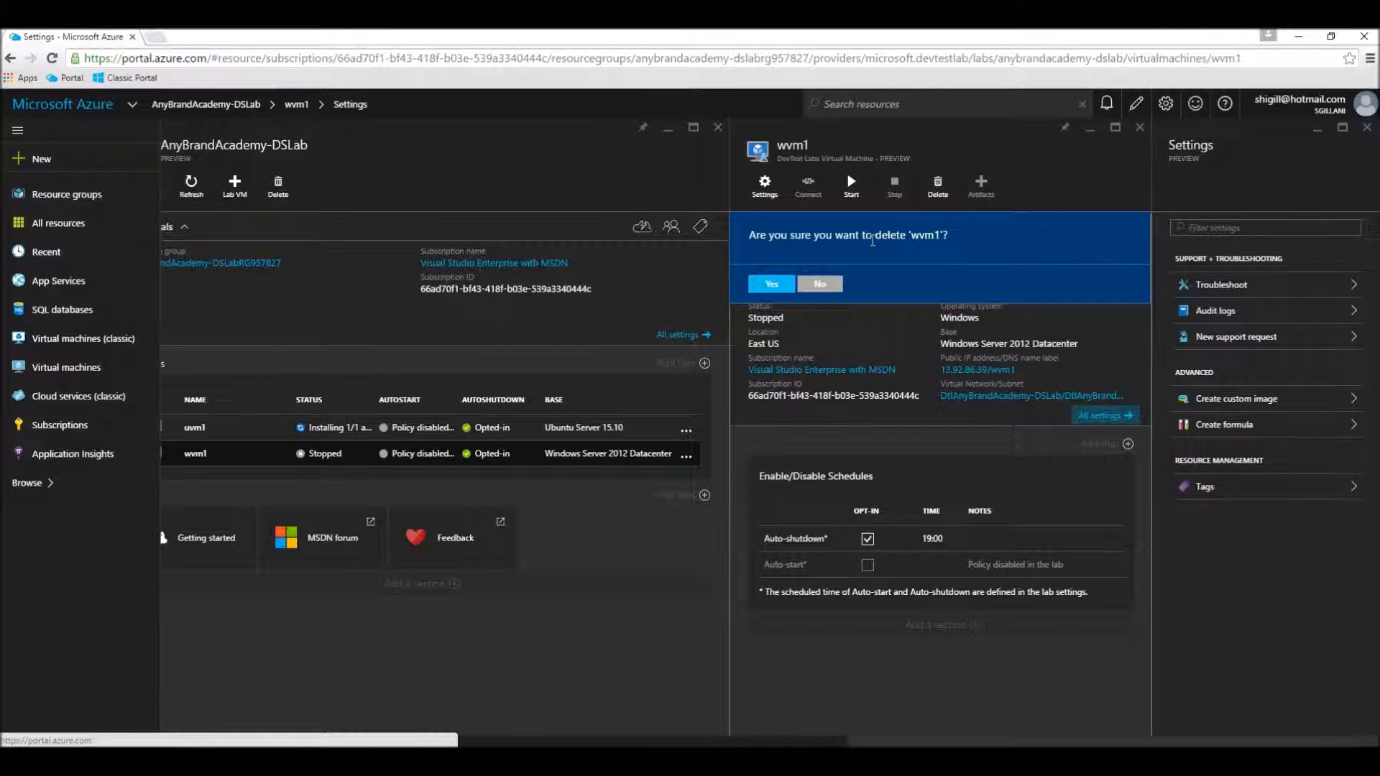
pyautogui.click(779, 286)
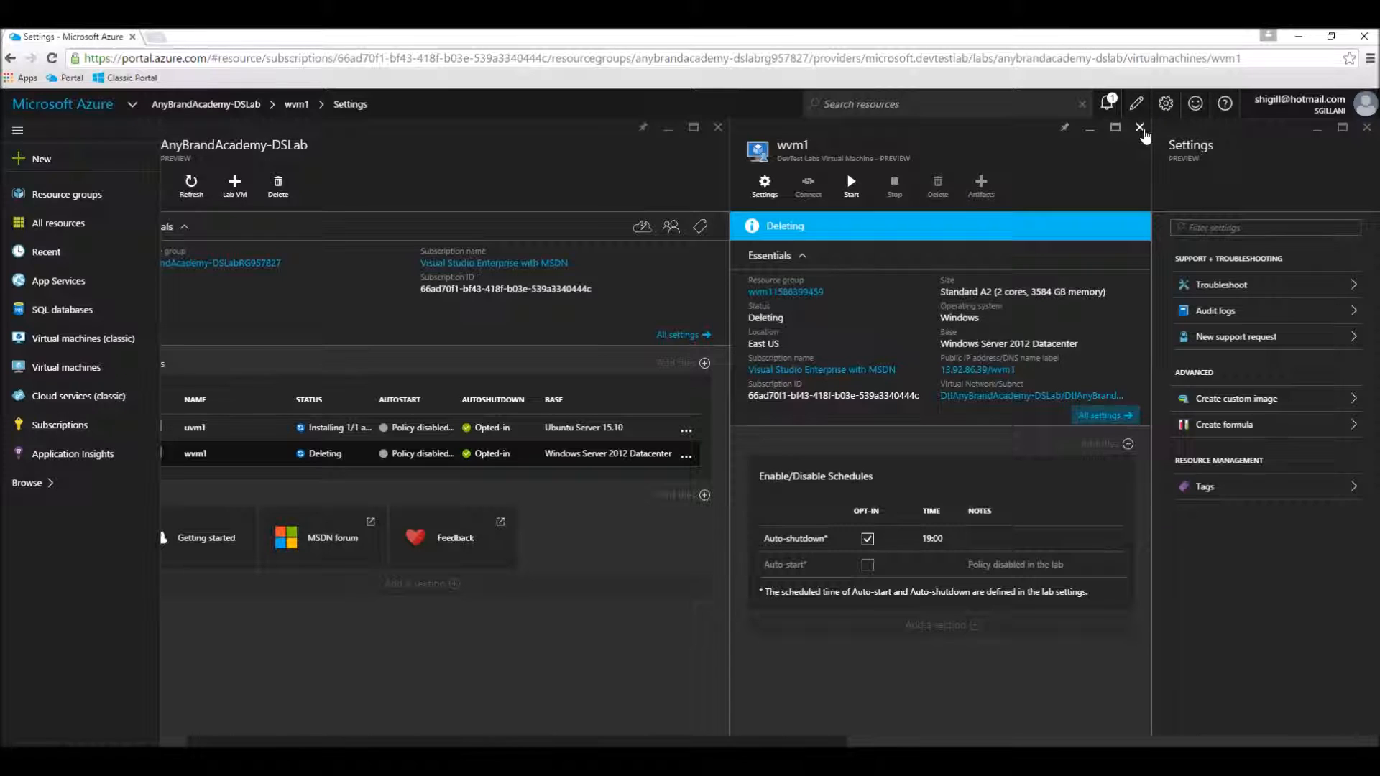
pyautogui.click(1139, 128)
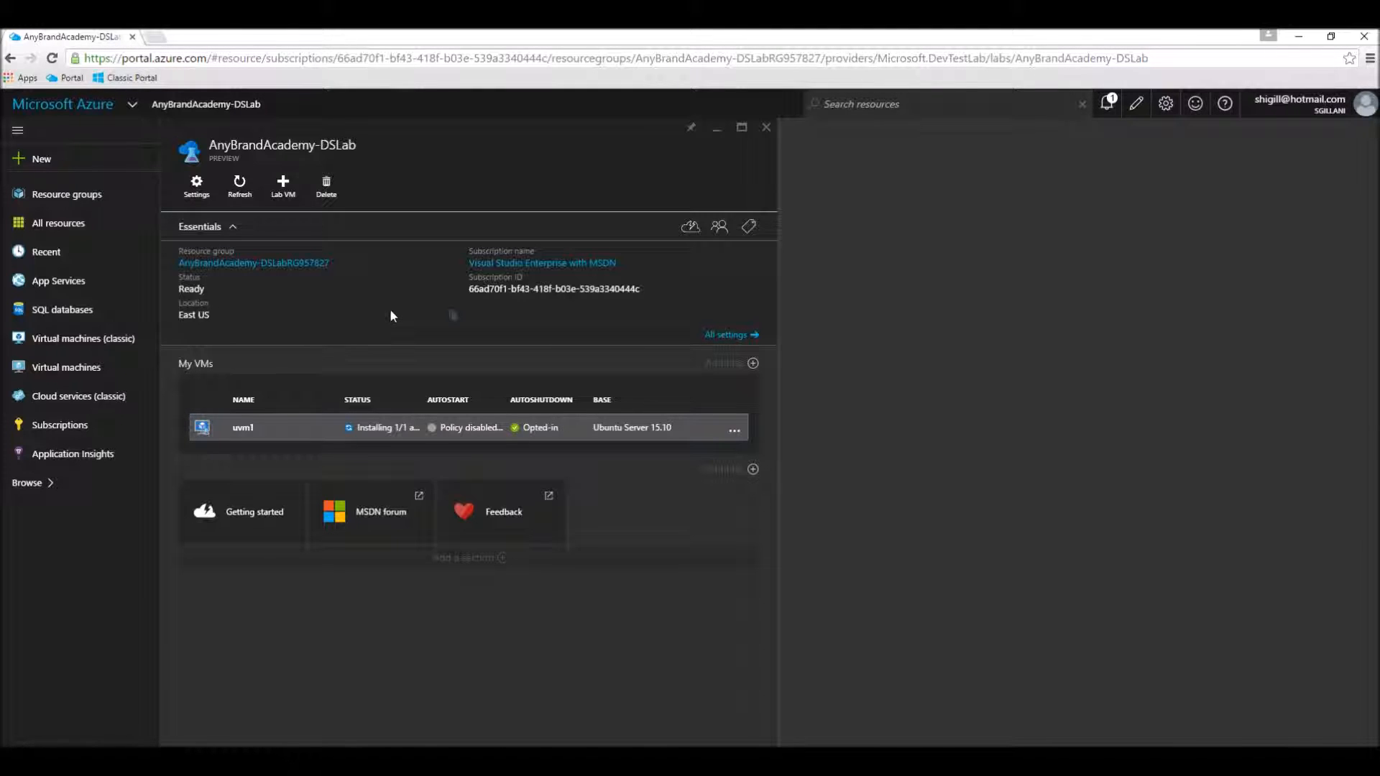
# Step: Start a new lab VM from the WindowsImageWithNodeJS custom image and name it wvm2
pyautogui.click(288, 199)
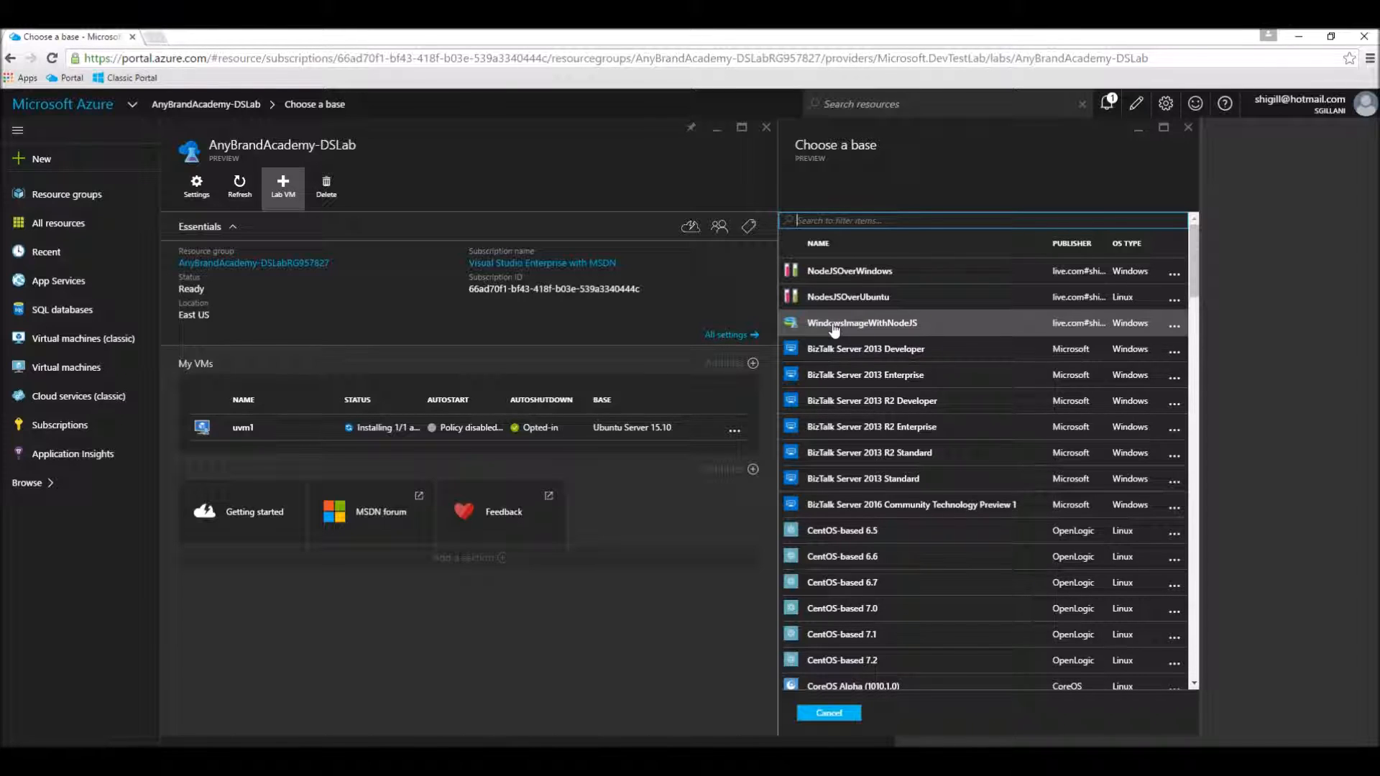
pyautogui.click(833, 327)
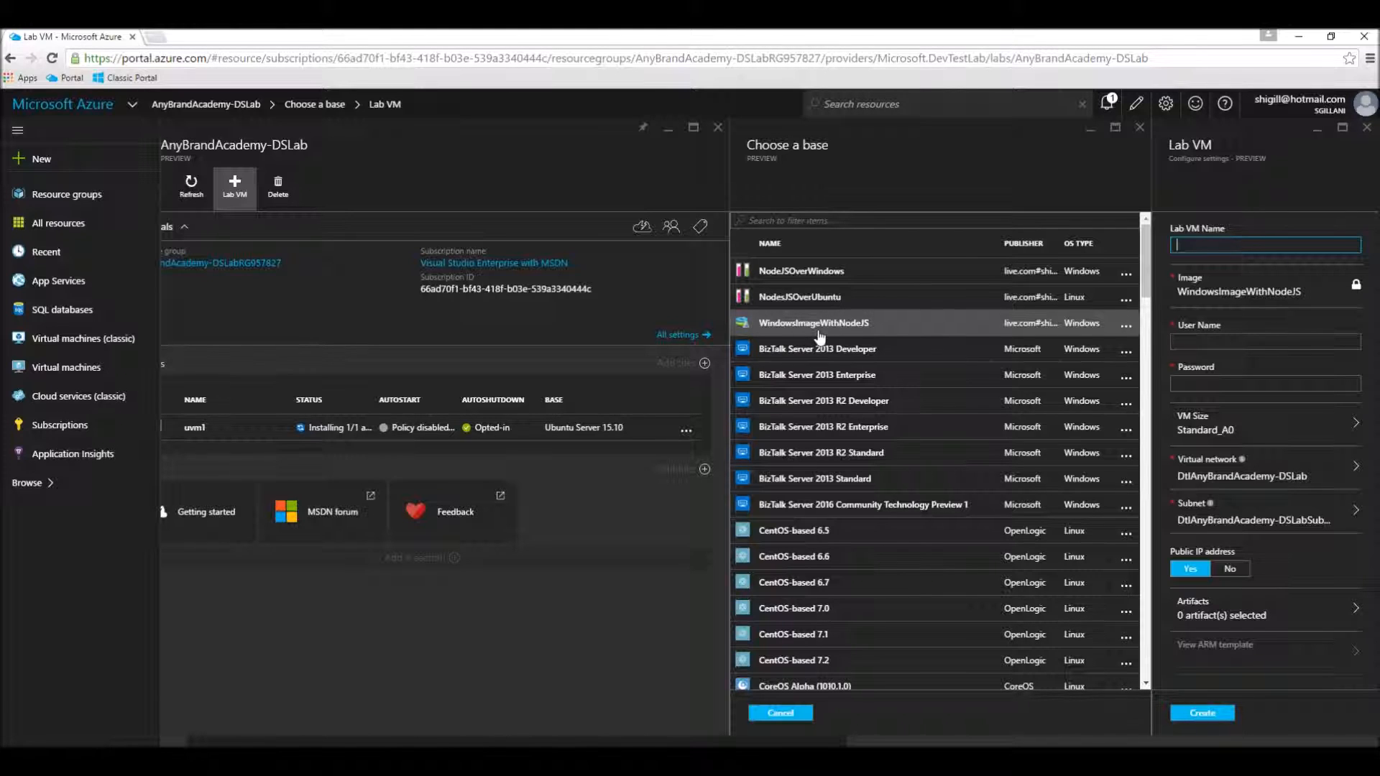
pyautogui.write('wvm')
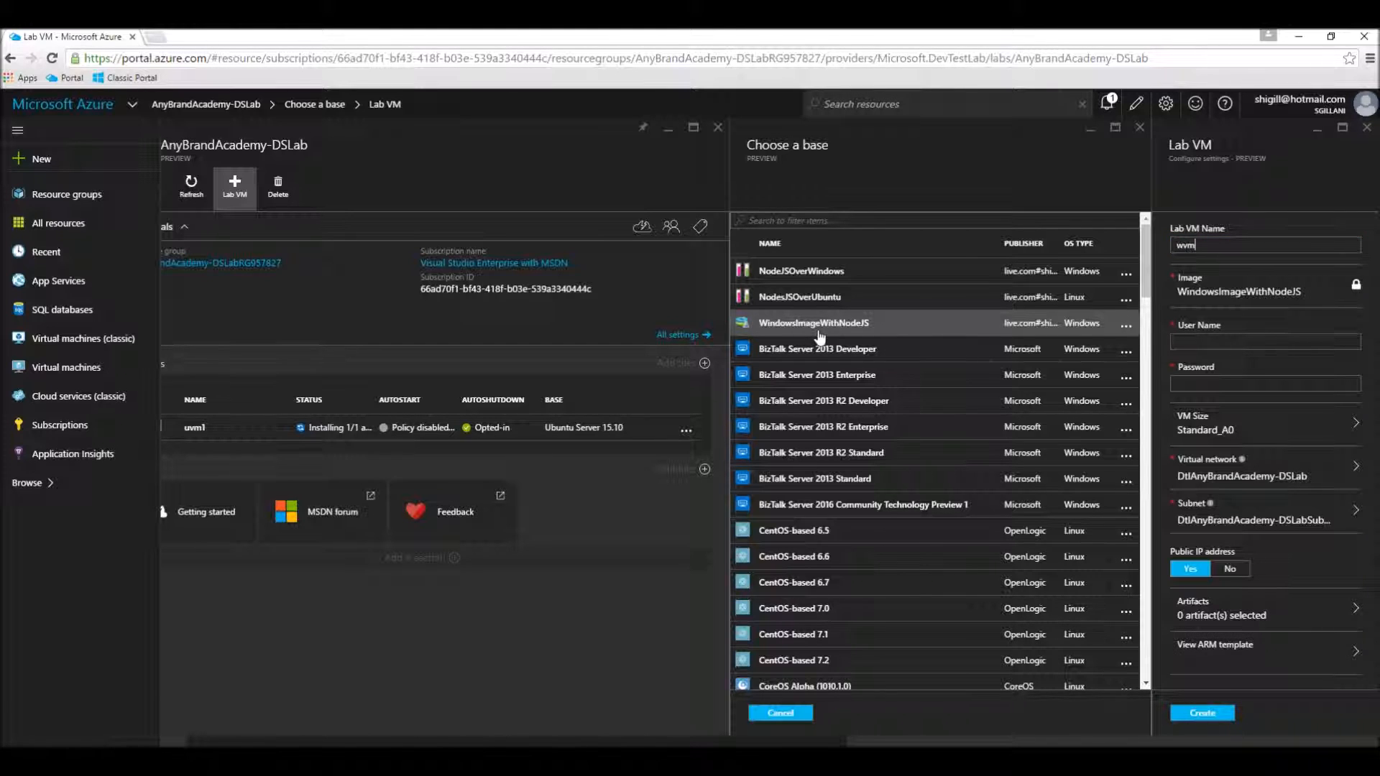
pyautogui.write('2')
pyautogui.press('Tab')
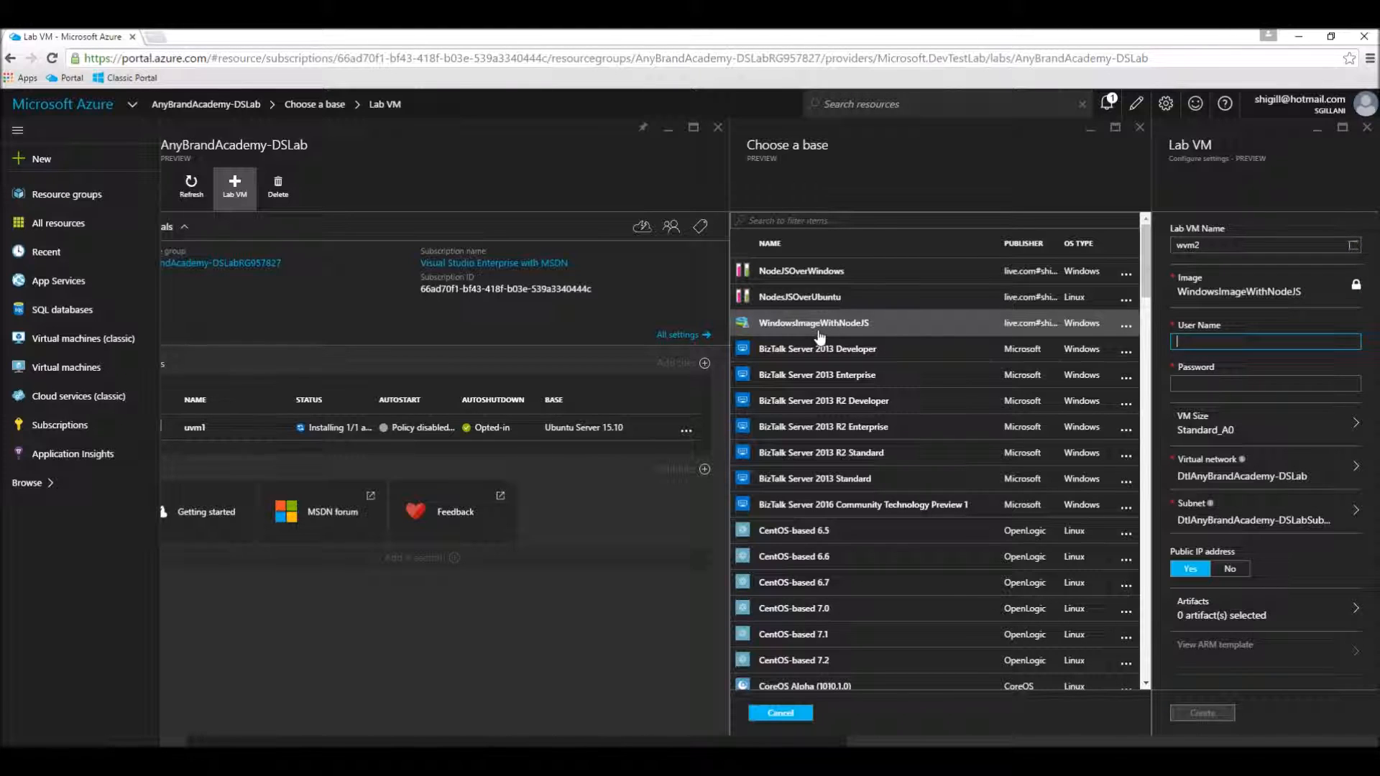
# Step: Enter userone as the user name and fill in the account password for the wvm2 lab VM
pyautogui.write('userone')
pyautogui.press('Tab')
pyautogui.write('•••••••••••')
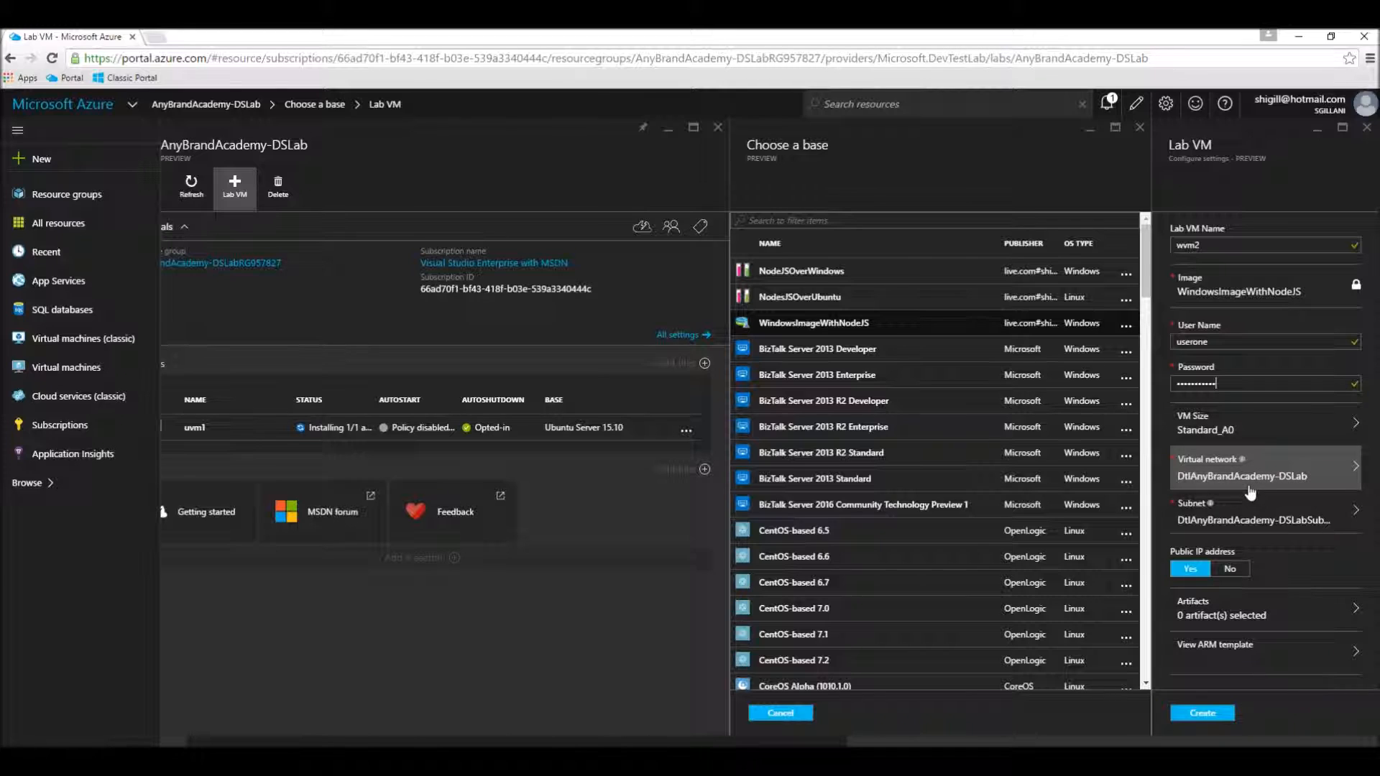
# Step: Review the available artifacts and the ARM template for wvm2 without adding artifacts, and create the virtual machine
pyautogui.click(1198, 607)
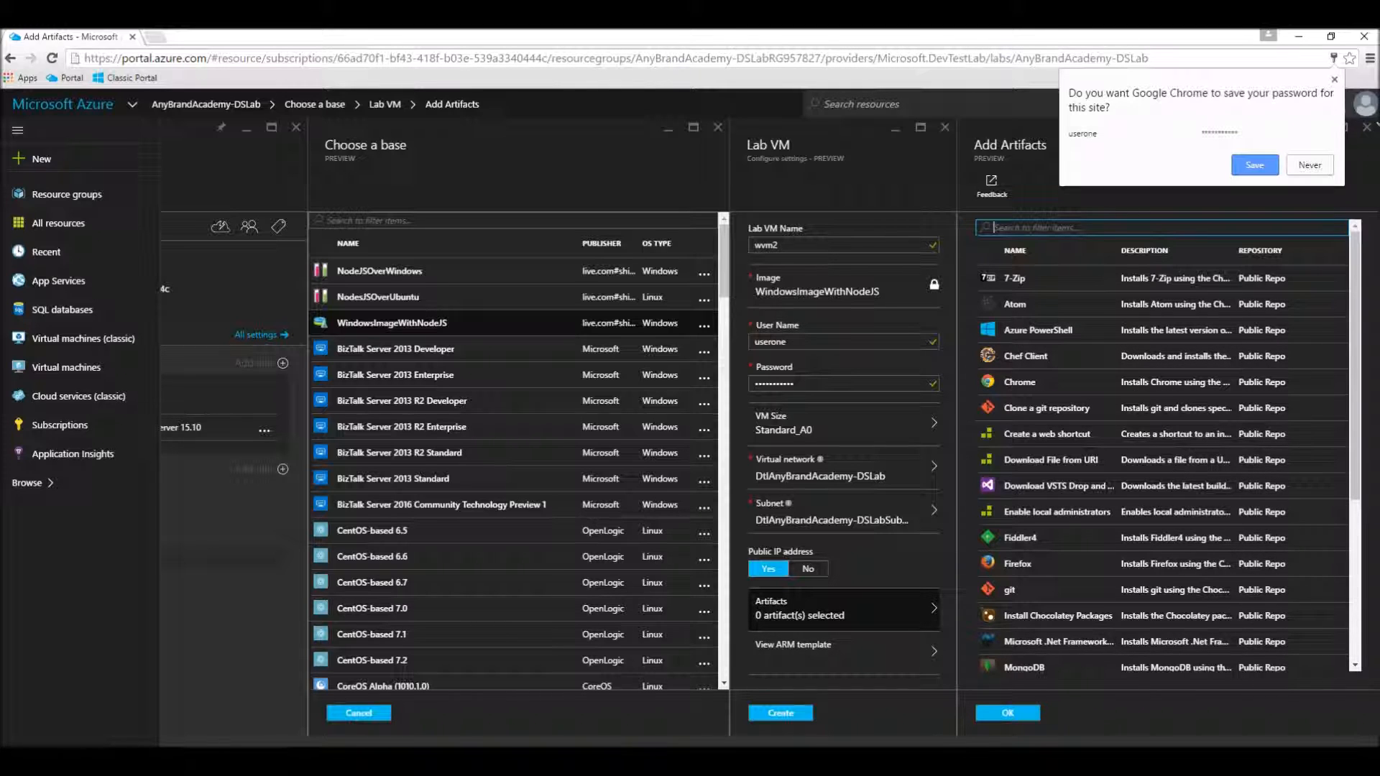
pyautogui.click(1367, 128)
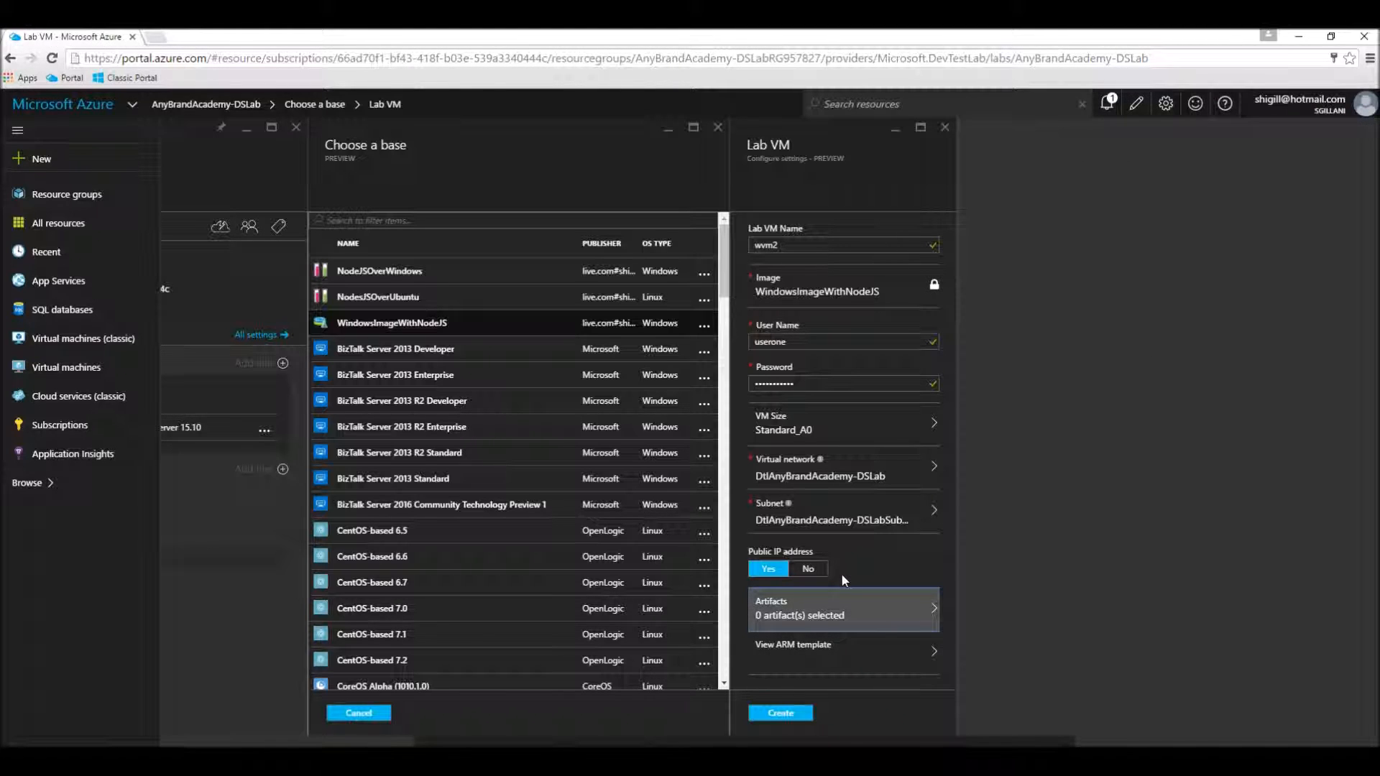
pyautogui.click(817, 663)
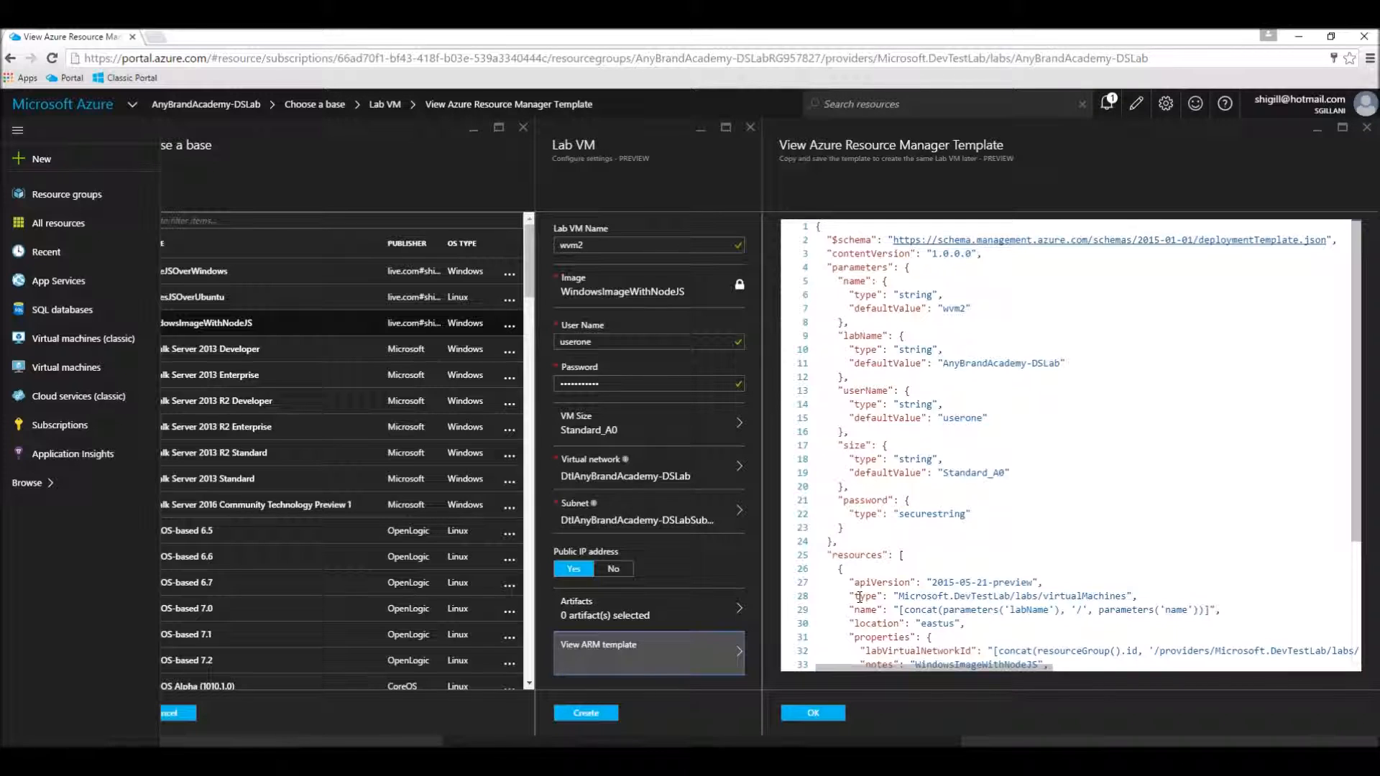
pyautogui.click(595, 713)
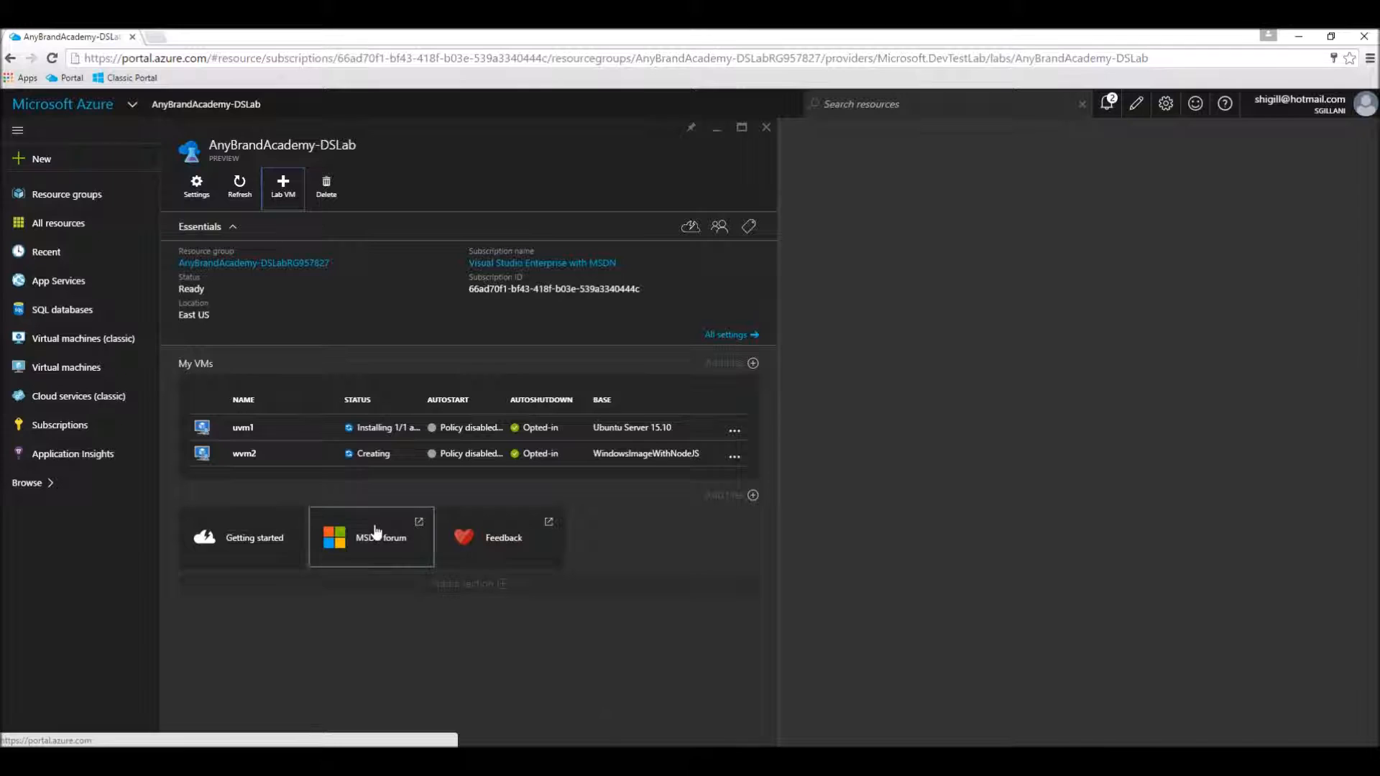
# Step: Open the wvm2 virtual machine from the lab's VM list and launch its downloaded remote desktop connection
pyautogui.click(338, 464)
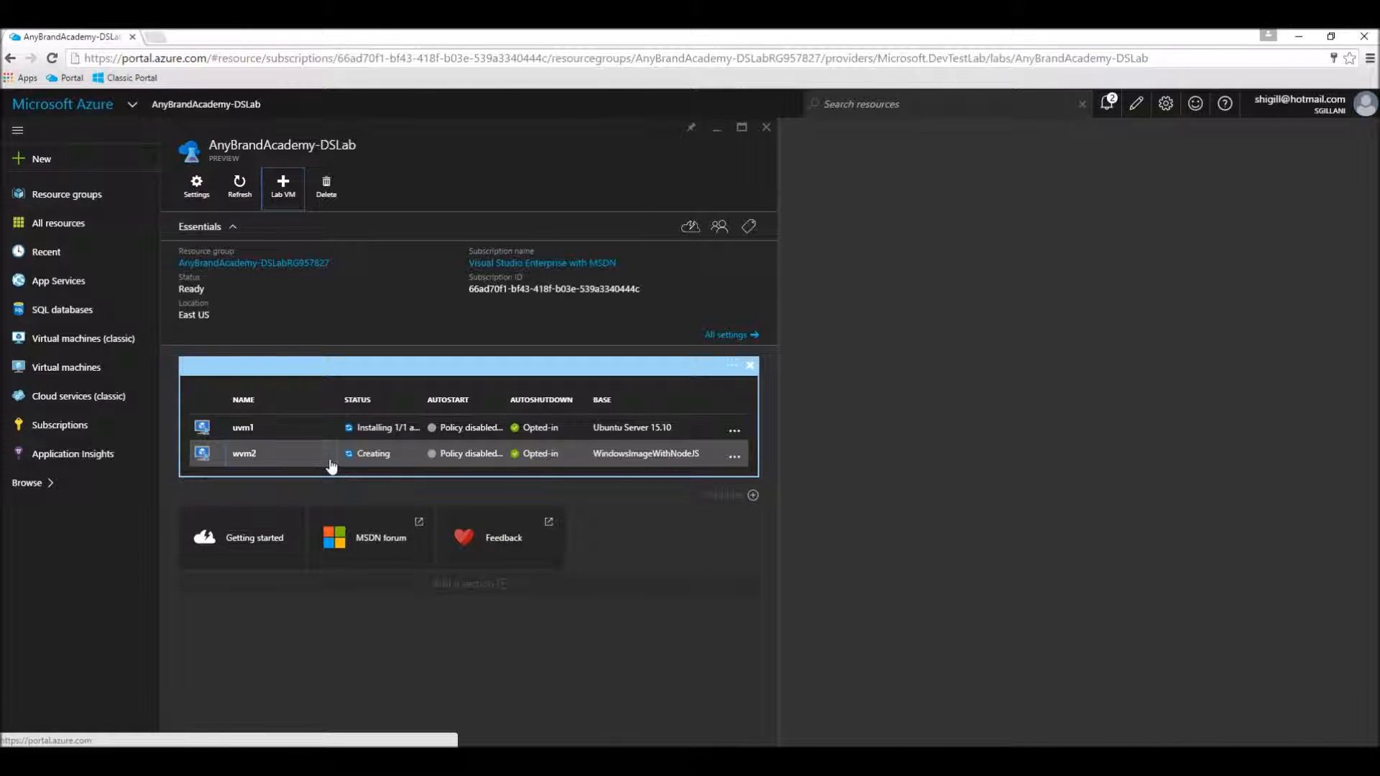
pyautogui.click(331, 463)
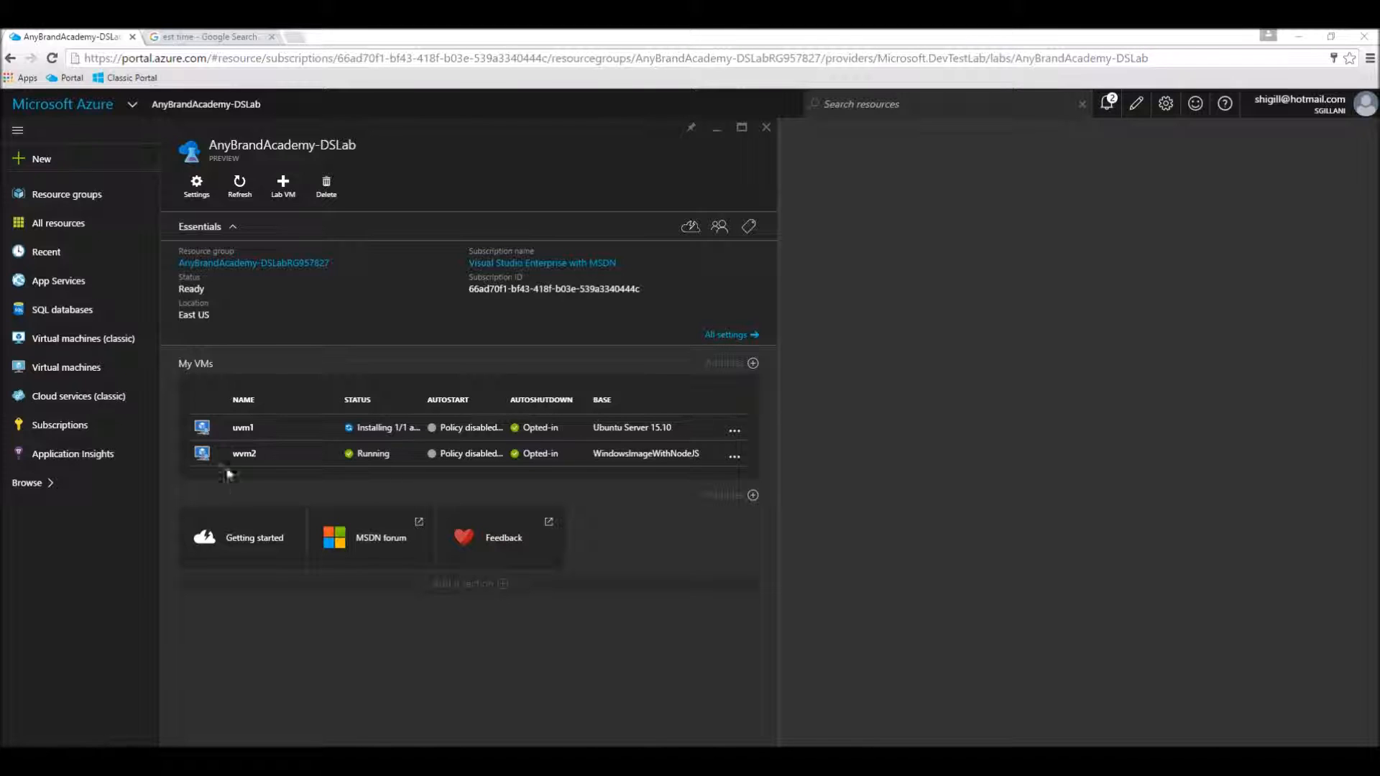
pyautogui.click(252, 464)
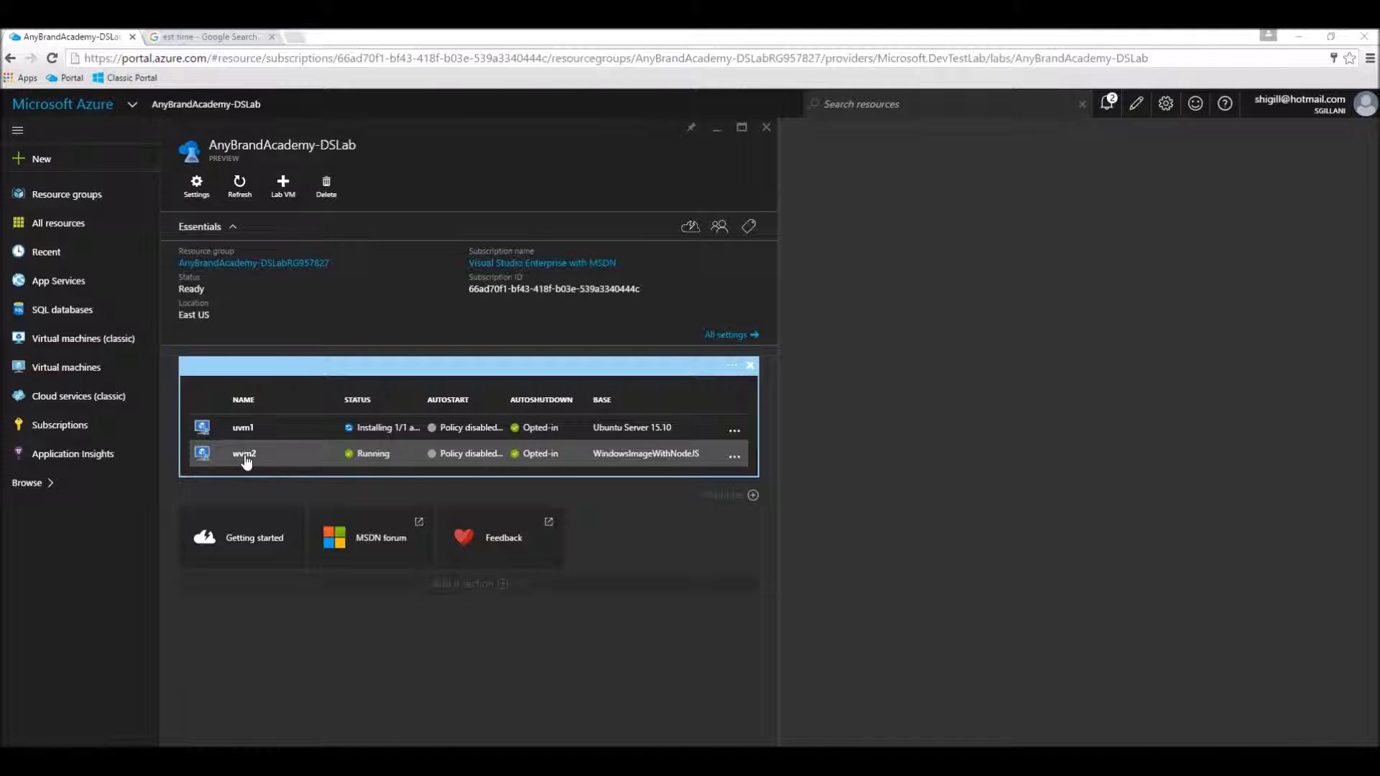
pyautogui.click(246, 460)
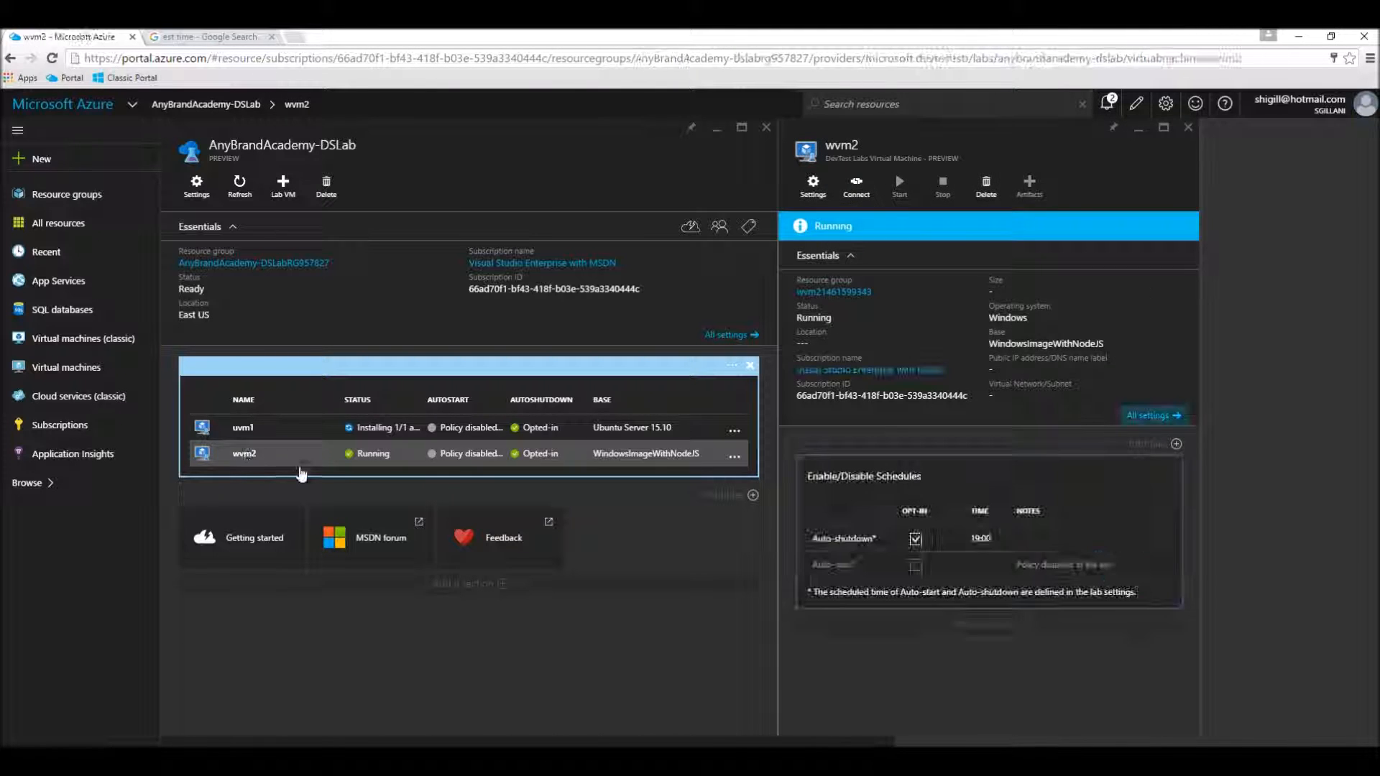
pyautogui.click(808, 190)
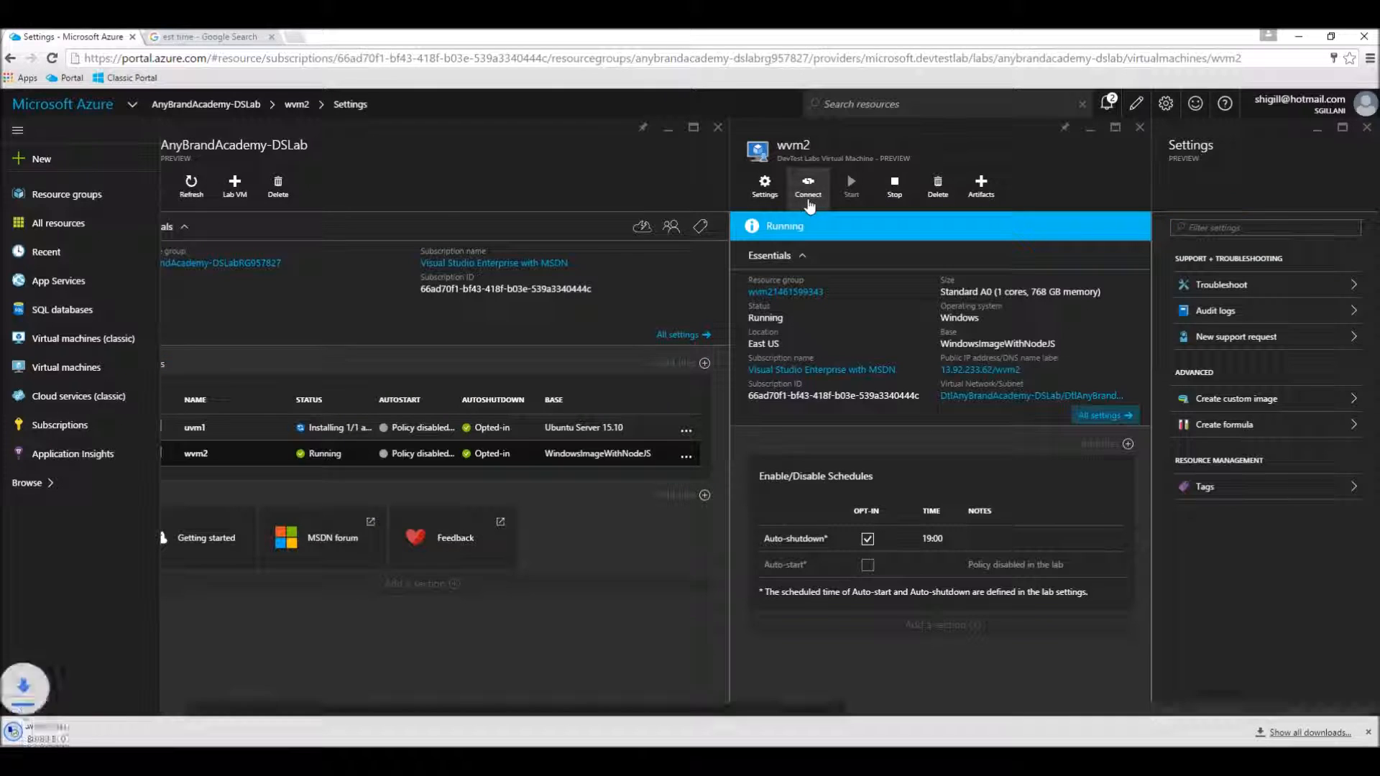
pyautogui.click(60, 742)
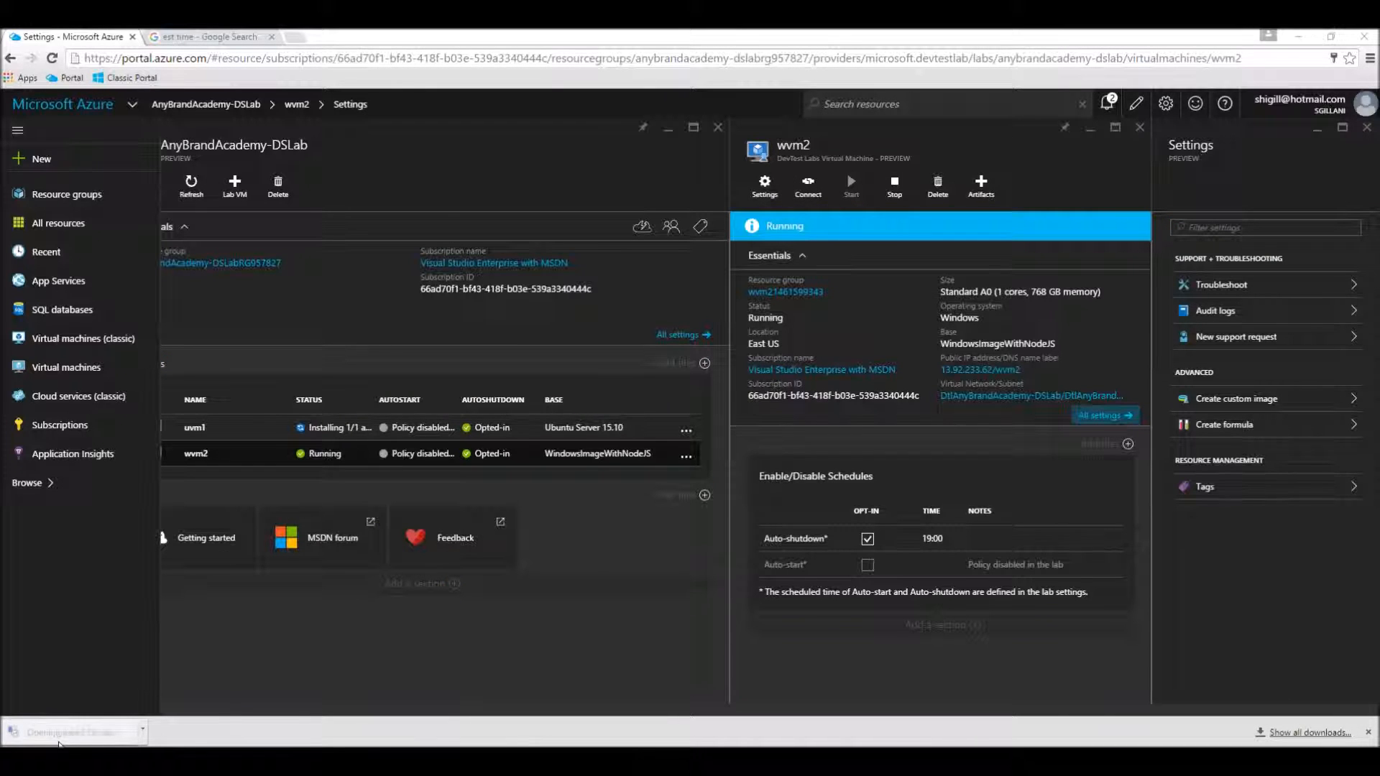
pyautogui.click(767, 469)
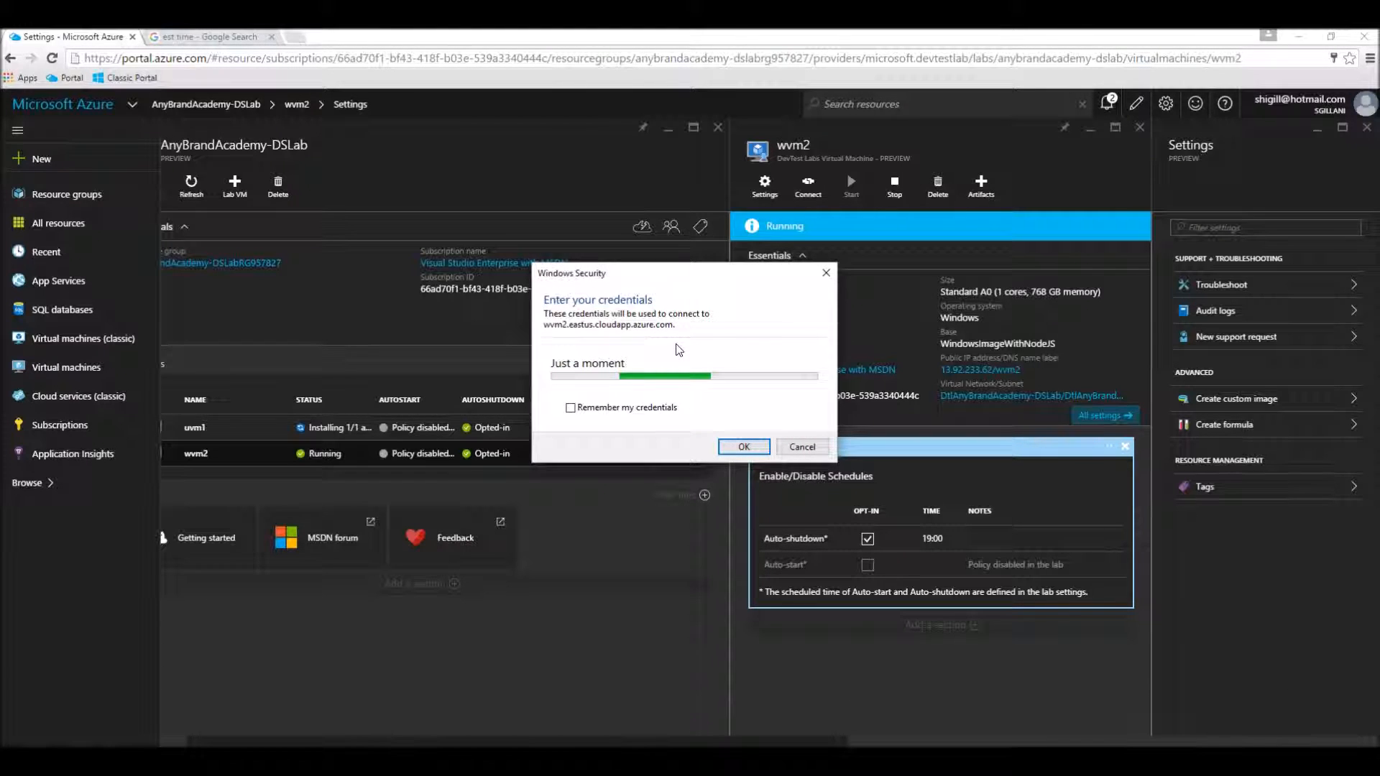
# Step: Sign in to the wvm2 remote desktop as userone with the account password and accept the untrusted certificate
pyautogui.moveTo(679, 279); pyautogui.dragTo(755, 215)
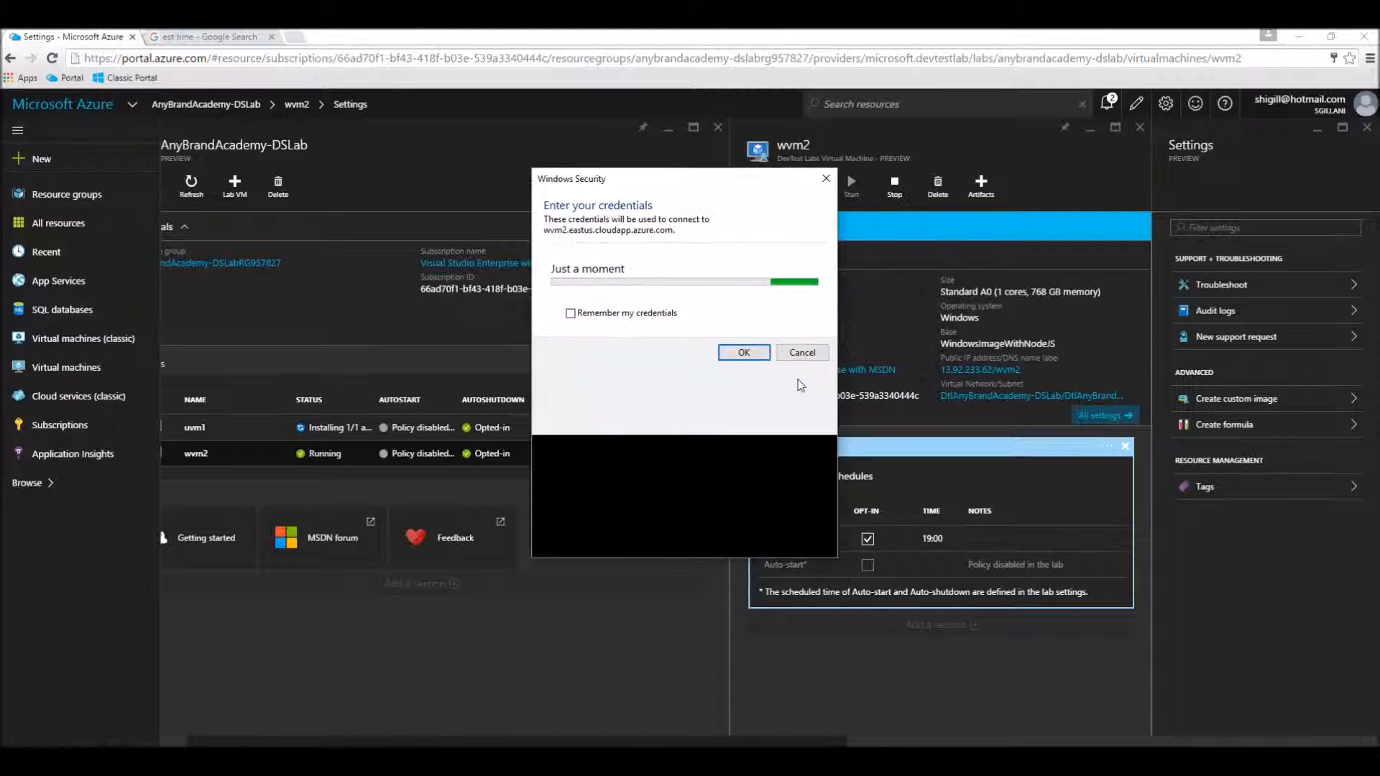
pyautogui.click(651, 329)
pyautogui.write('userone•••••••')
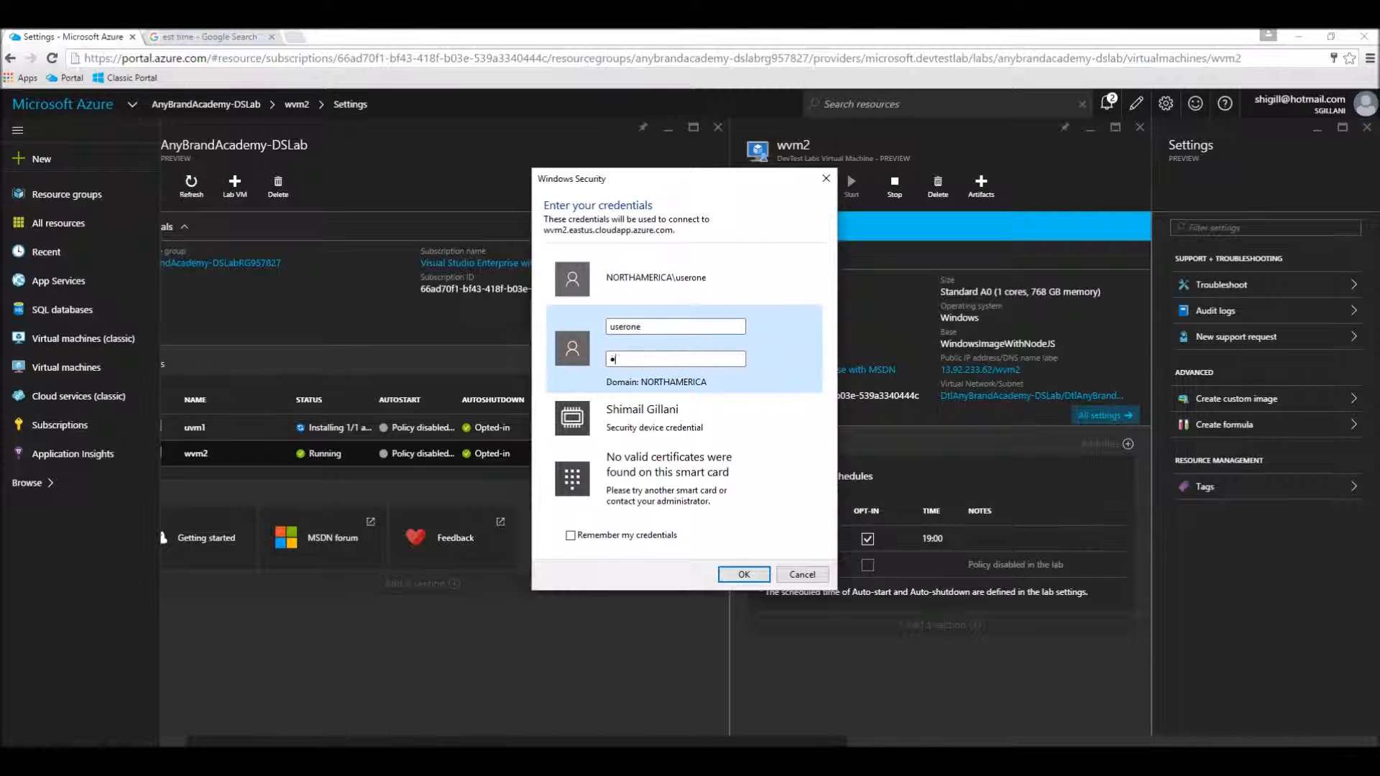
pyautogui.write('••••')
pyautogui.click(746, 575)
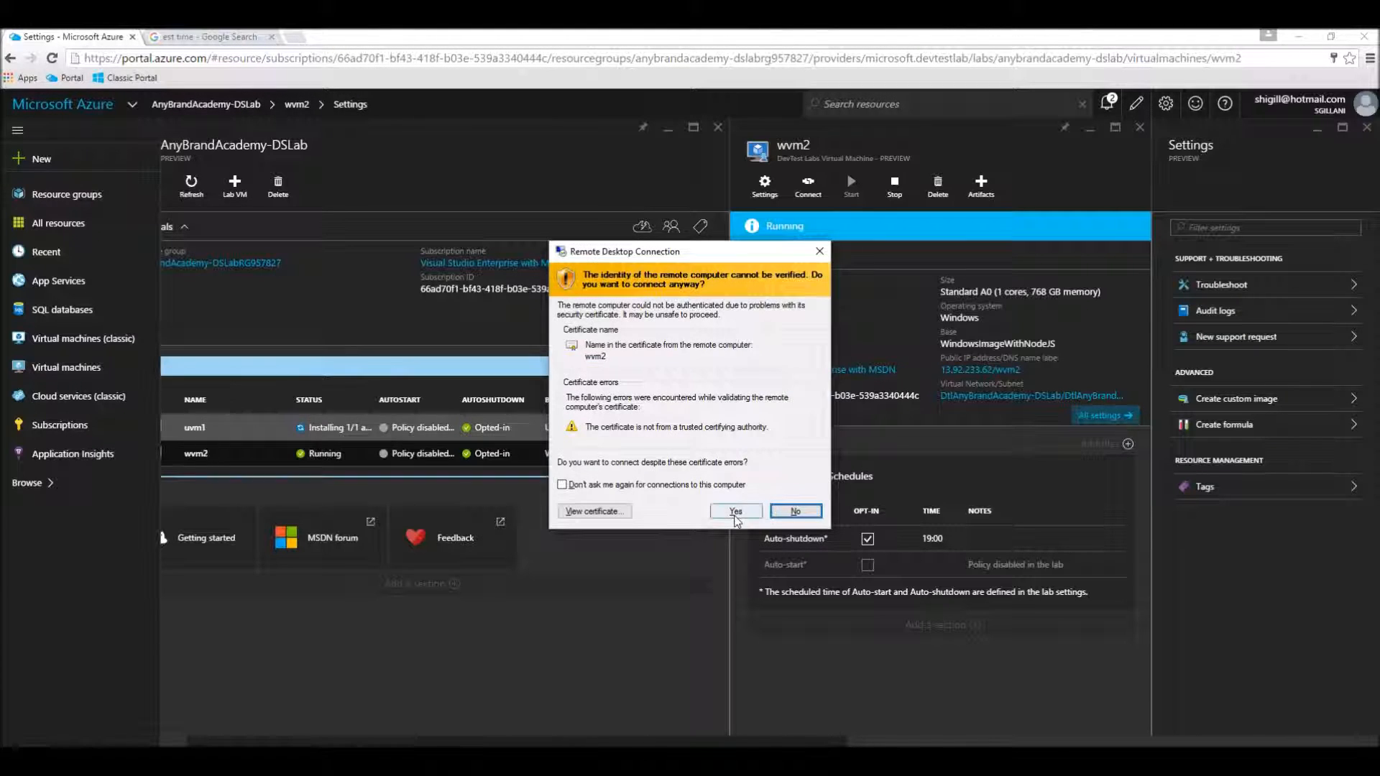
pyautogui.click(734, 511)
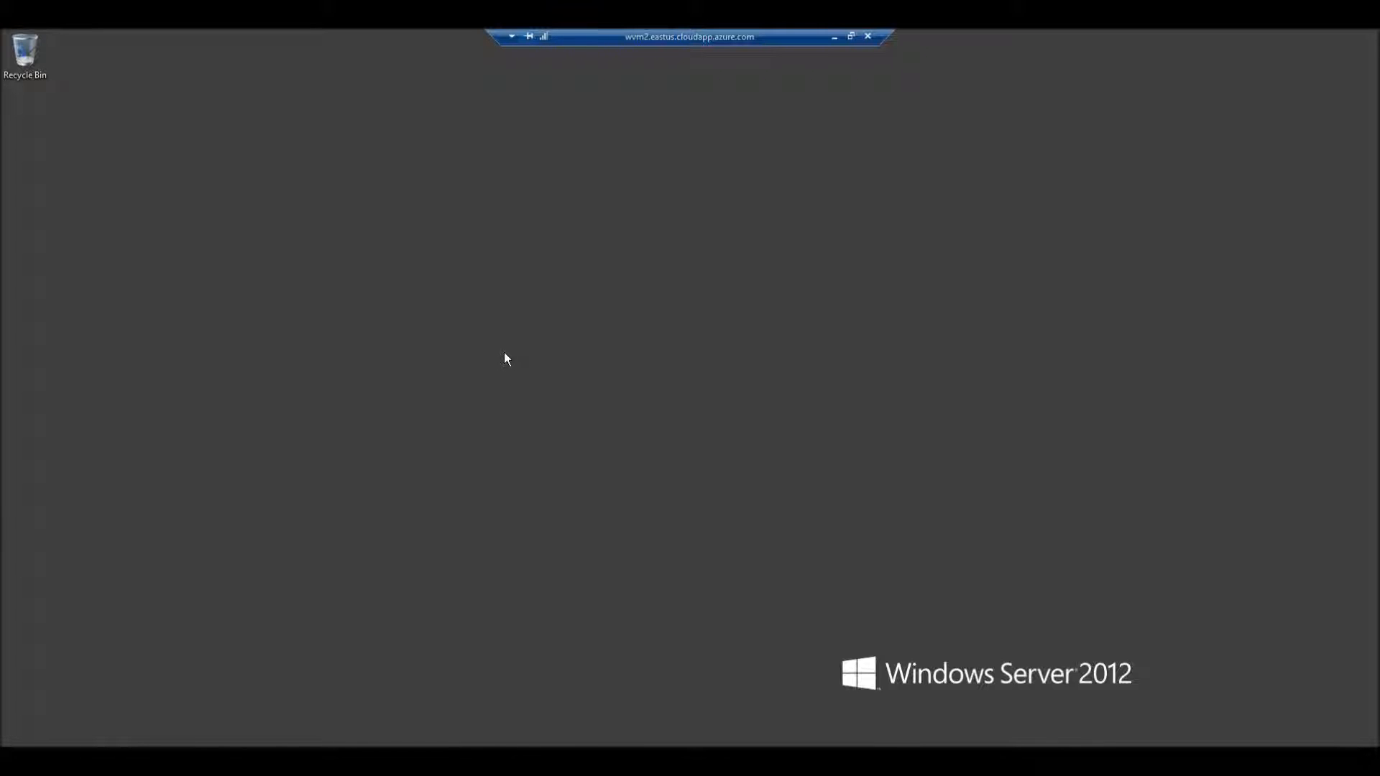
# Step: Leave the full-screen remote desktop, refresh the est time search to check the current Eastern Time, and return to the portal
pyautogui.doubleClick(610, 35)
pyautogui.click(610, 34)
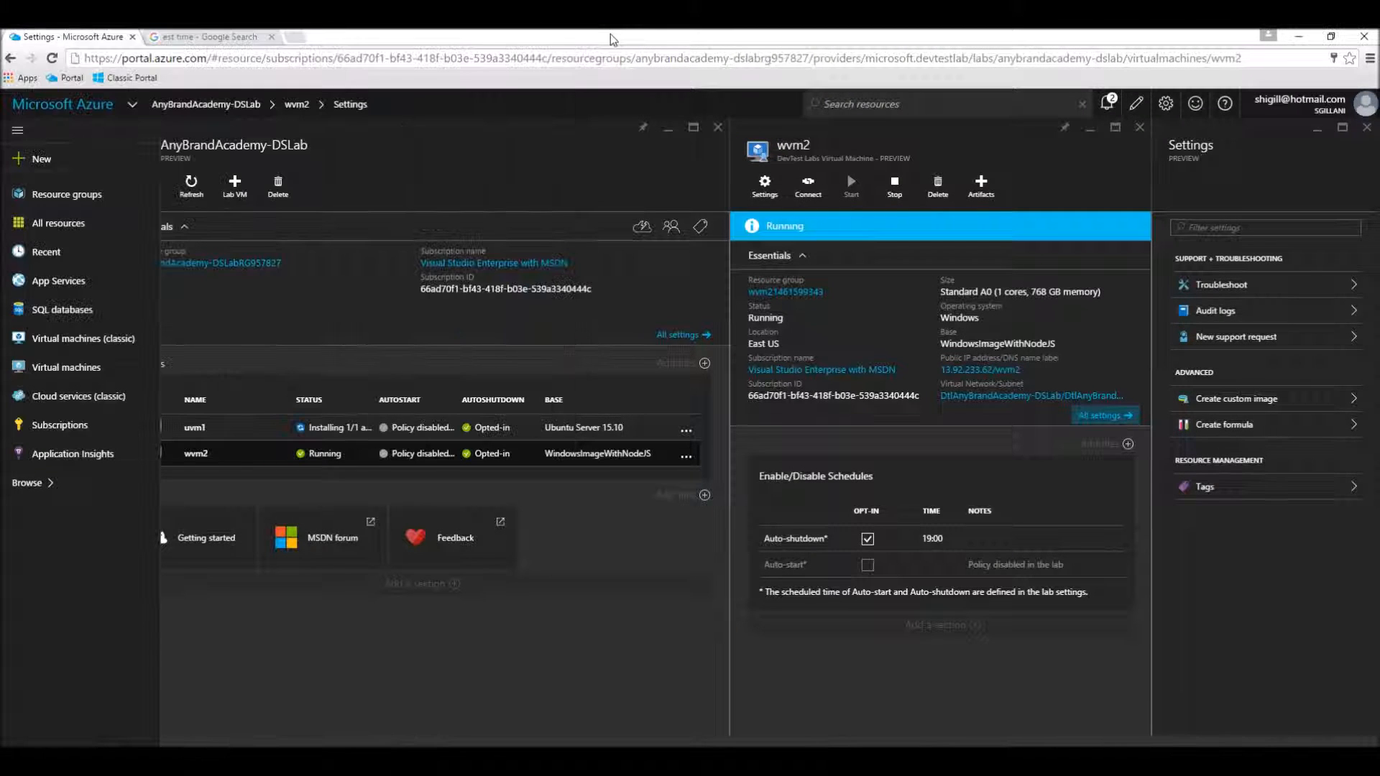
pyautogui.click(208, 37)
pyautogui.press('F5')
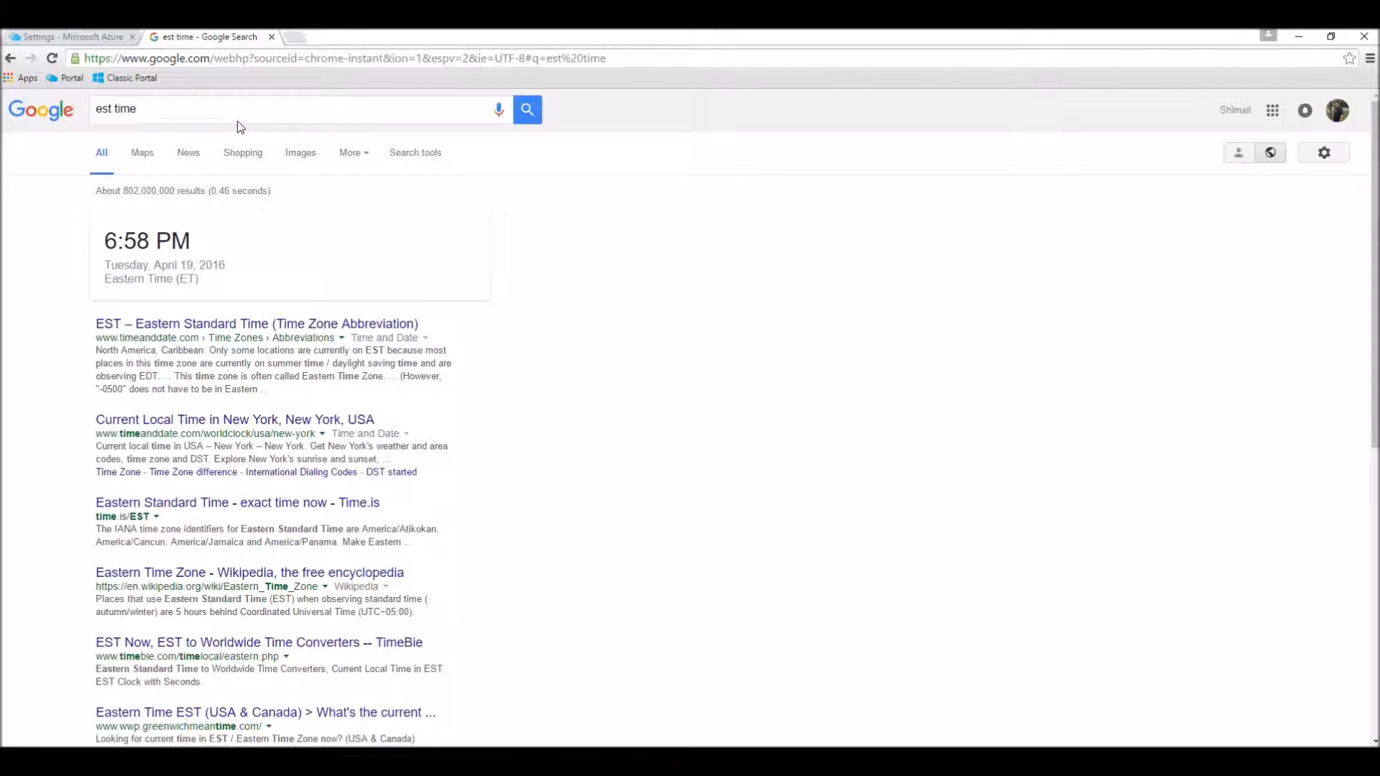
pyautogui.click(103, 42)
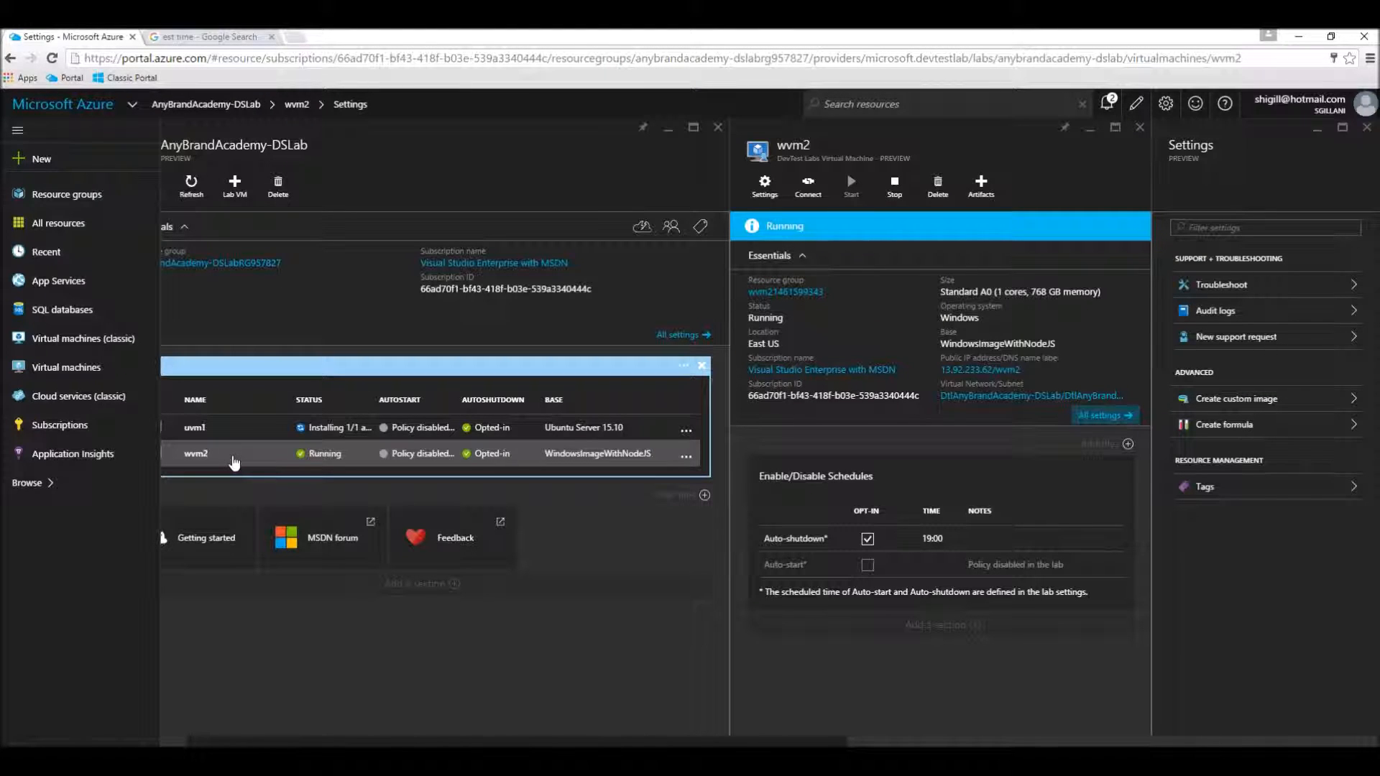
# Step: Show the wvm2 remote desktop session again and place it as a floating window over the Azure portal
pyautogui.click(233, 461)
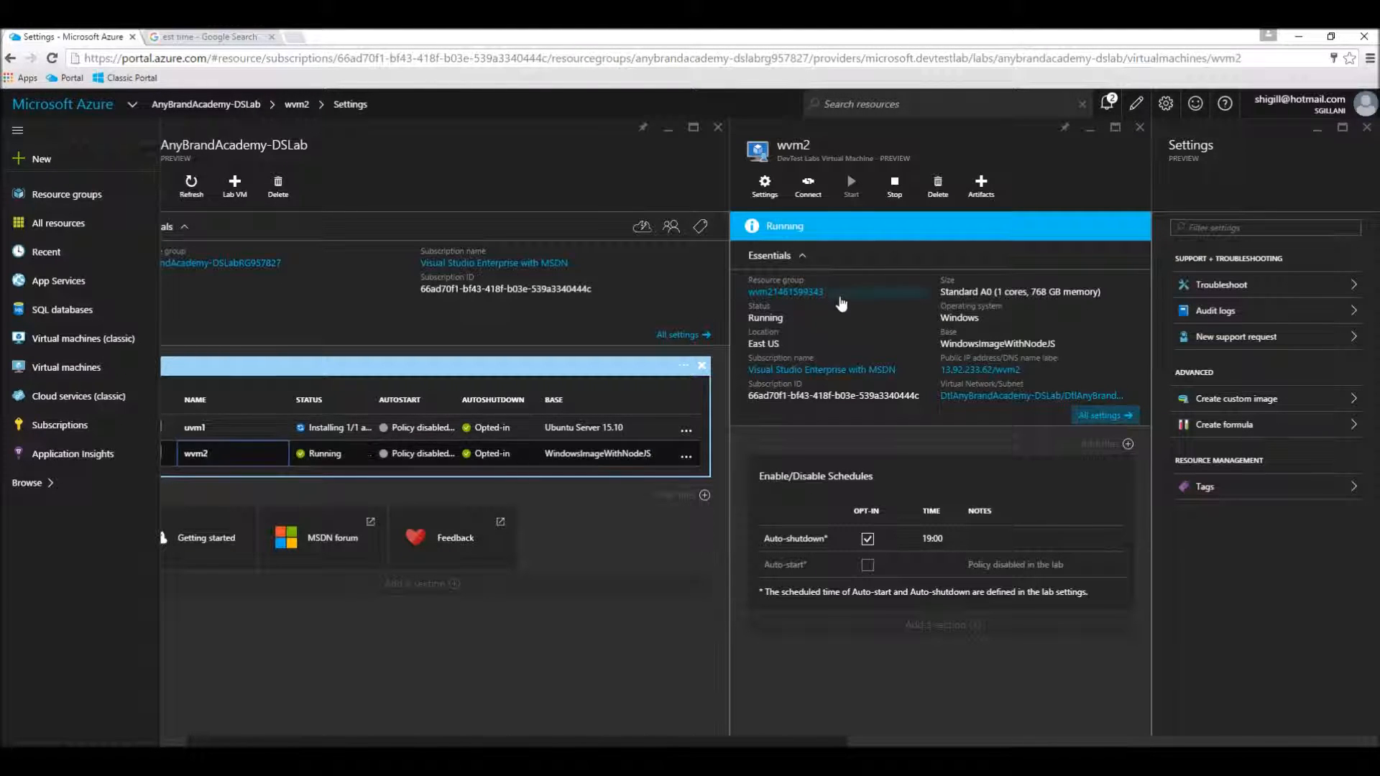
pyautogui.click(809, 192)
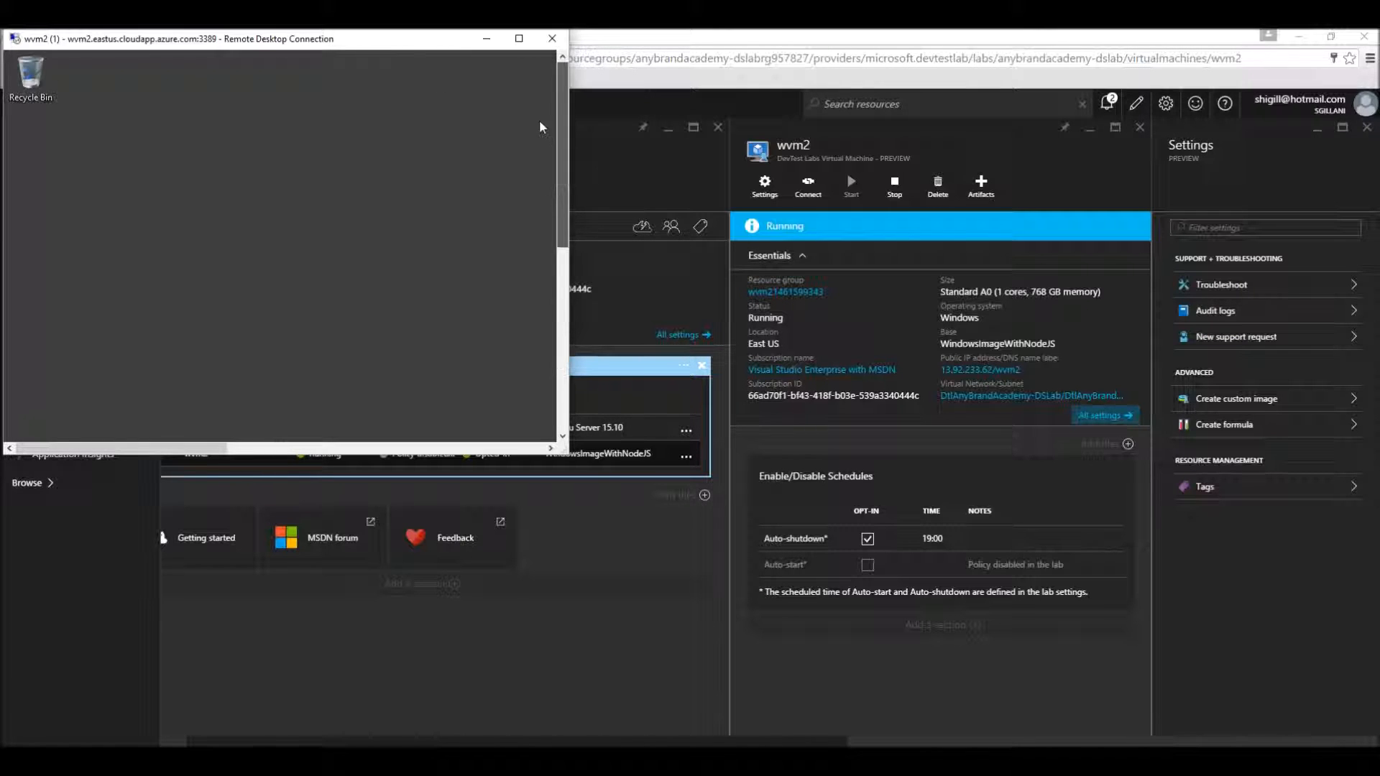
pyautogui.doubleClick(350, 42)
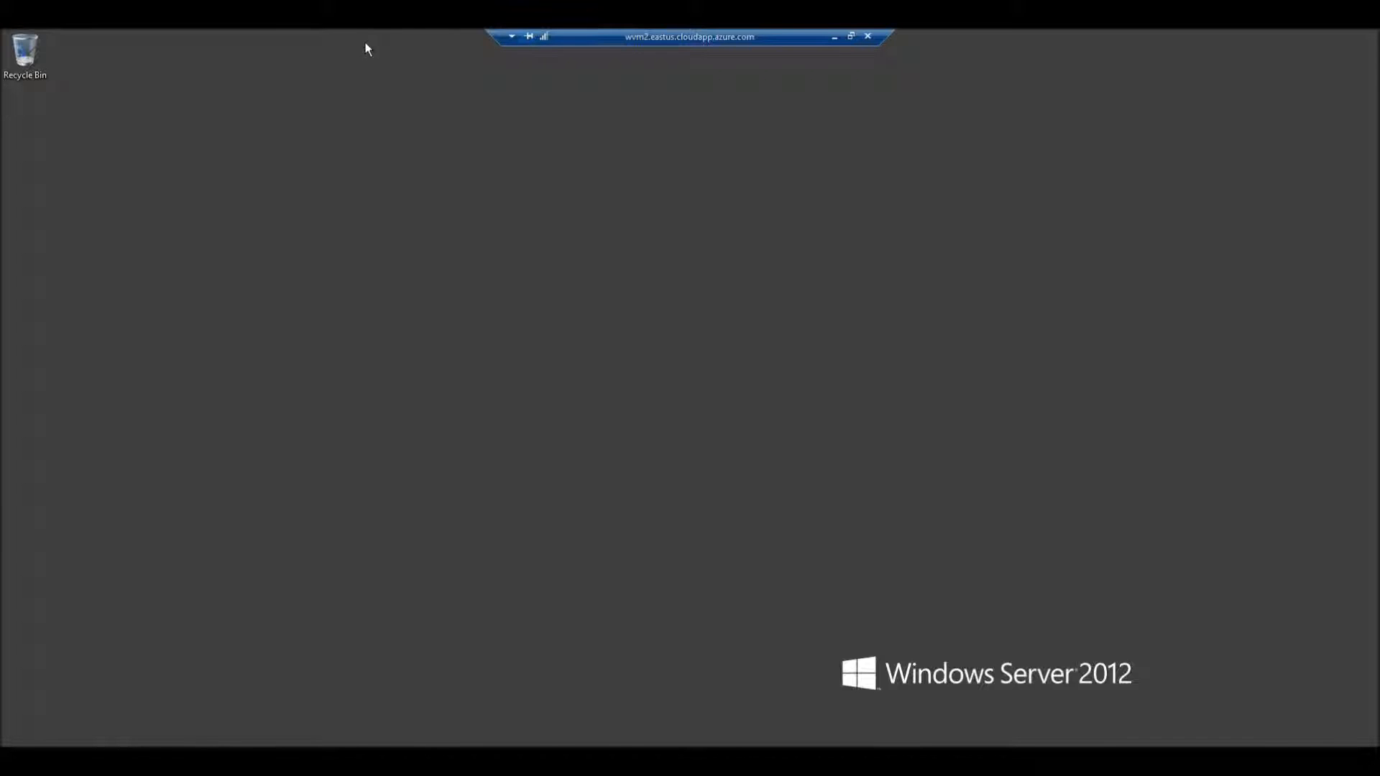
pyautogui.doubleClick(642, 34)
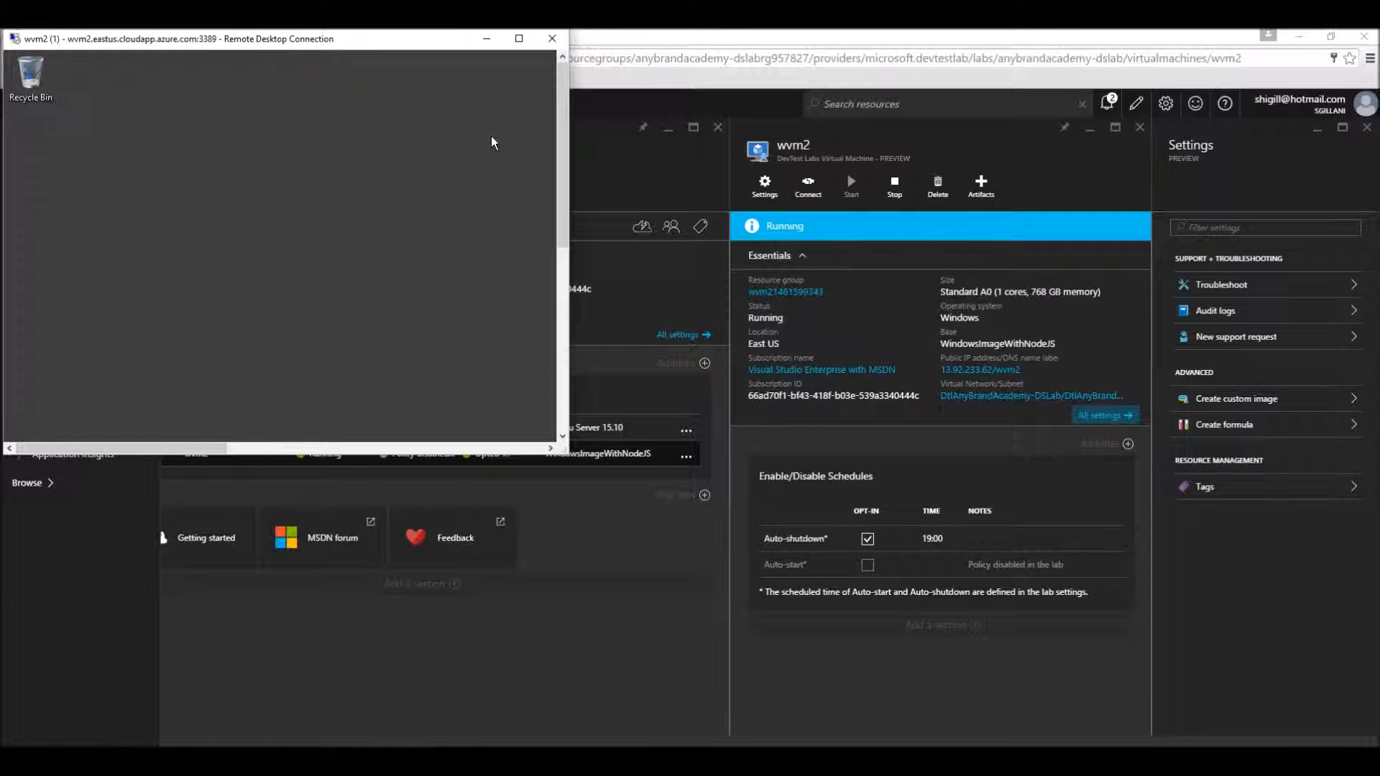
pyautogui.moveTo(391, 49); pyautogui.dragTo(859, 63)
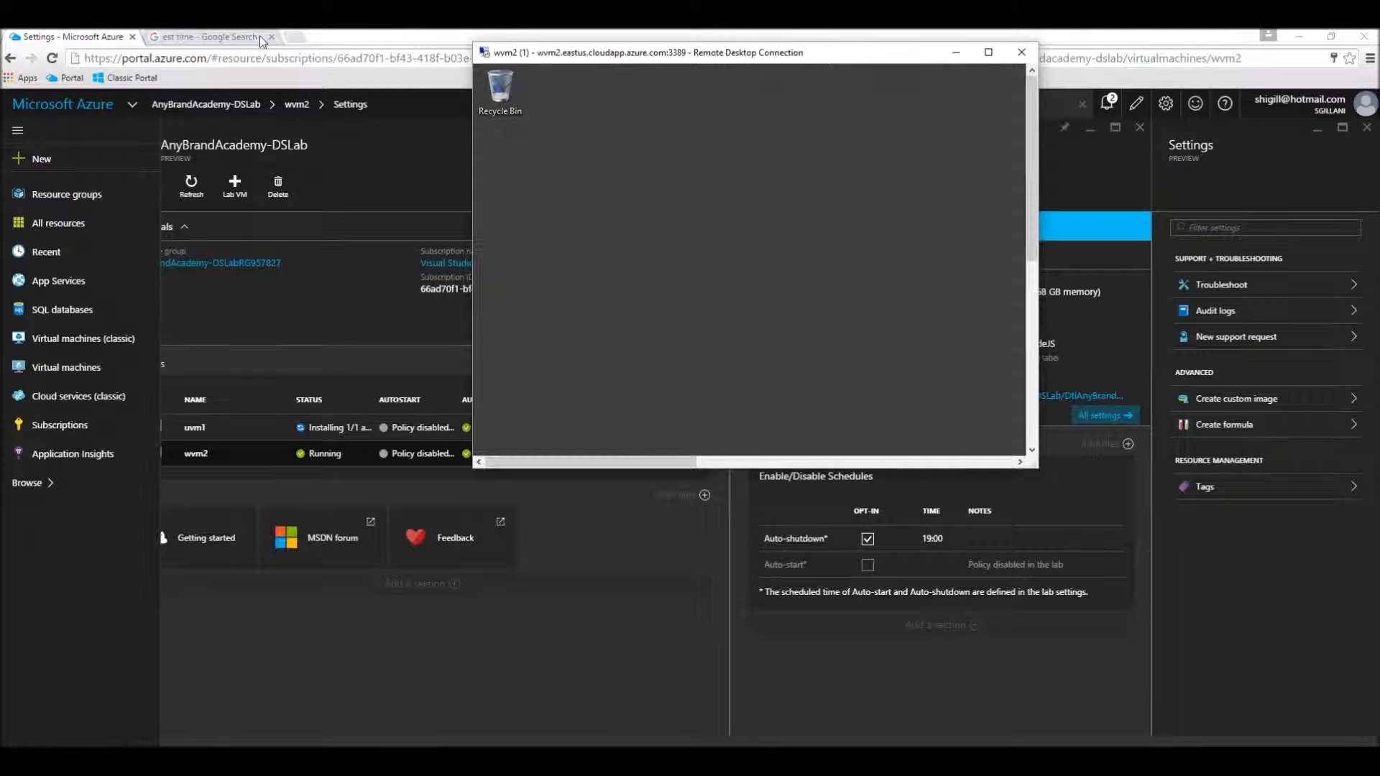
# Step: Refresh the est time search repeatedly to follow the Eastern Time clock, and return to the portal with the wvm2 session
pyautogui.click(230, 36)
pyautogui.press('F5')
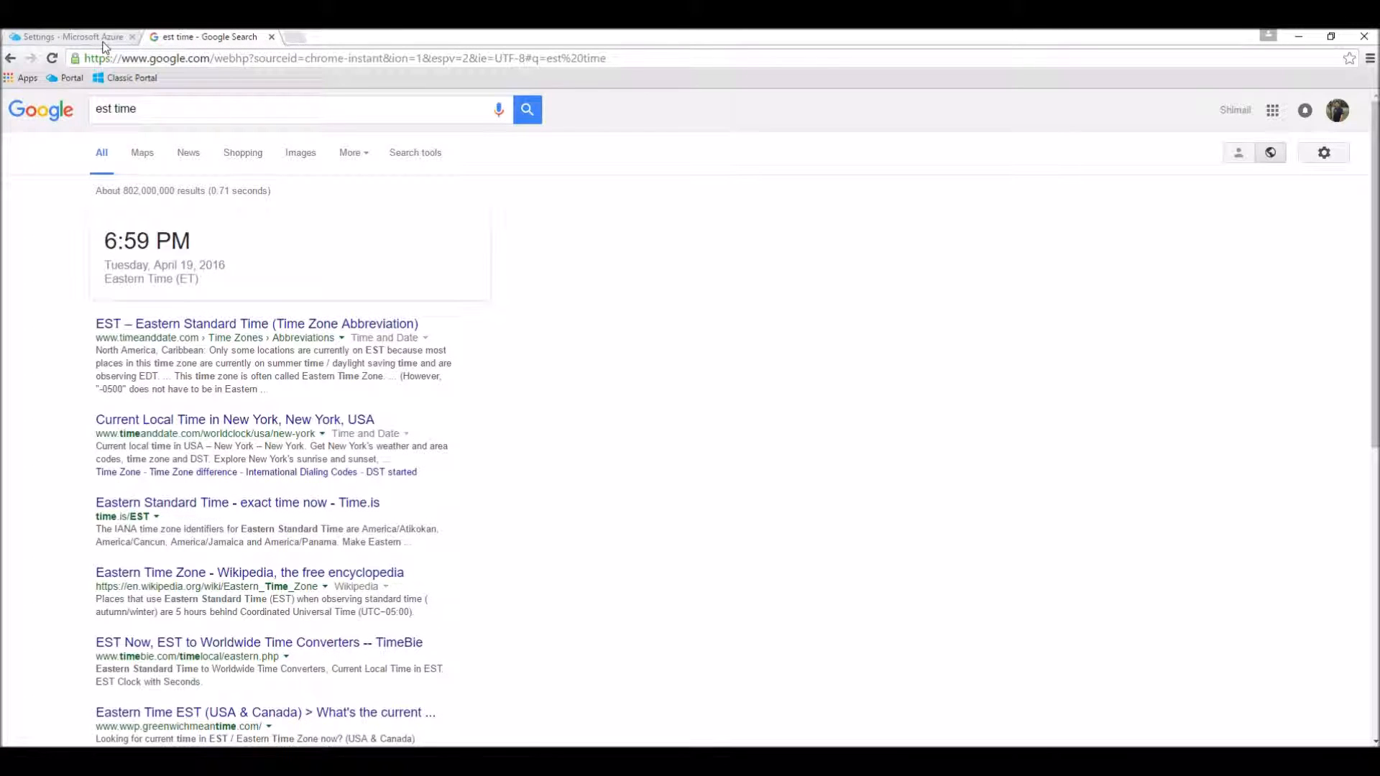
pyautogui.press('F5')
pyautogui.press('F5')
pyautogui.press('F5')
pyautogui.press('F5')
pyautogui.click(103, 39)
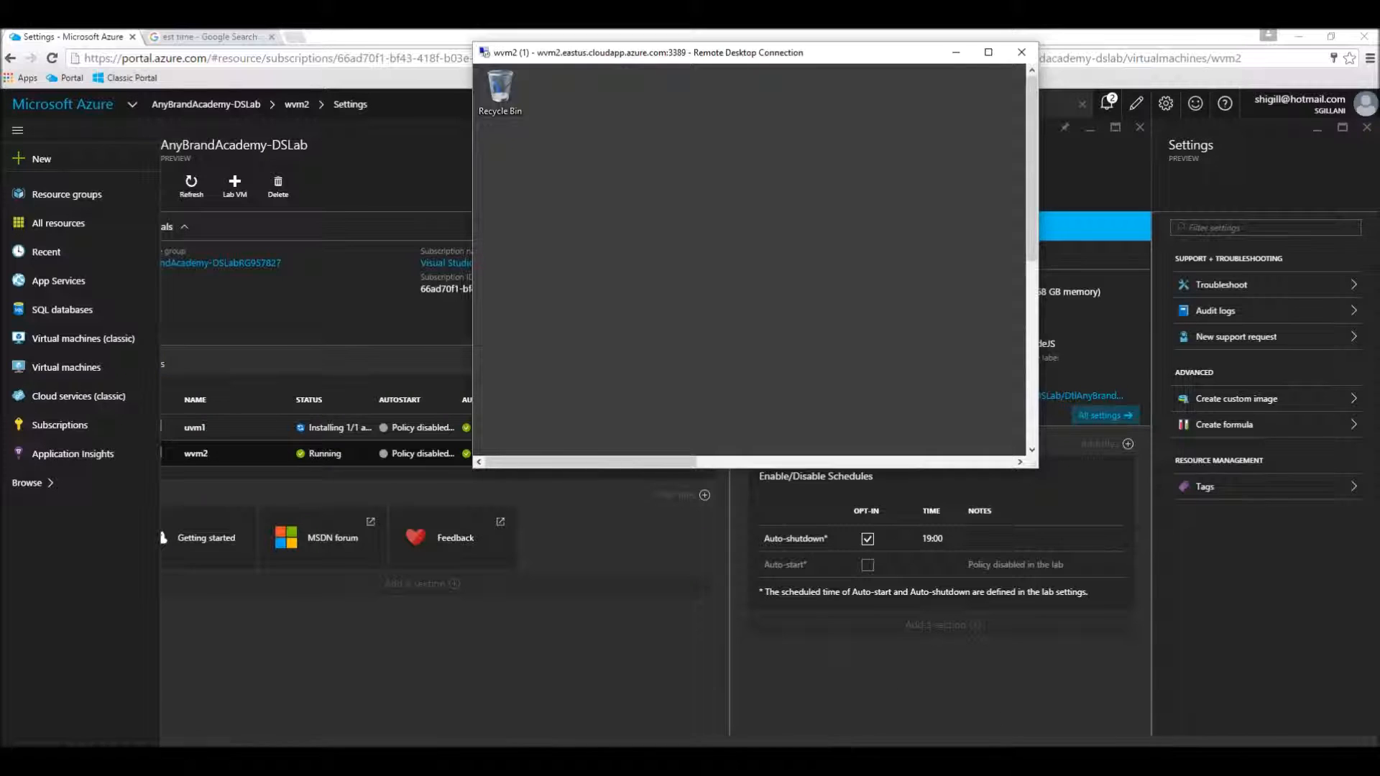
pyautogui.click(459, 728)
pyautogui.click(459, 728)
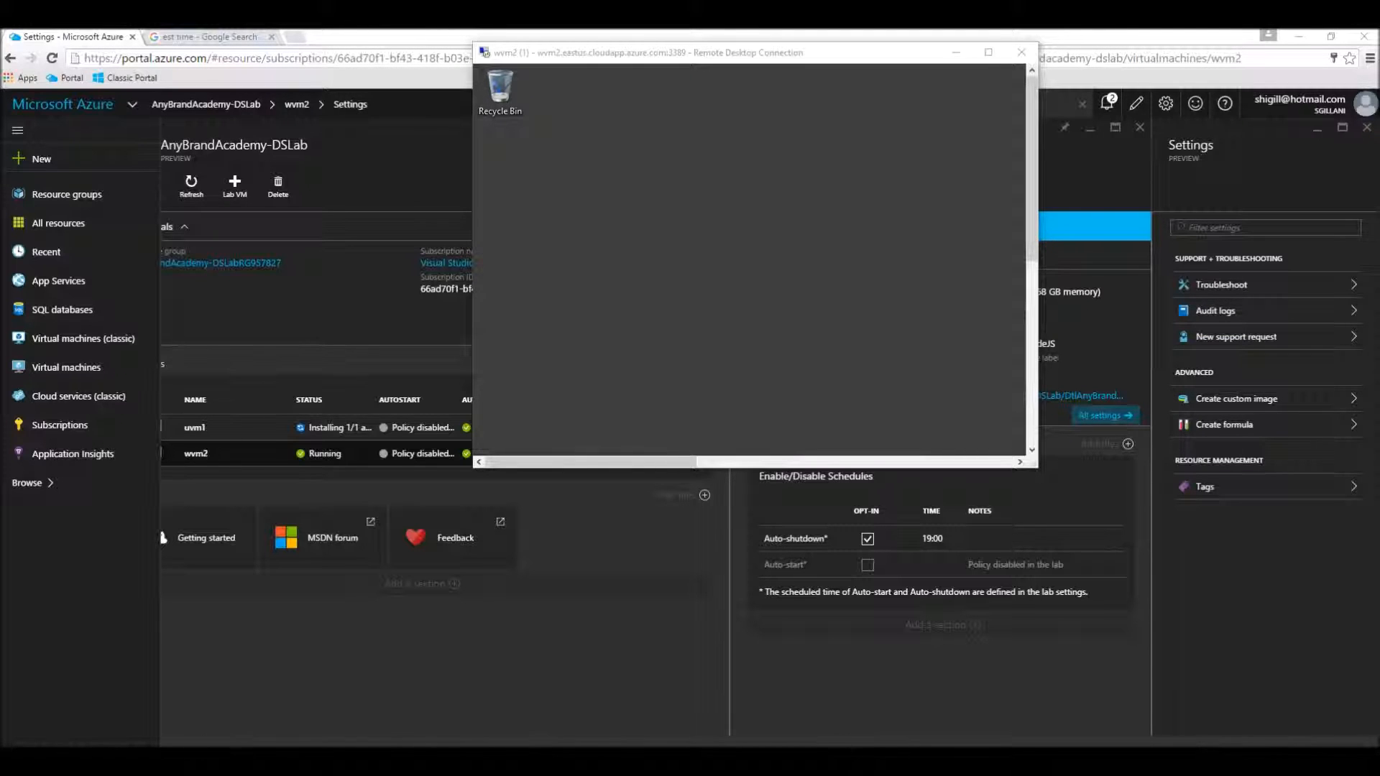
pyautogui.rightClick(1213, 759)
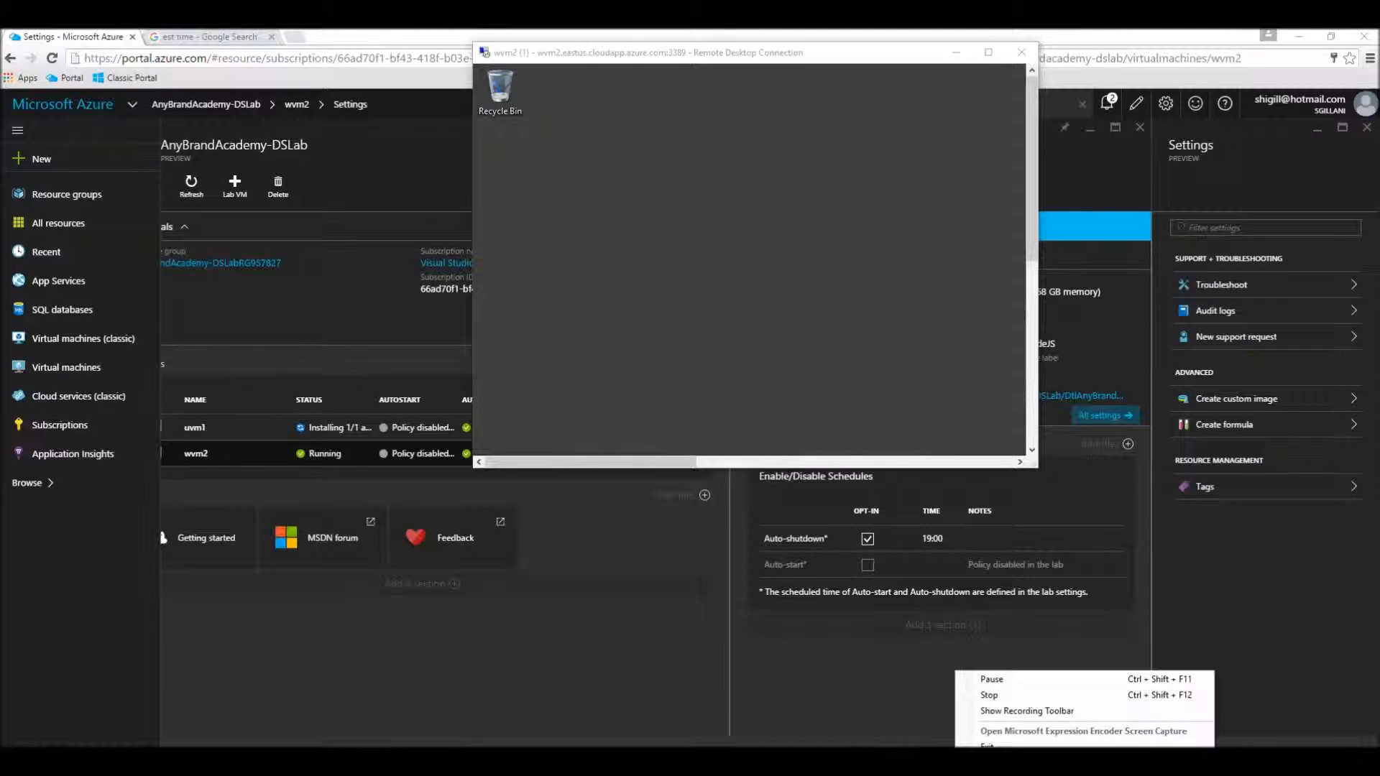
pyautogui.click(1135, 712)
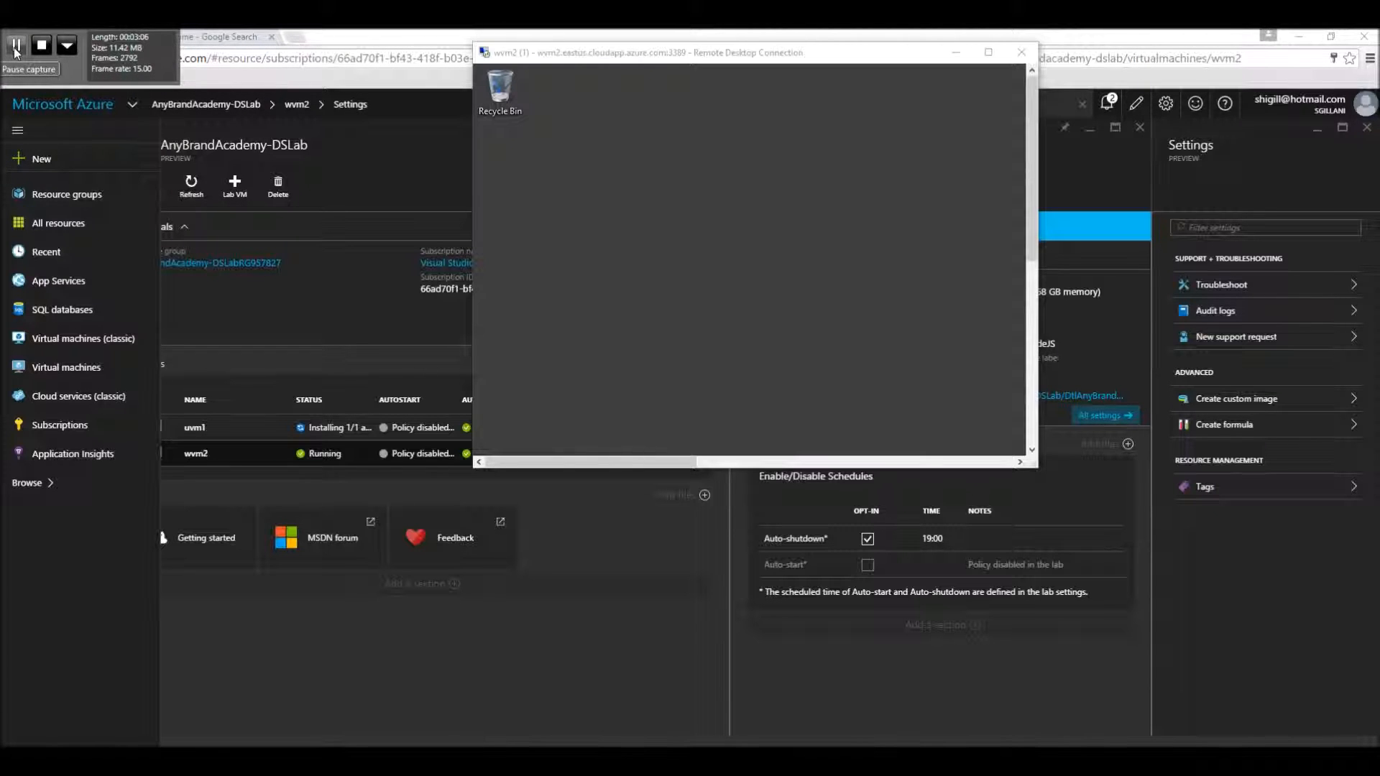
pyautogui.click(15, 49)
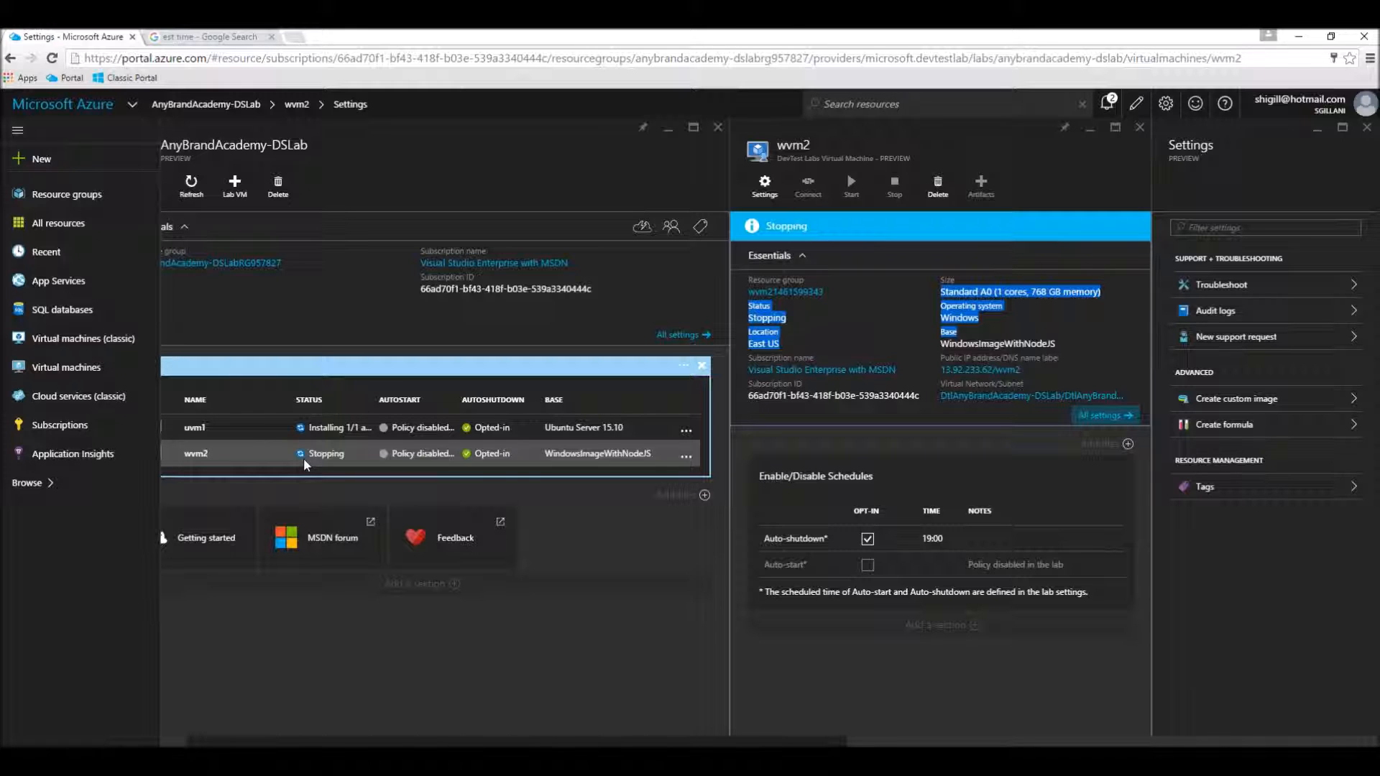
# Step: Return to the AnyBrandAcademy-DSLab overview, open the base list for a new lab VM, and check the status of wvm2
pyautogui.moveTo(444, 743); pyautogui.dragTo(365, 742)
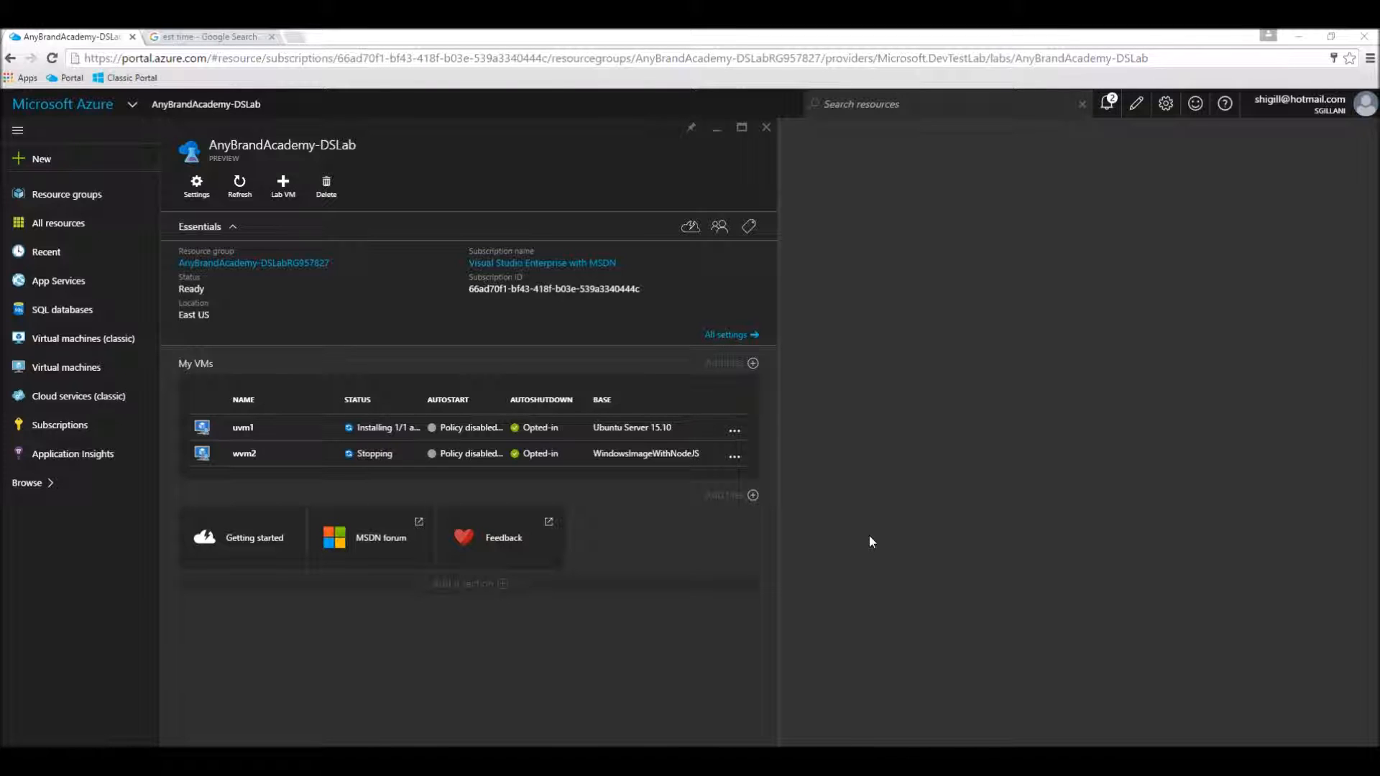
pyautogui.click(283, 185)
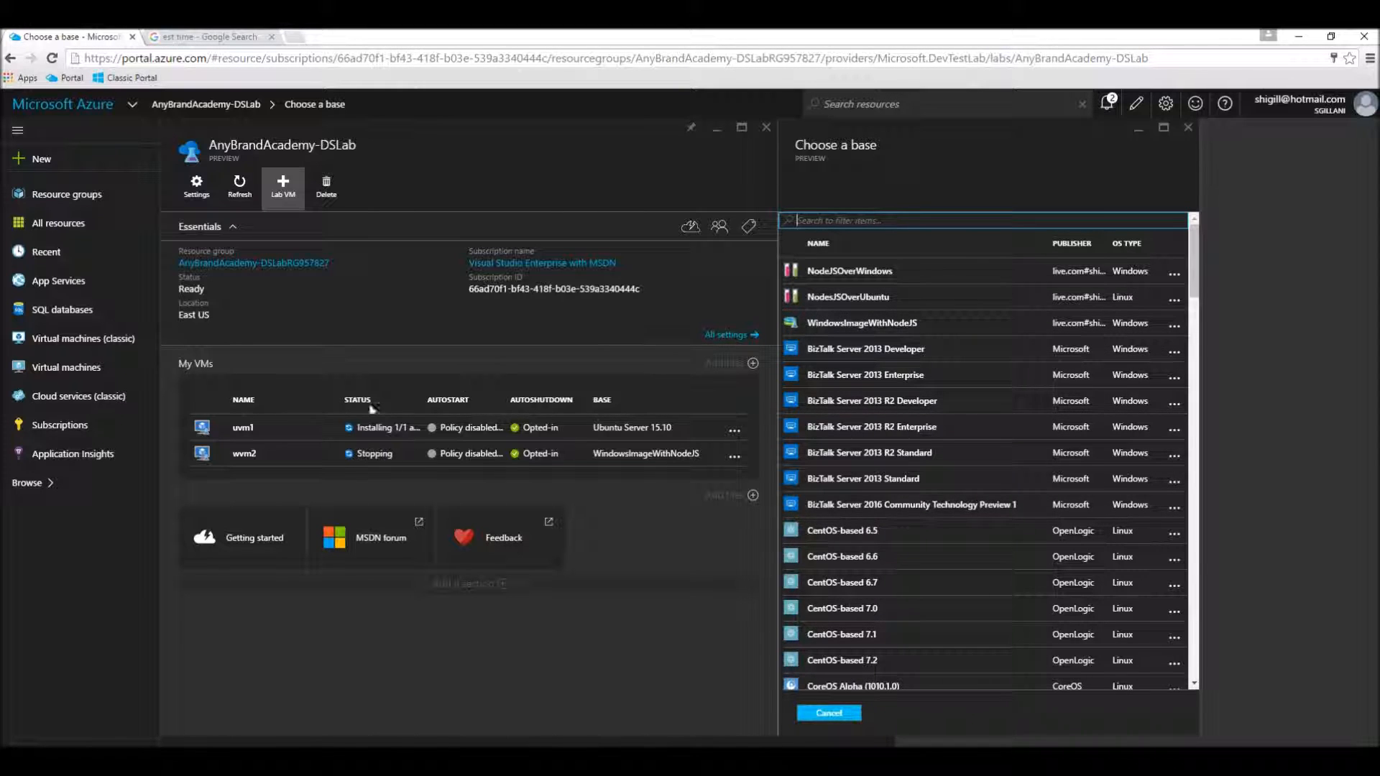
pyautogui.click(367, 458)
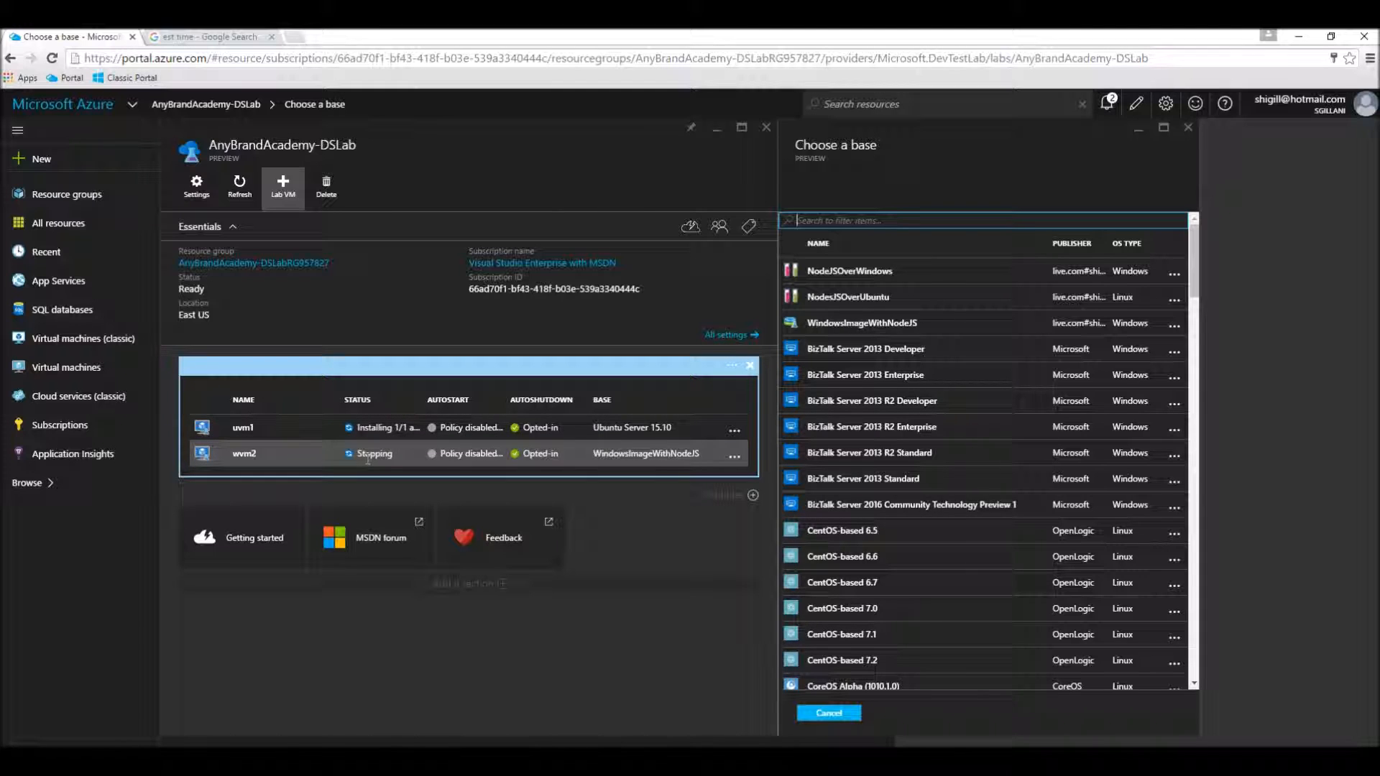